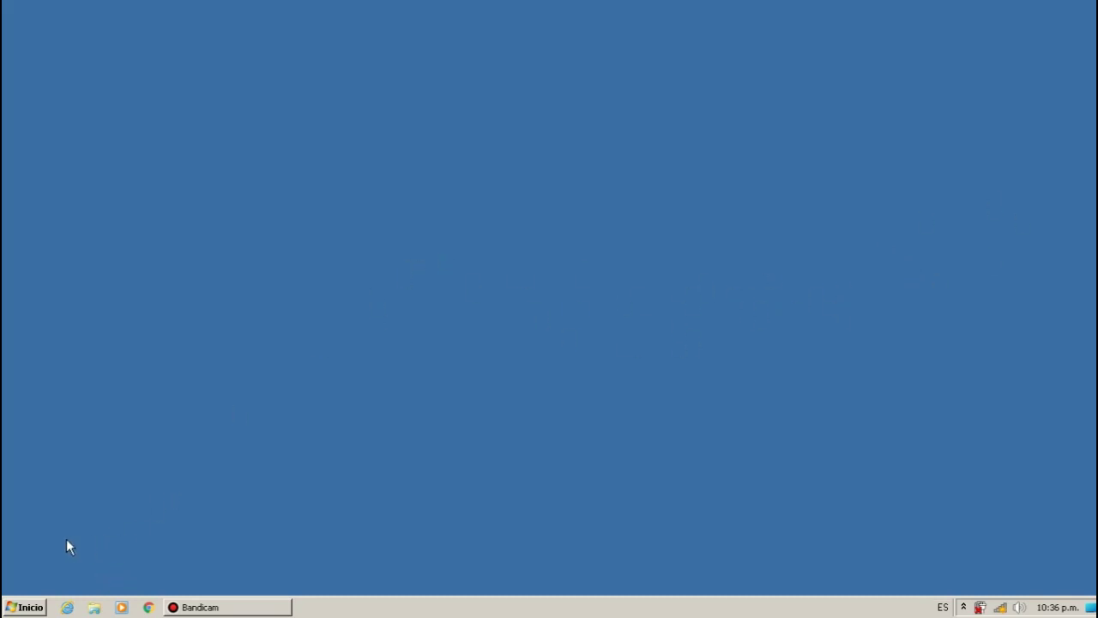
- Open the User Account Control notification settings for the current user account
key("super")
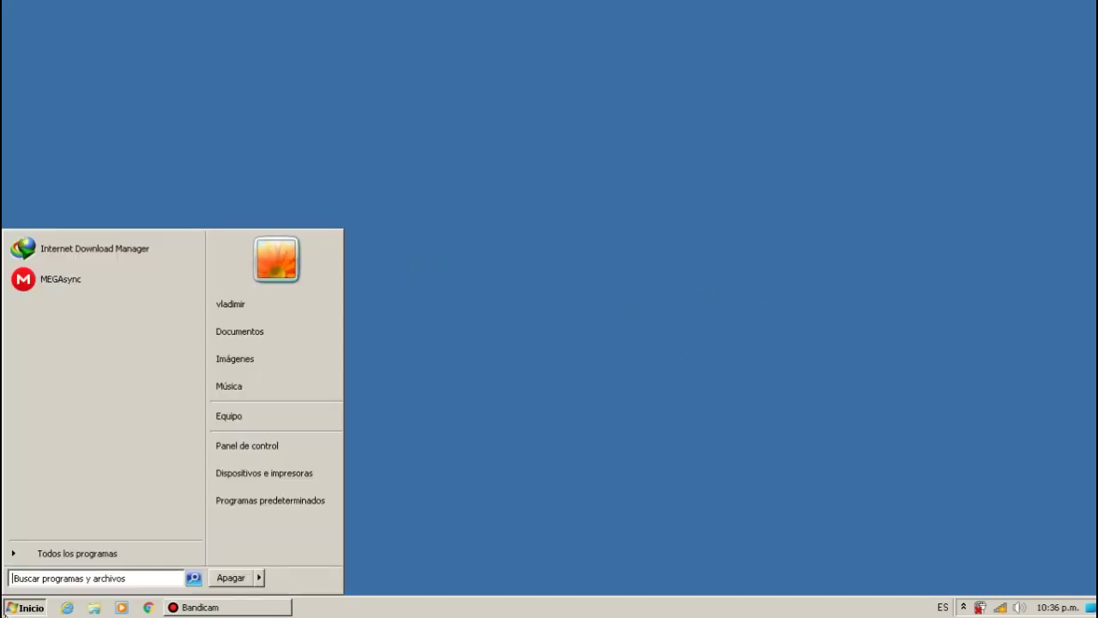
left_click(273, 445)
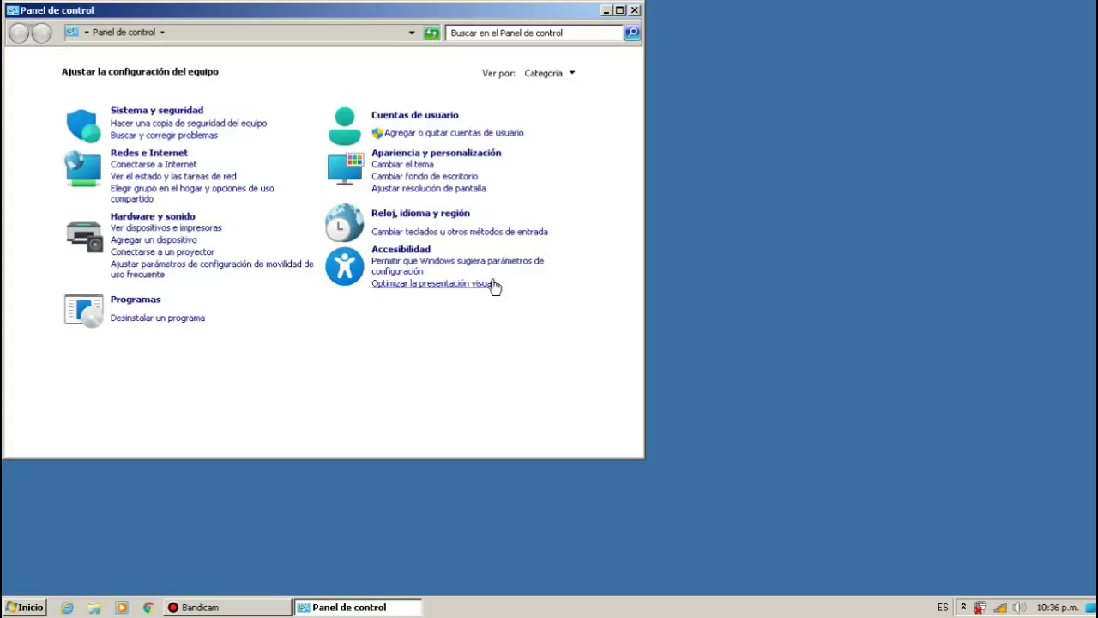
left_click(420, 120)
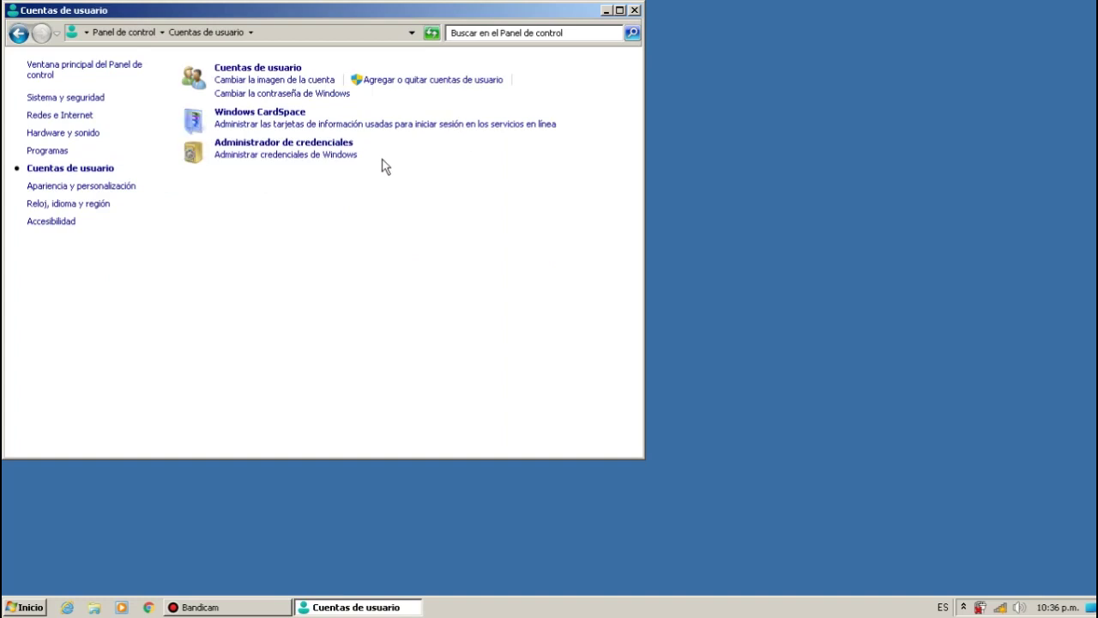
left_click(290, 68)
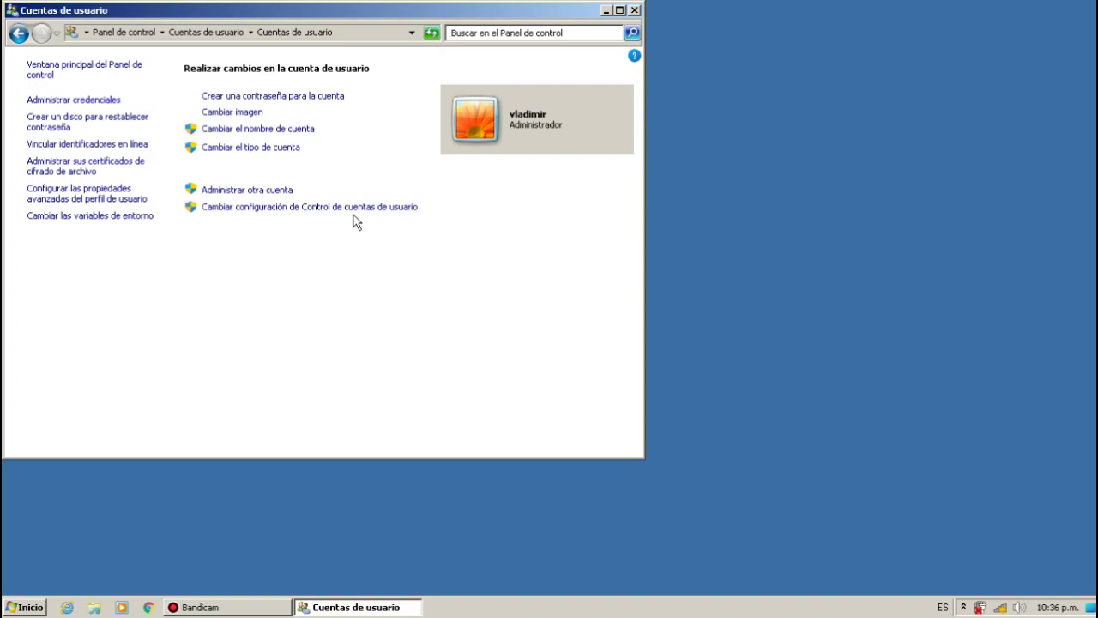
left_click(391, 209)
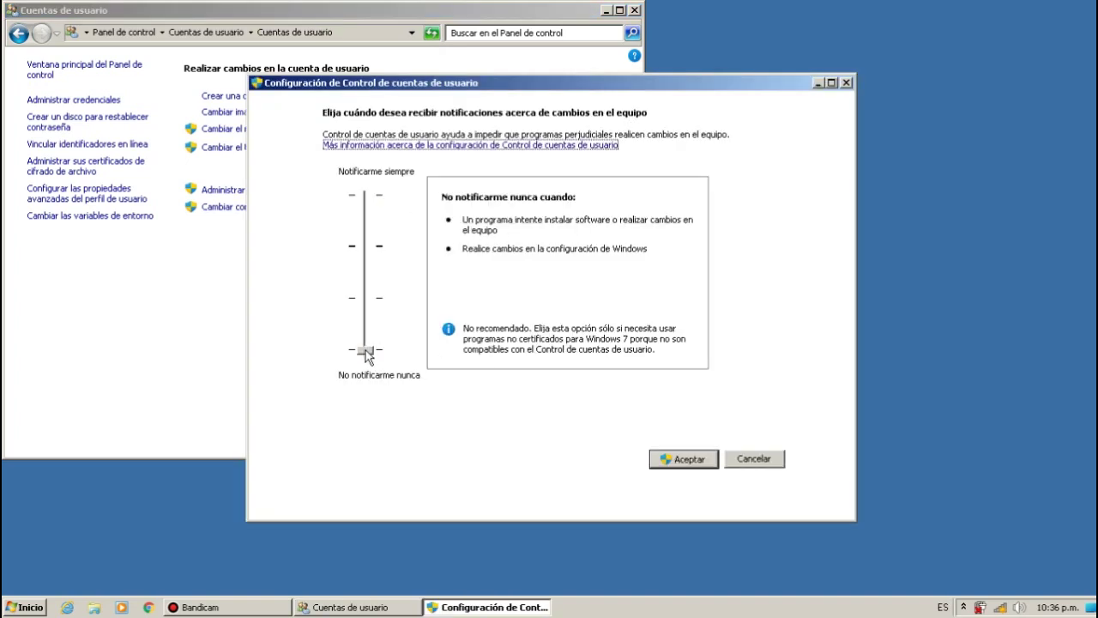
- Try raising the notification level one notch, return it to "No notificarme nunca", and dismiss the User Account Control settings without saving
key("Up")
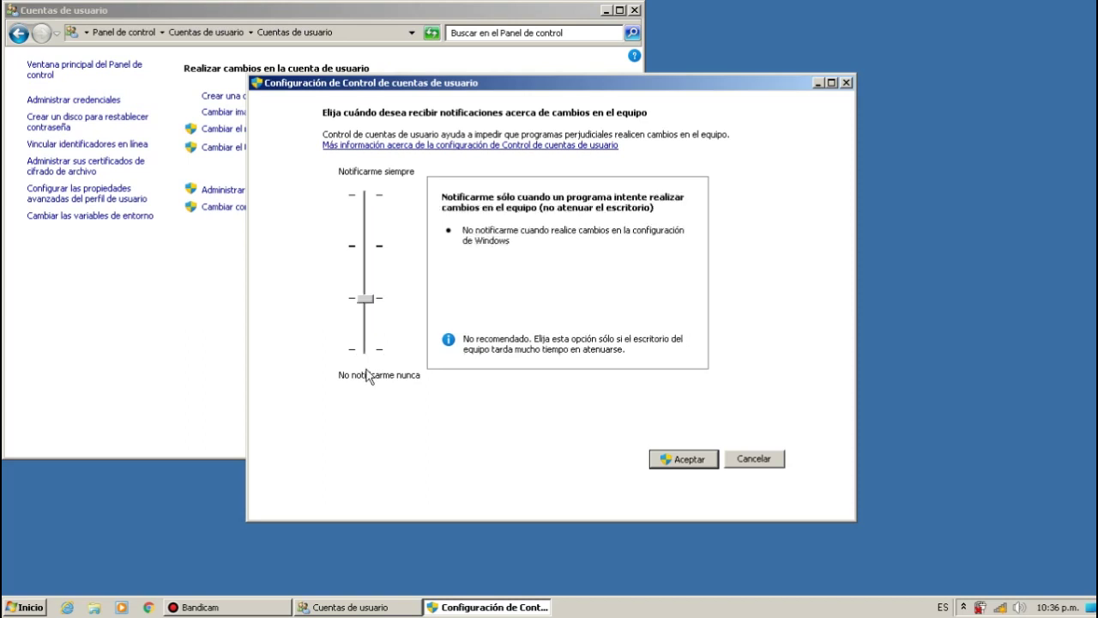
key("Down")
key("Up")
left_click_drag(372, 302, 367, 371)
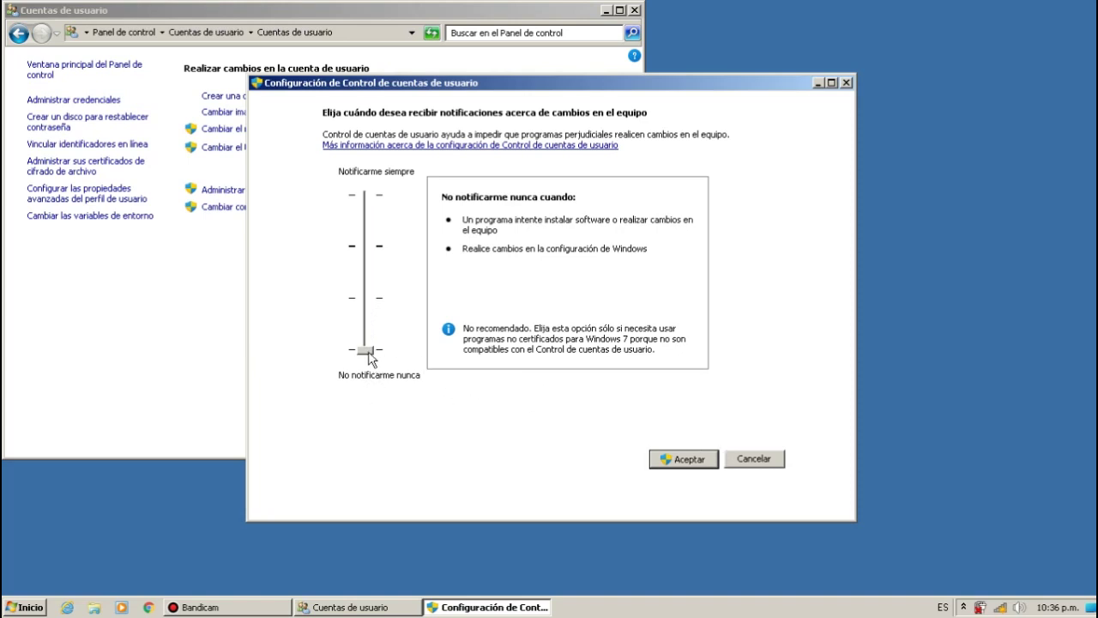
left_click(775, 460)
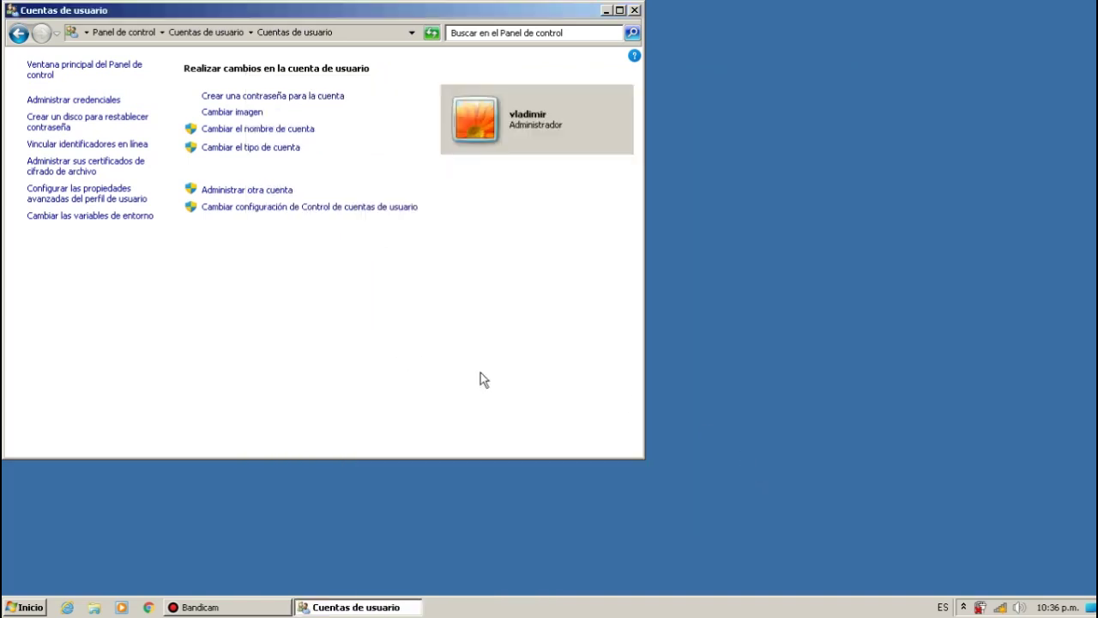
- Check the User Account Control notification level again, dismiss the dialog and close the user accounts window
left_click(284, 207)
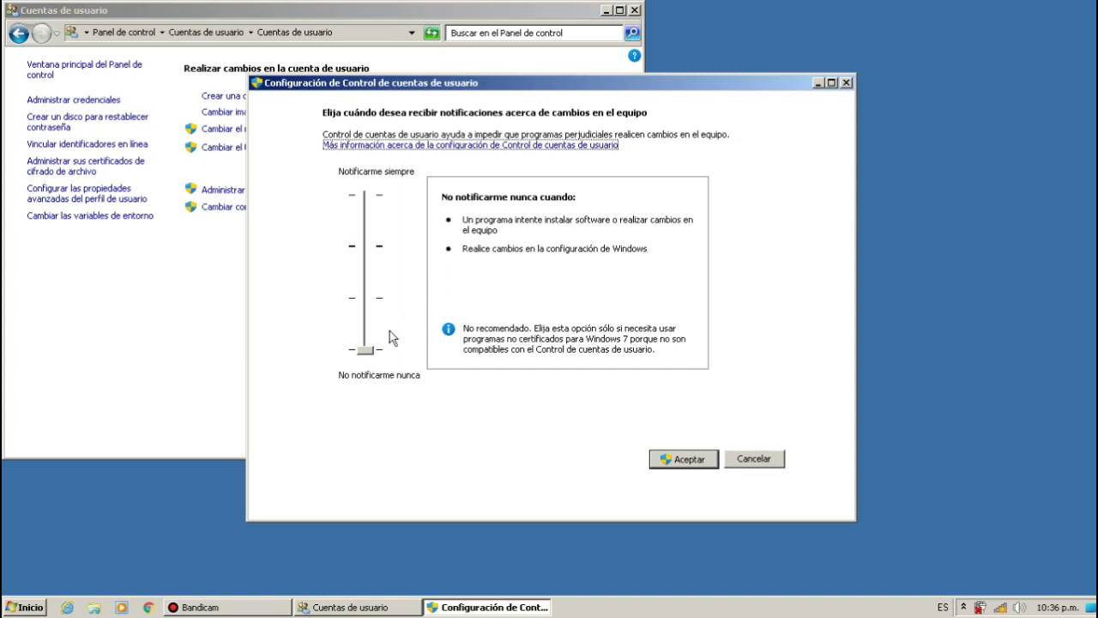
left_click(750, 456)
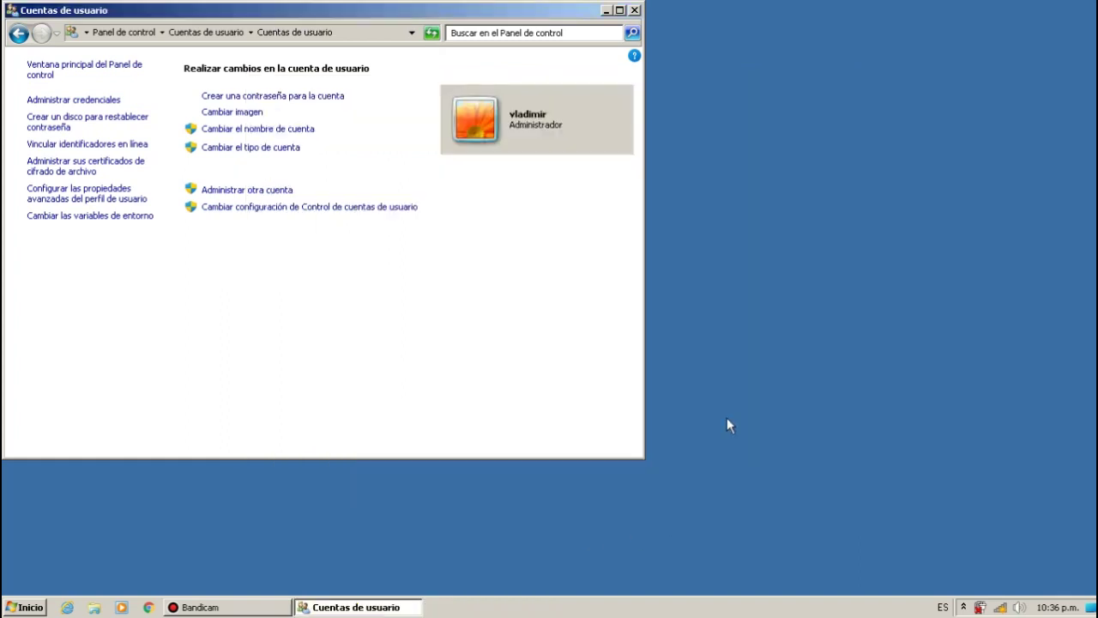
left_click(634, 10)
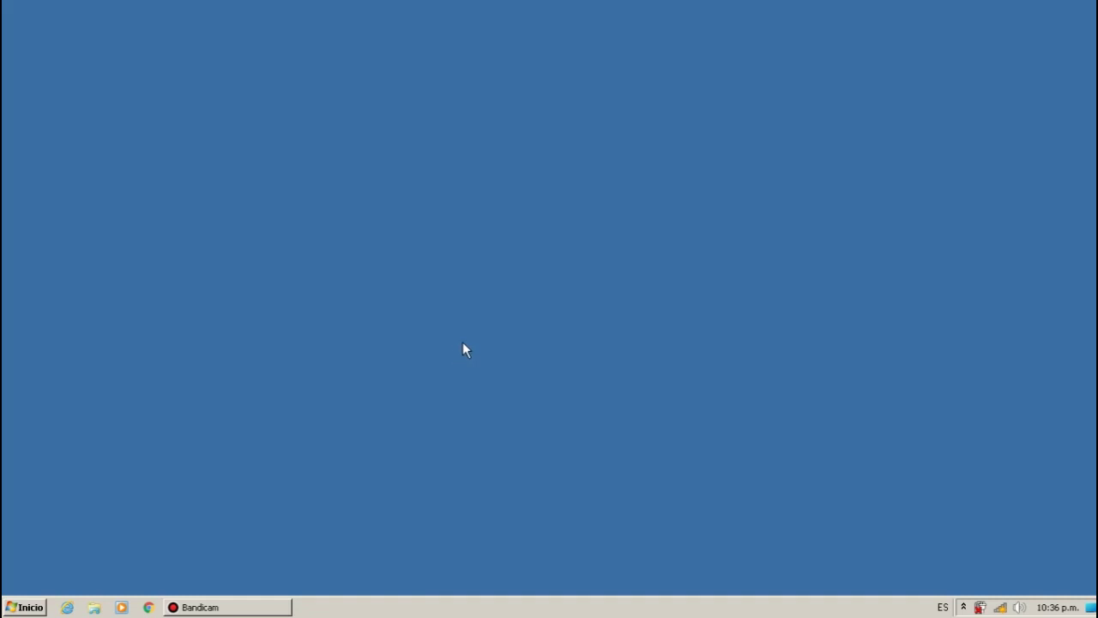
- Review the solid-color desktop backgrounds and the basic and high-contrast themes in the personalization settings, and close them without changes
right_click(463, 343)
left_click(556, 536)
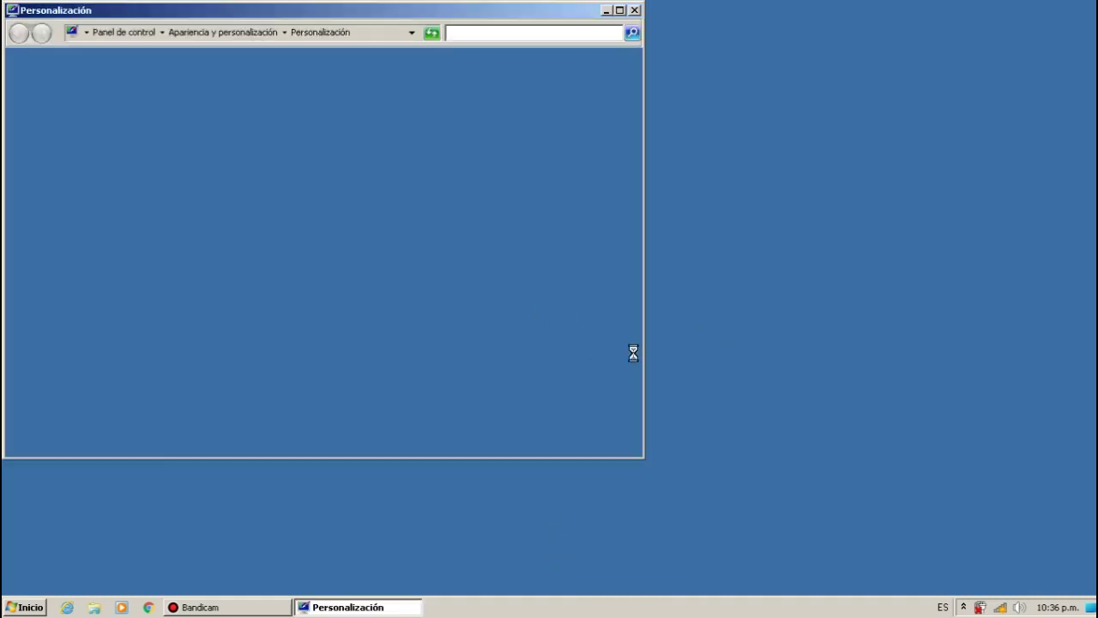
left_click(239, 389)
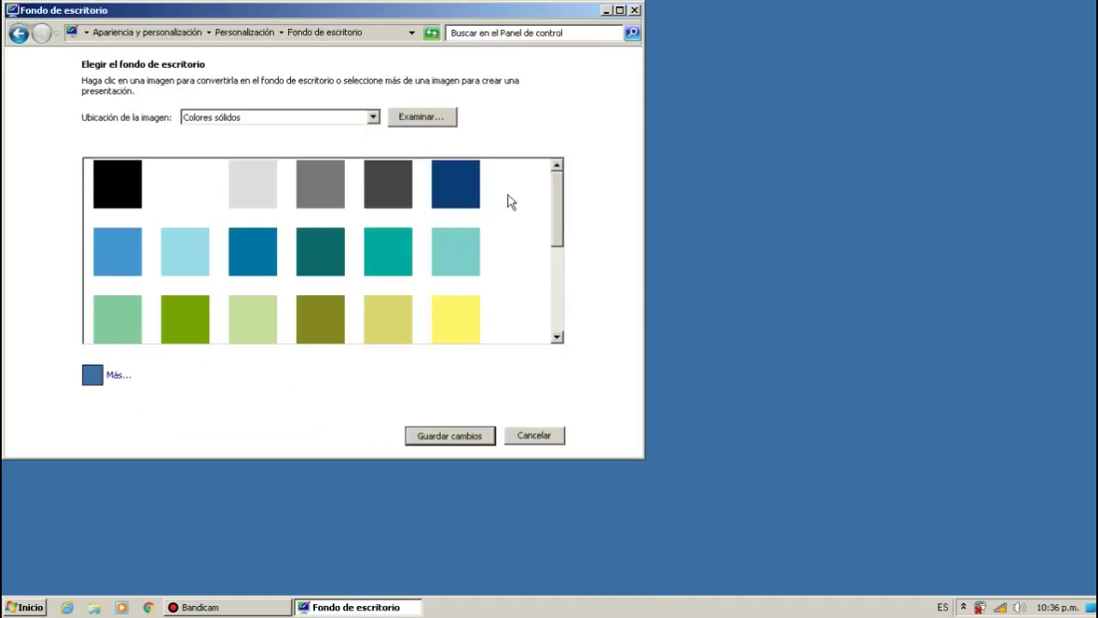
left_click_drag(557, 218, 557, 253)
left_click(548, 443)
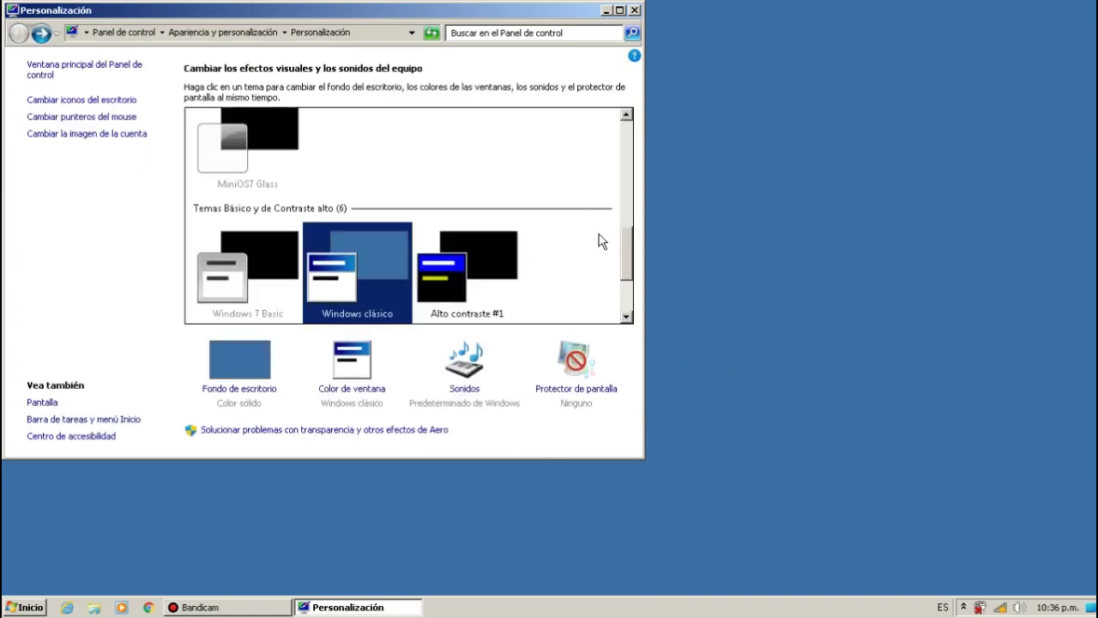
left_click_drag(630, 249, 630, 296)
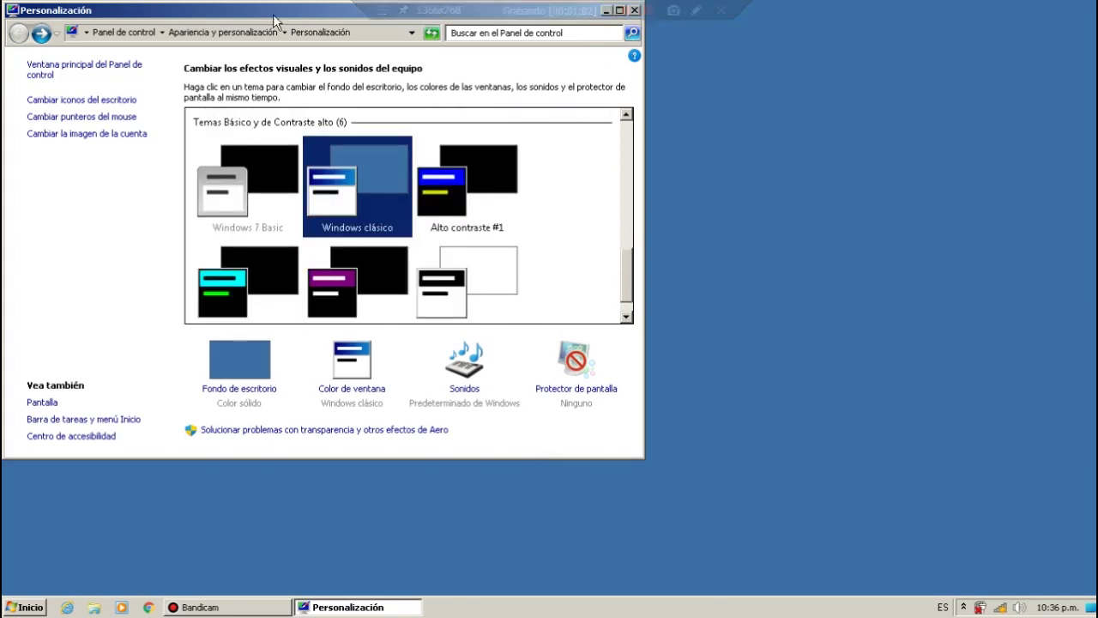
left_click(634, 11)
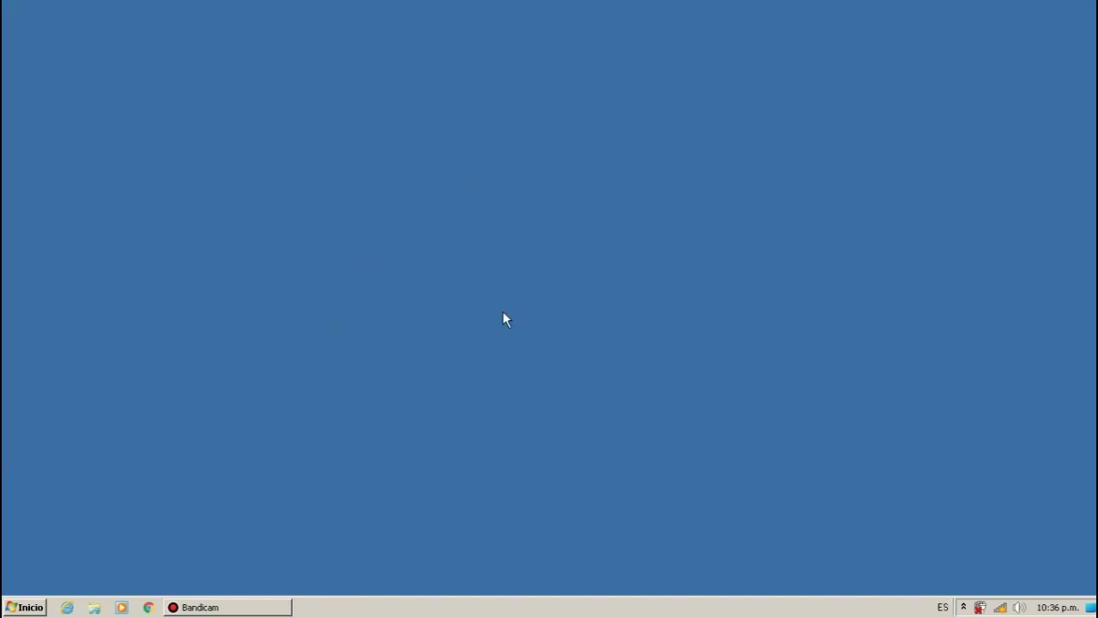
- Examine the visual effects and processor scheduling options in the computer's advanced performance settings
left_click(24, 607)
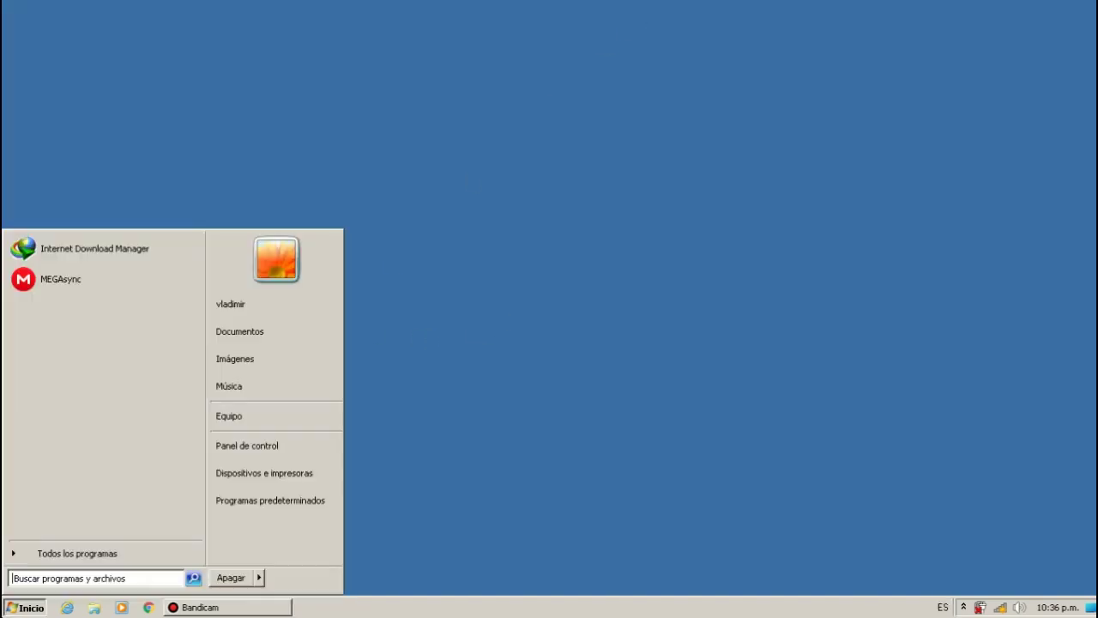
right_click(301, 416)
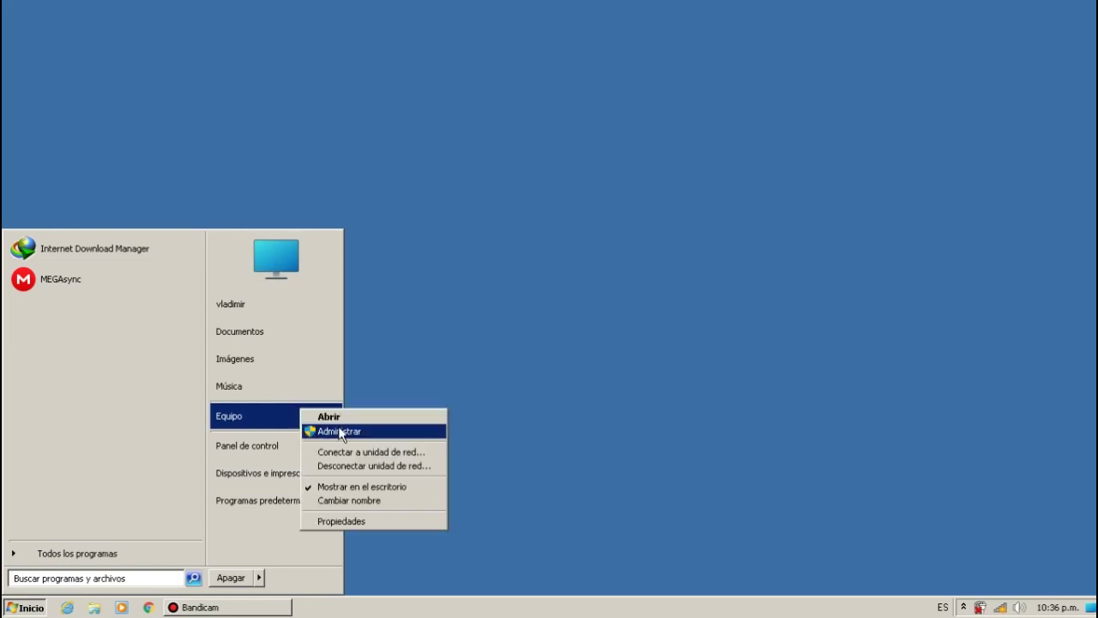
left_click(385, 522)
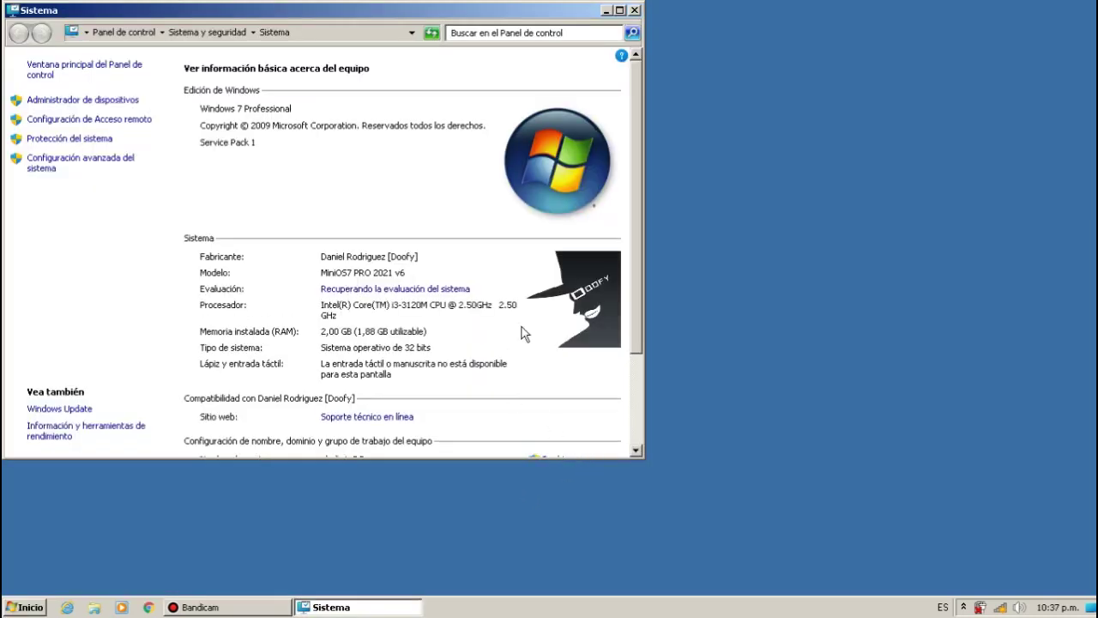
left_click(117, 166)
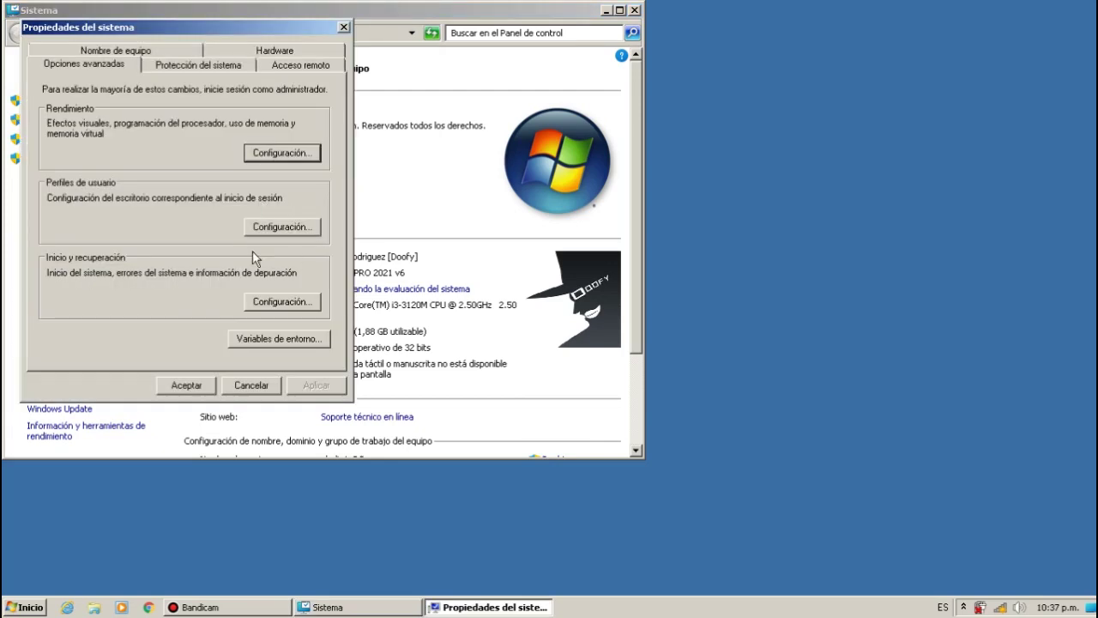
left_click(279, 154)
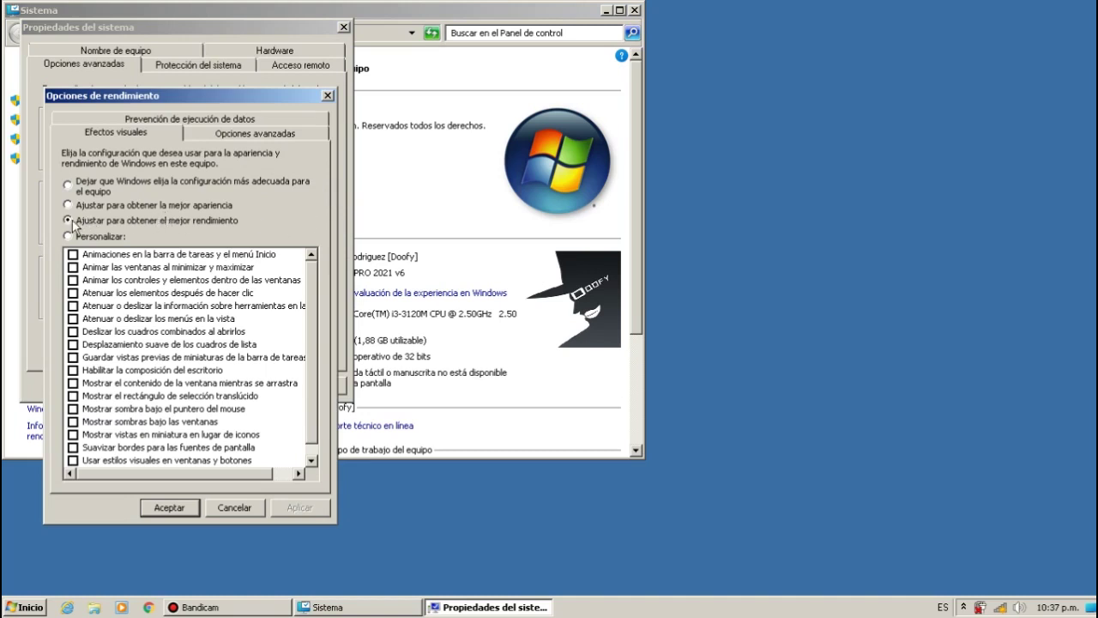
left_click_drag(313, 312, 283, 218)
left_click(271, 135)
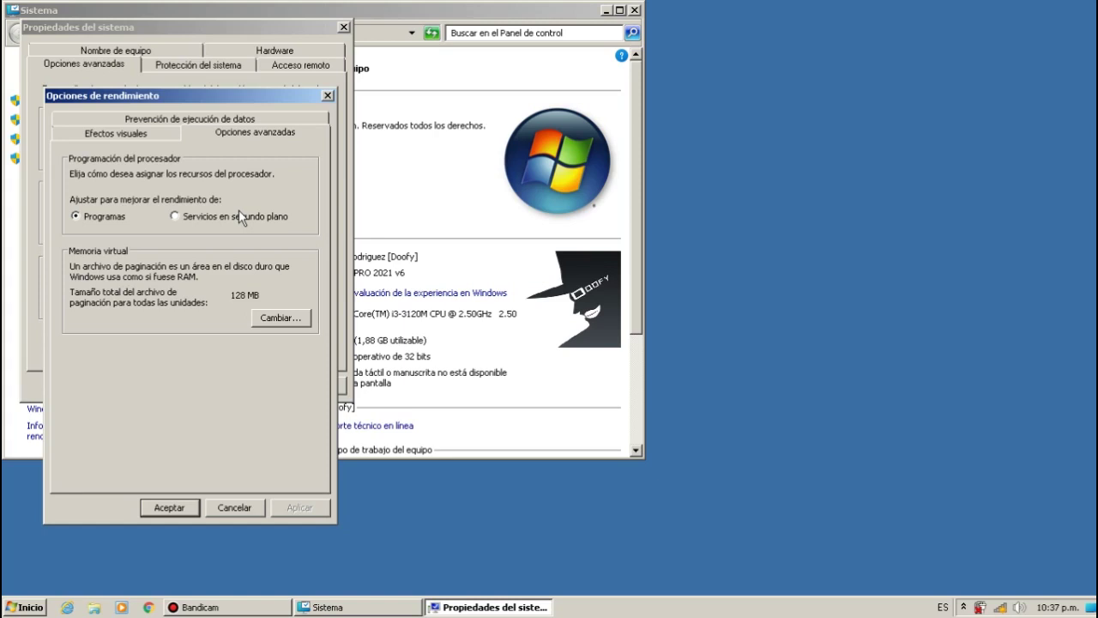
- Check the running processes and their memory use in Task Manager, and close it
right_click(671, 607)
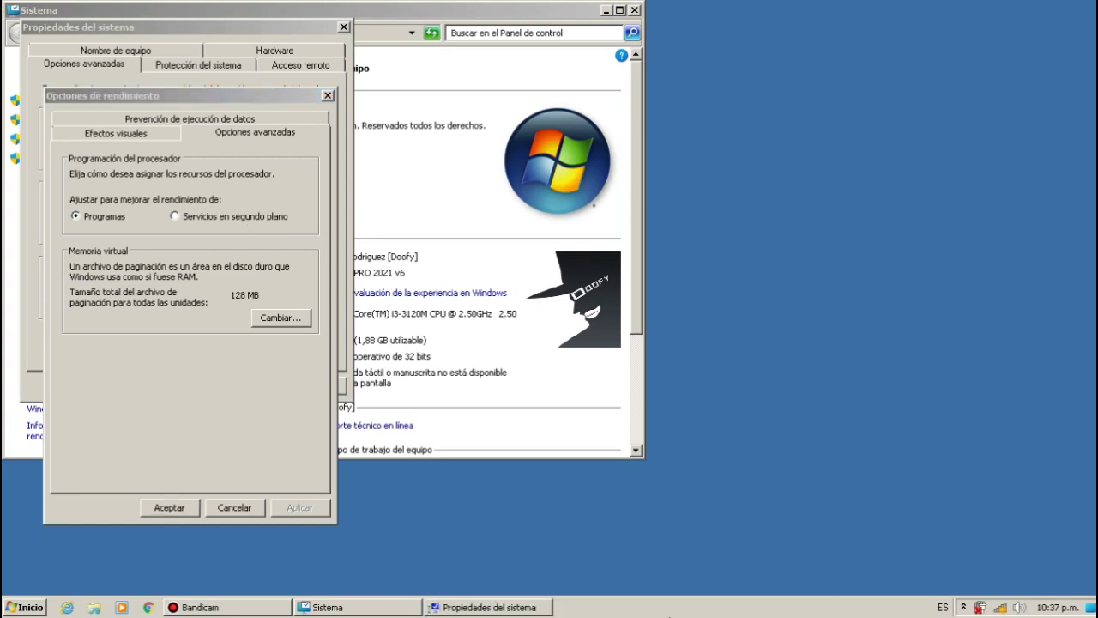
left_click(729, 573)
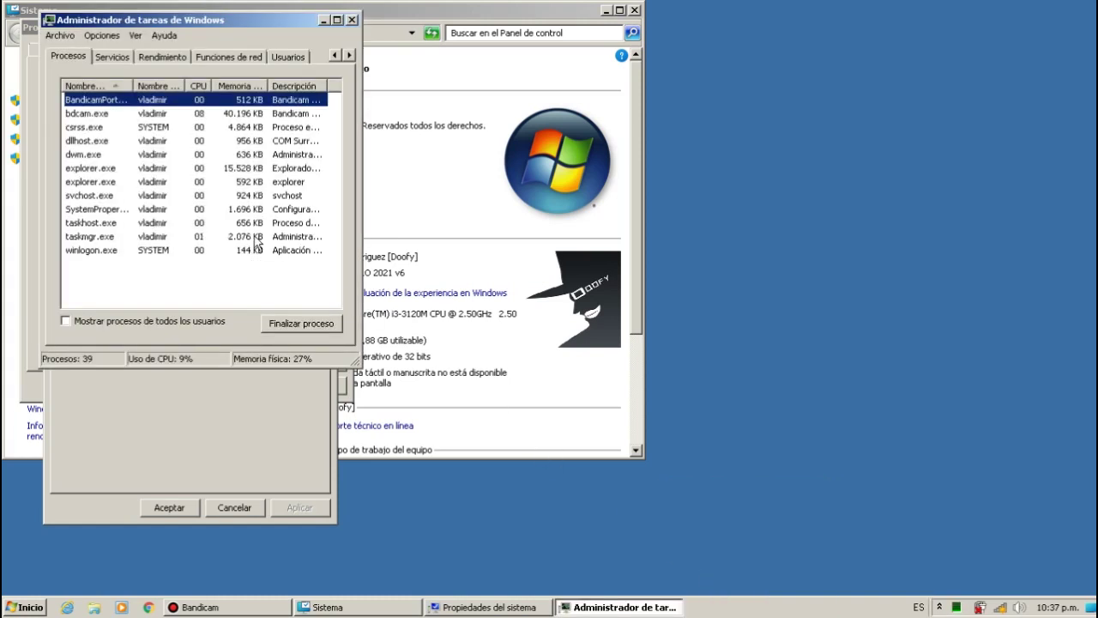
left_click(351, 19)
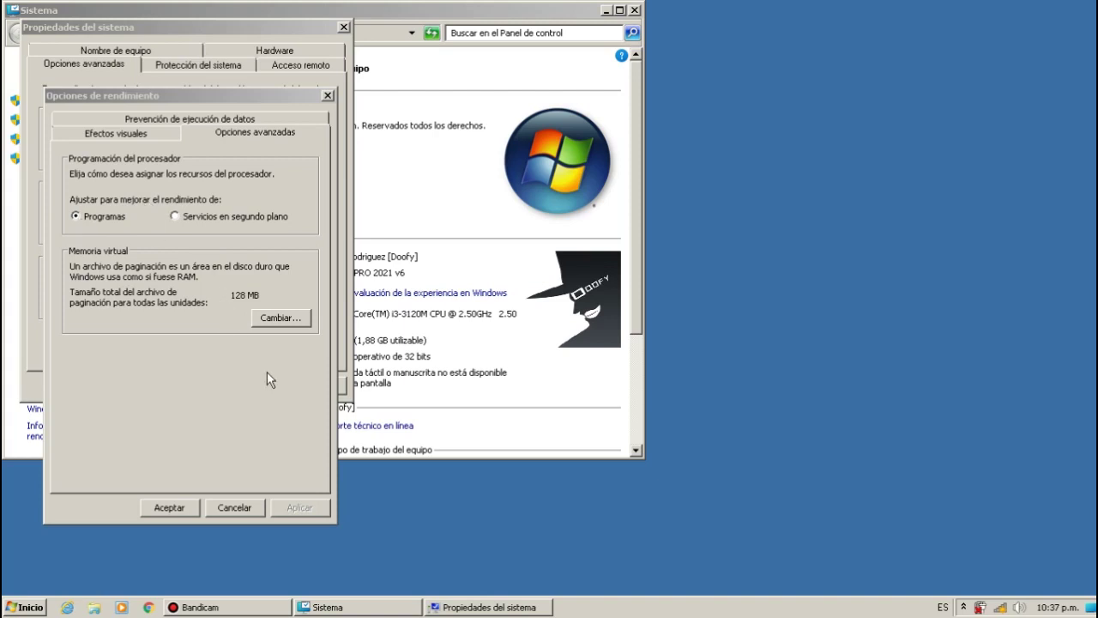
- Examine the virtual memory paging file settings for drive C:, and close the system dialogs without changes
left_click(294, 318)
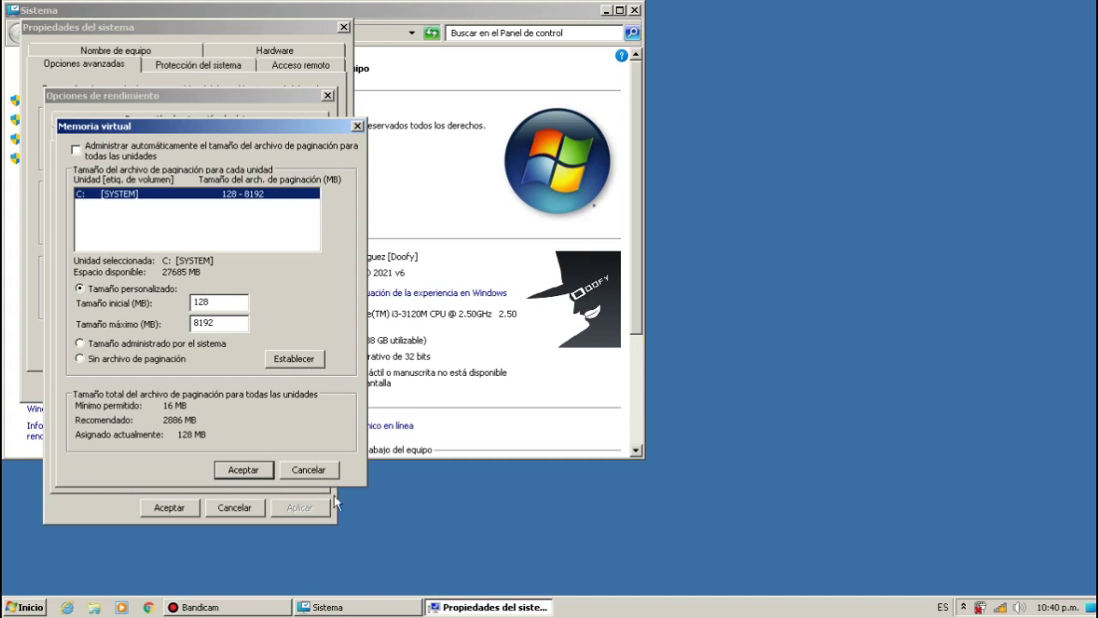
left_click(317, 470)
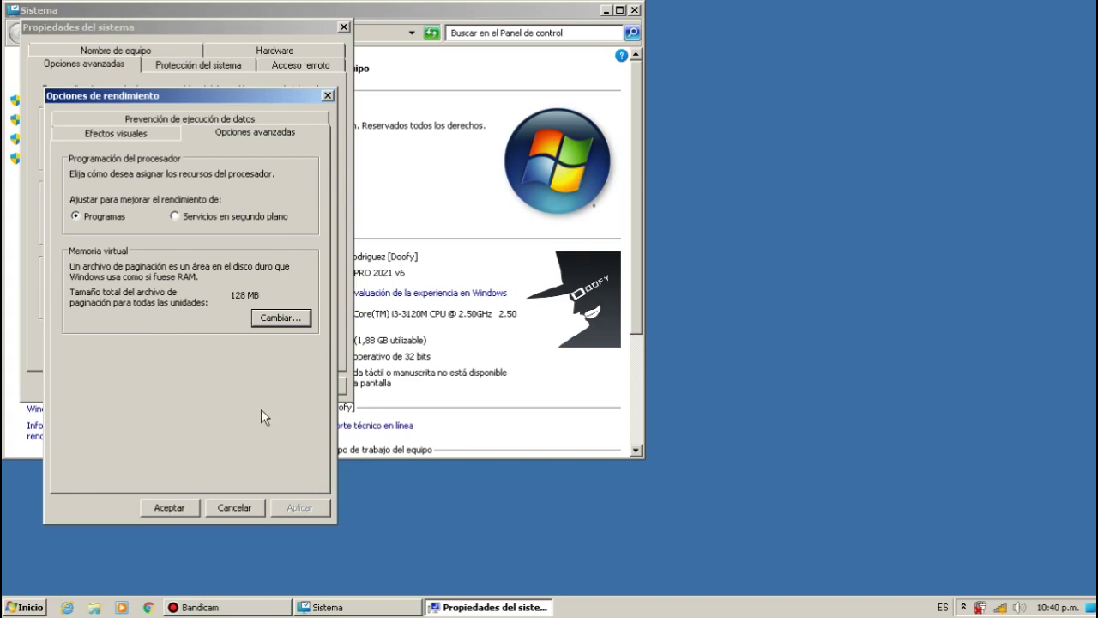
left_click(234, 508)
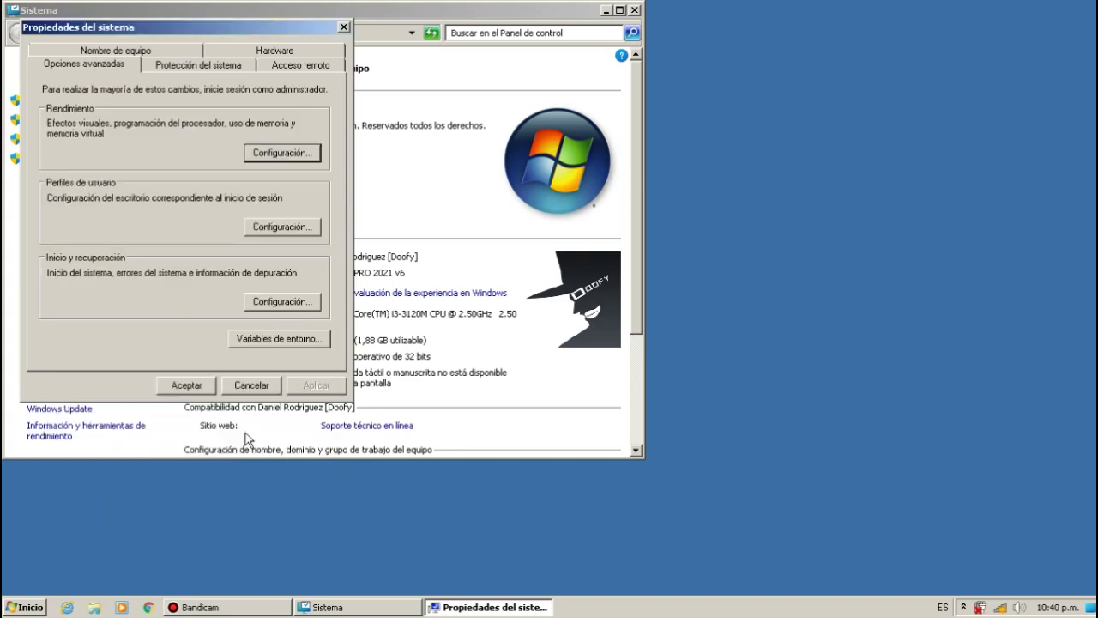
left_click(255, 388)
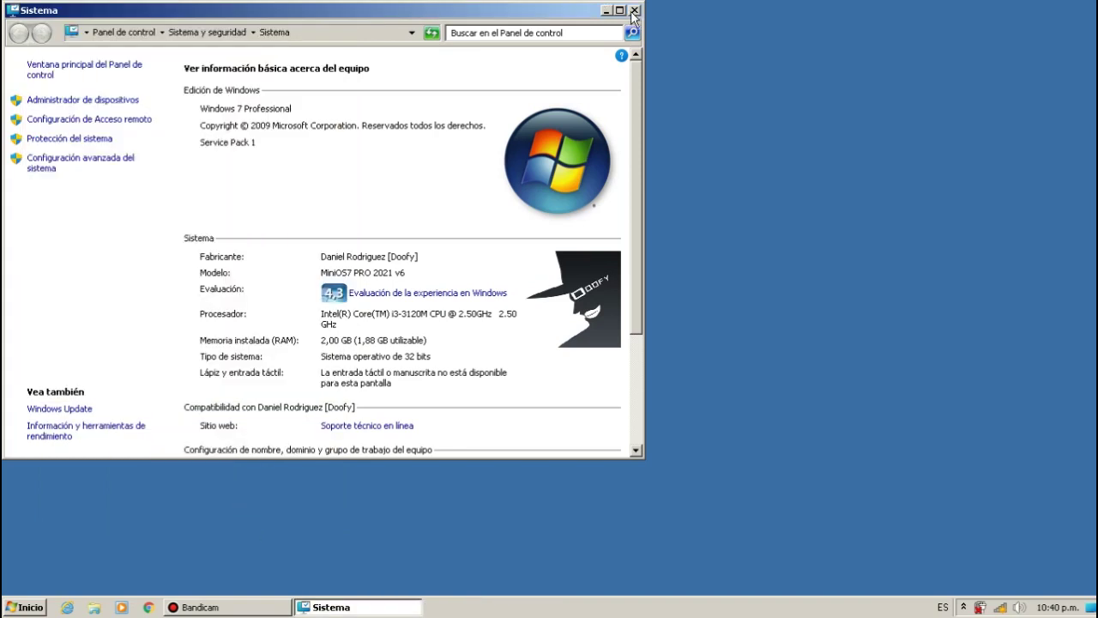
left_click(635, 10)
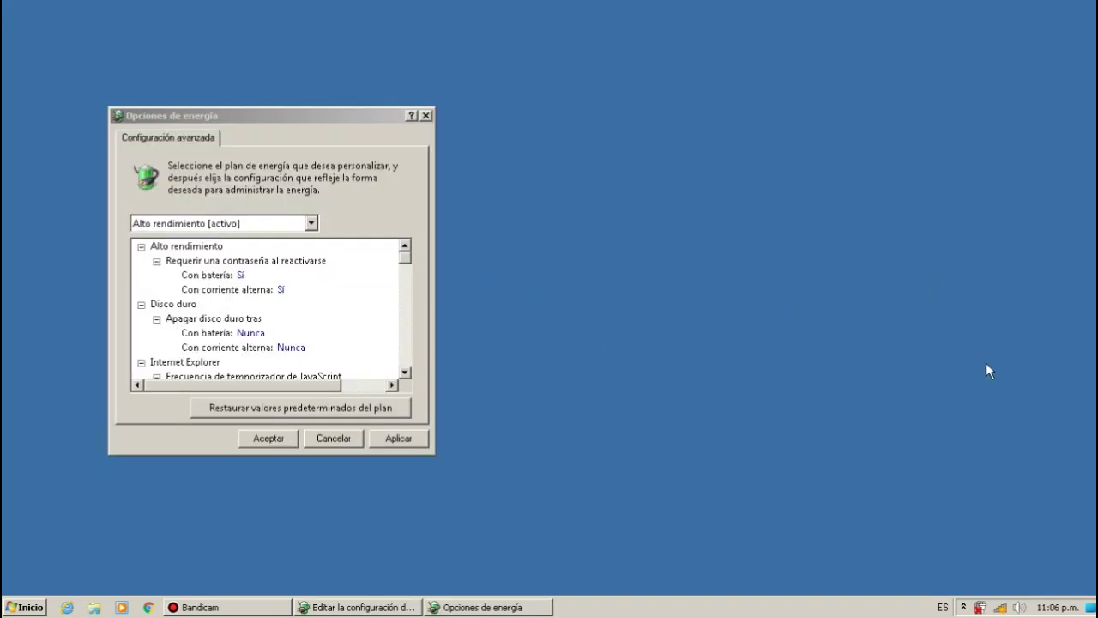
- Review the available power plans in the full power options window and close it
mouse_move(979, 609)
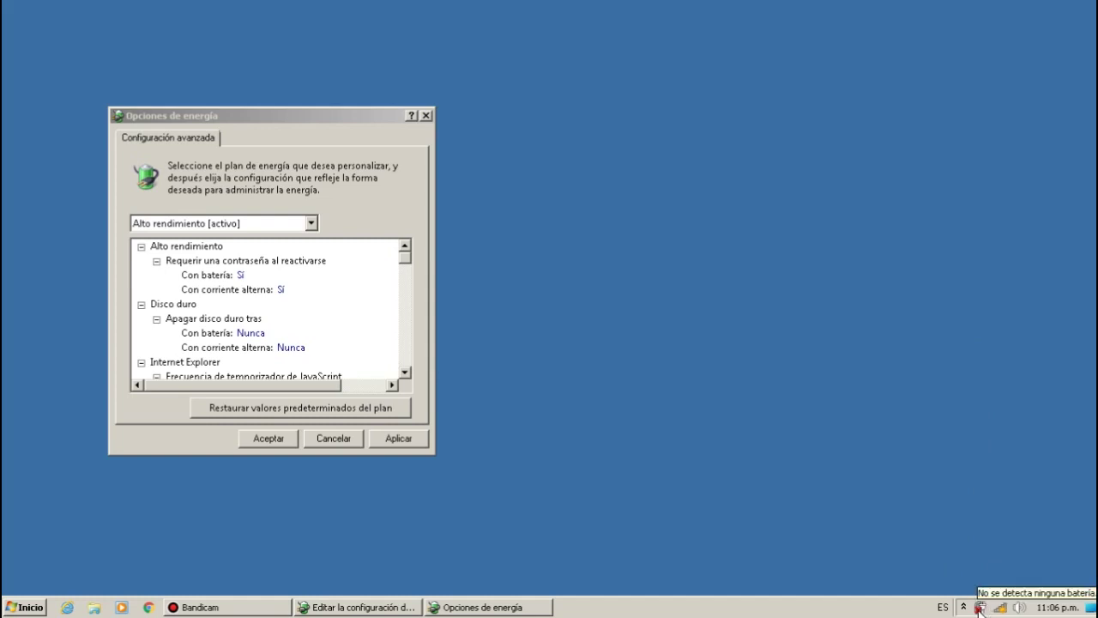
left_click(979, 609)
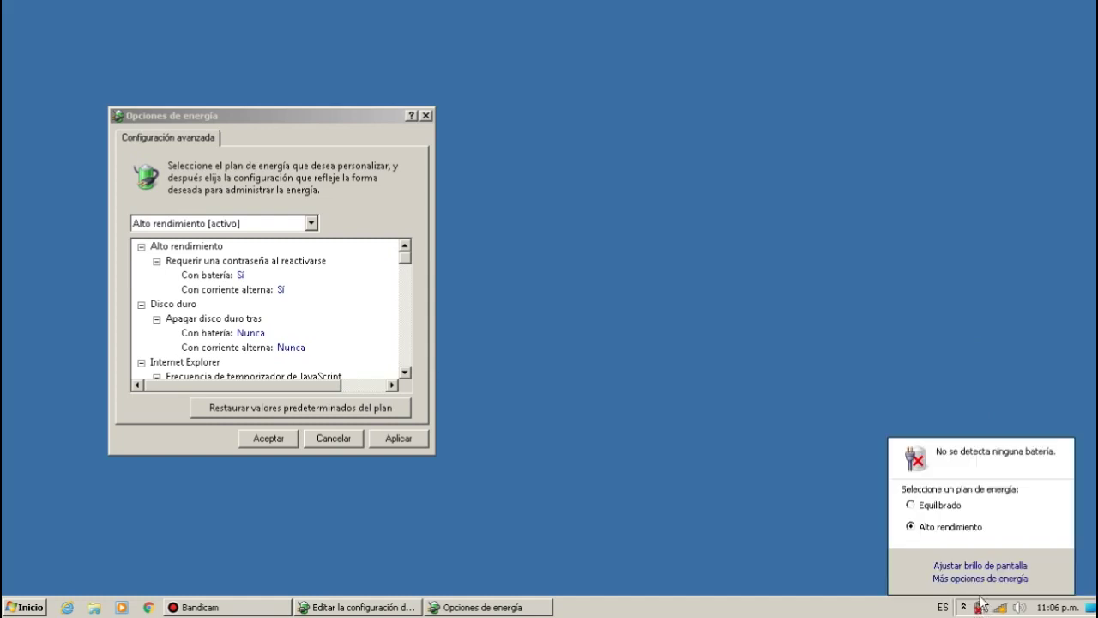
left_click(981, 584)
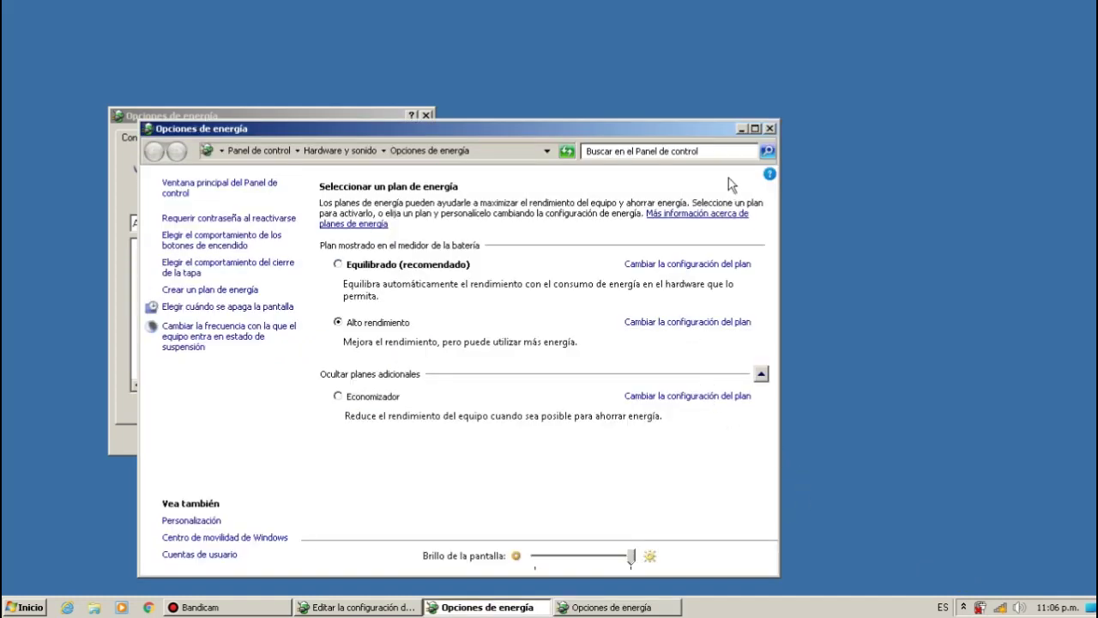
left_click(769, 130)
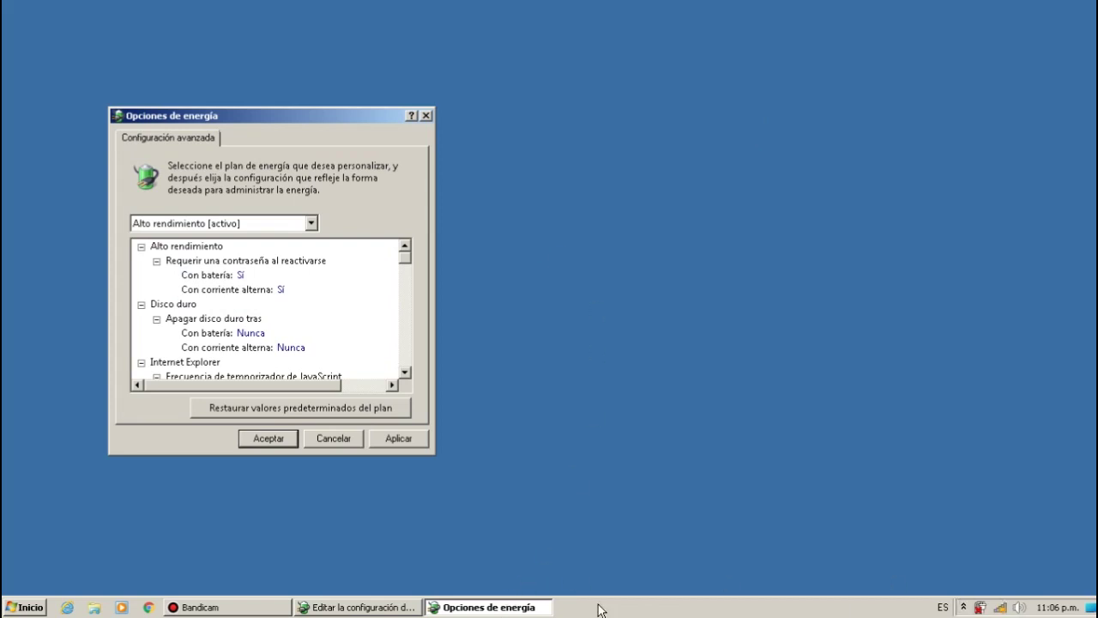
left_click(964, 607)
left_click(963, 607)
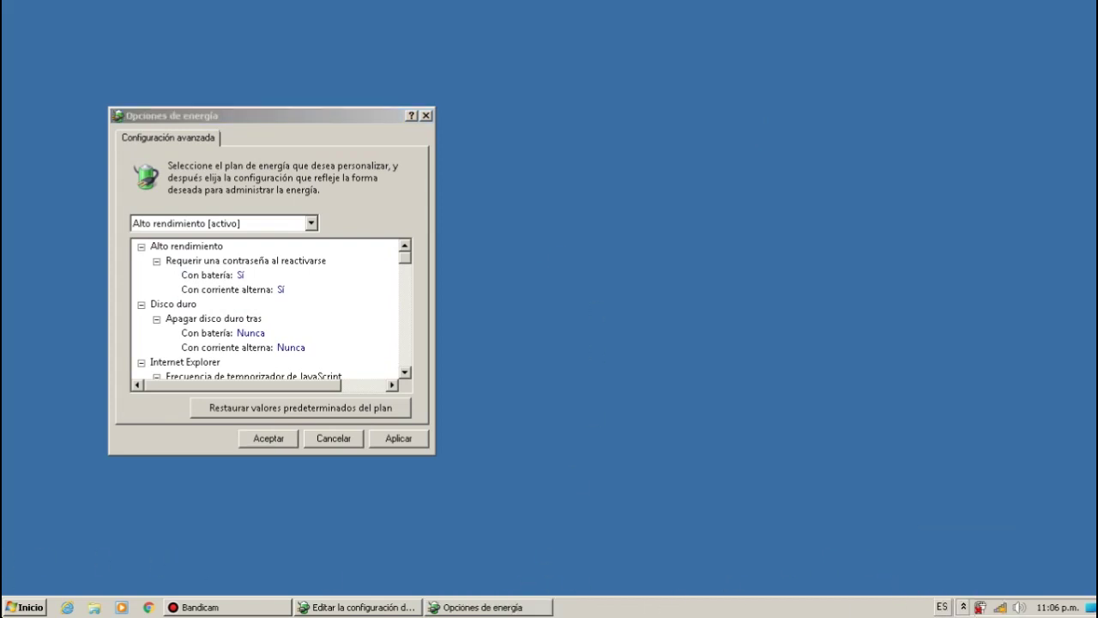
- Open the advanced power settings of the Alto rendimiento plan from Control Panel, and close everything without changes
left_click(11, 607)
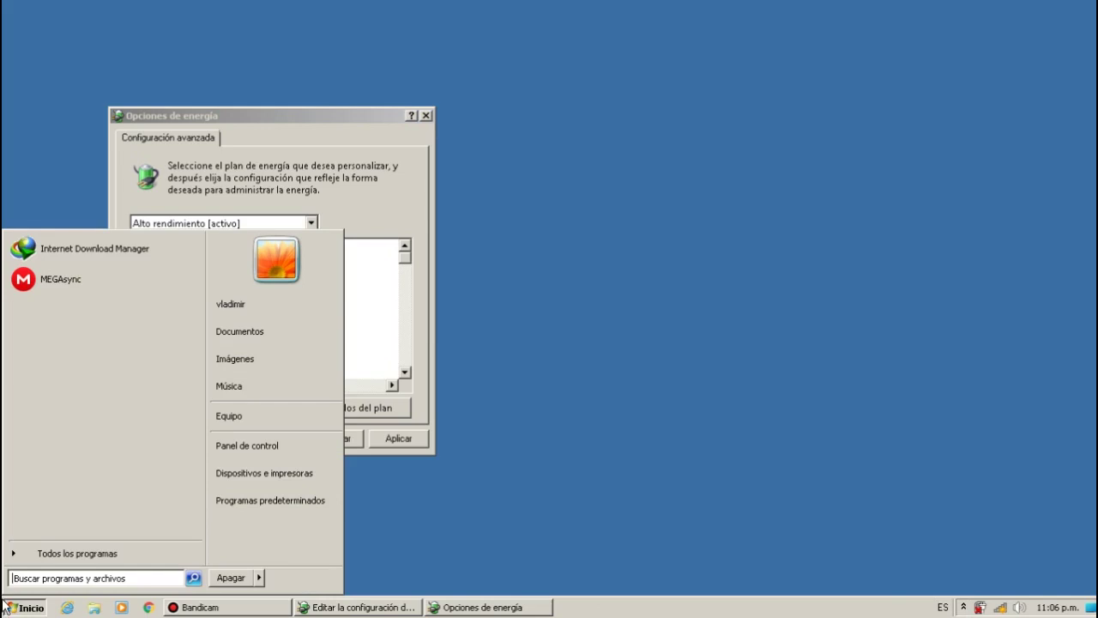
left_click(278, 451)
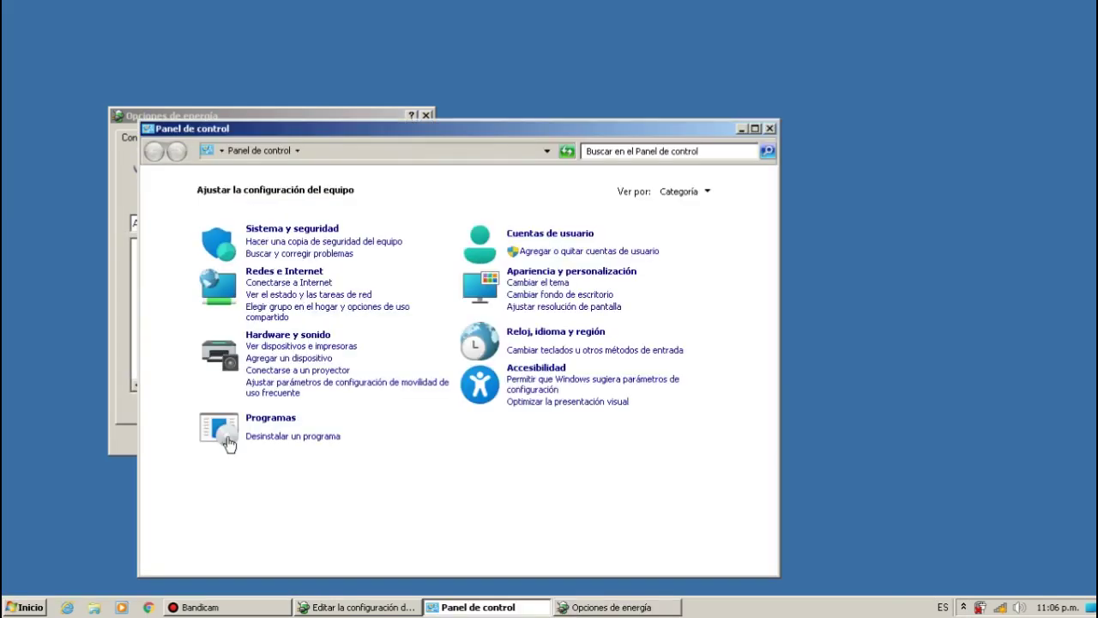
left_click(301, 230)
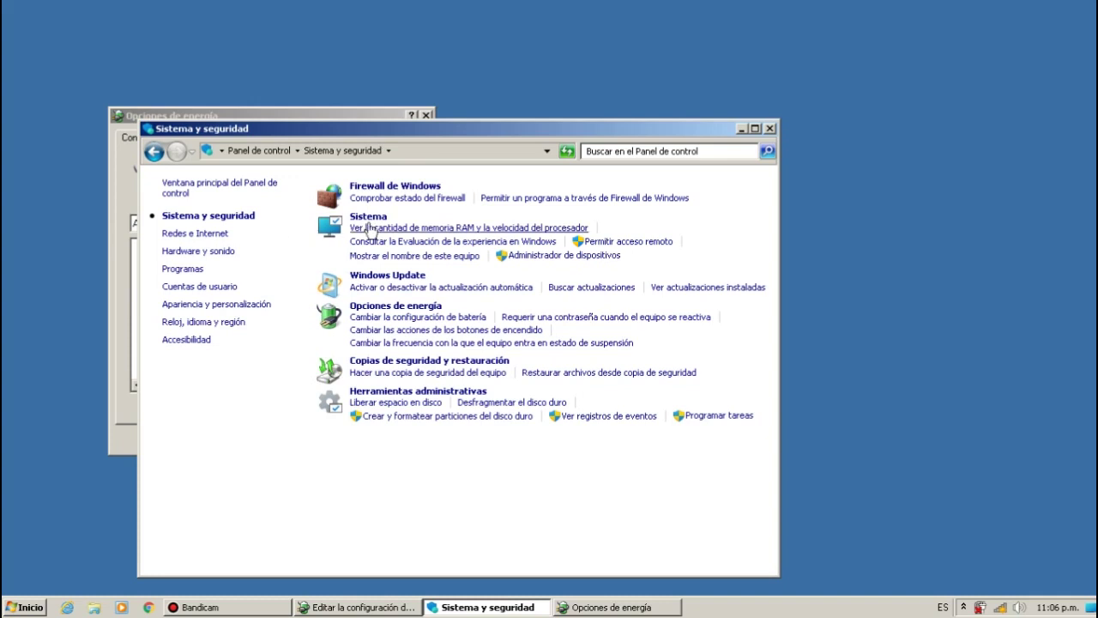
left_click(418, 307)
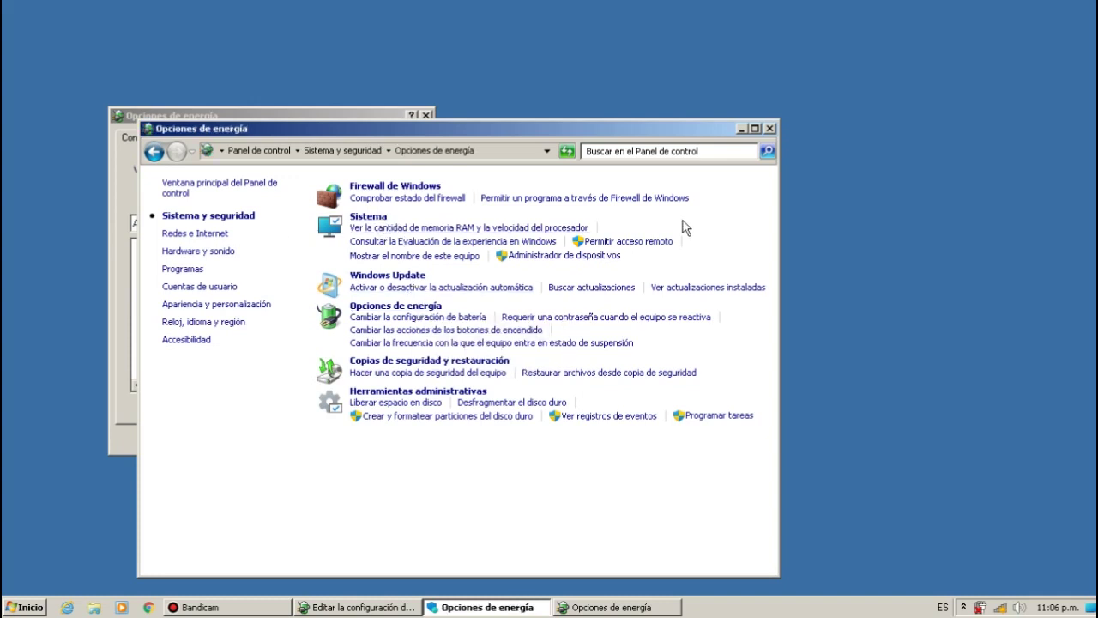
left_click(691, 323)
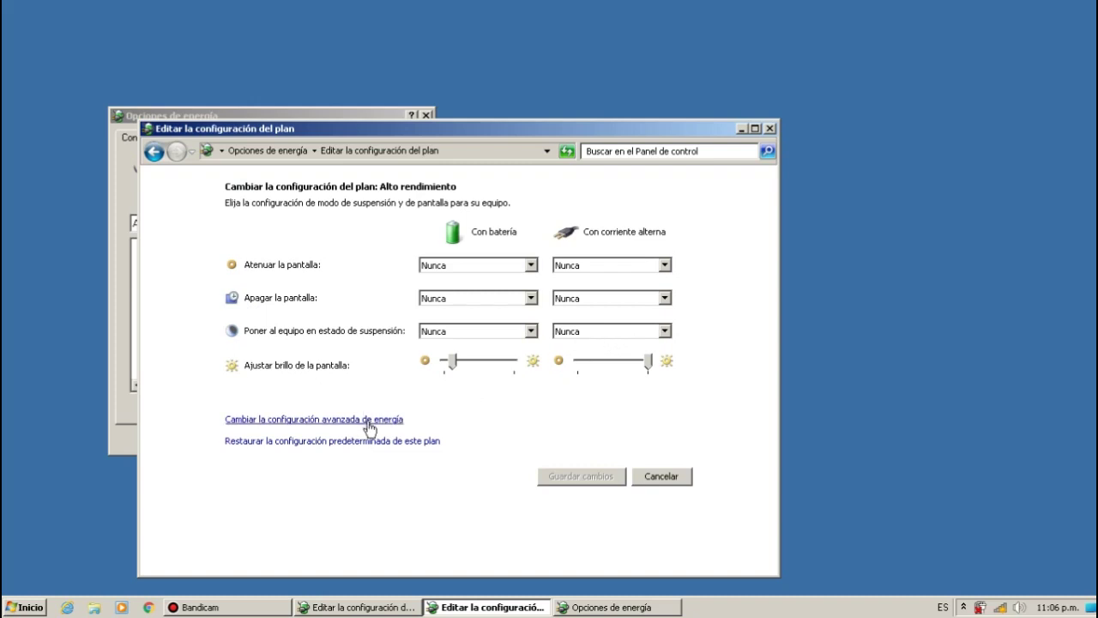
left_click(375, 420)
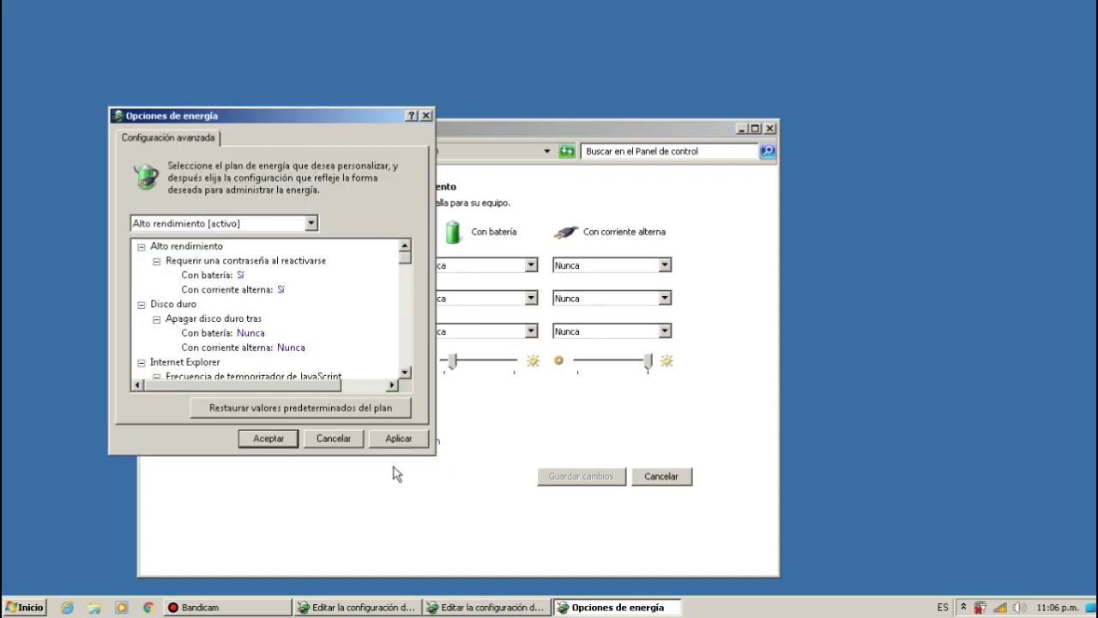
left_click(341, 442)
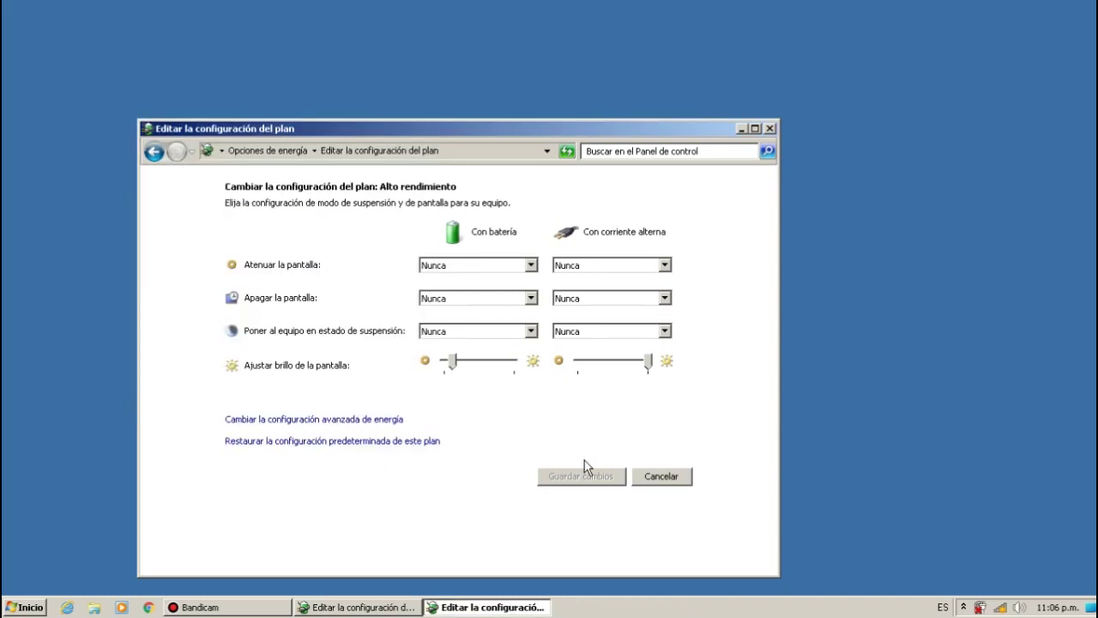
left_click(662, 479)
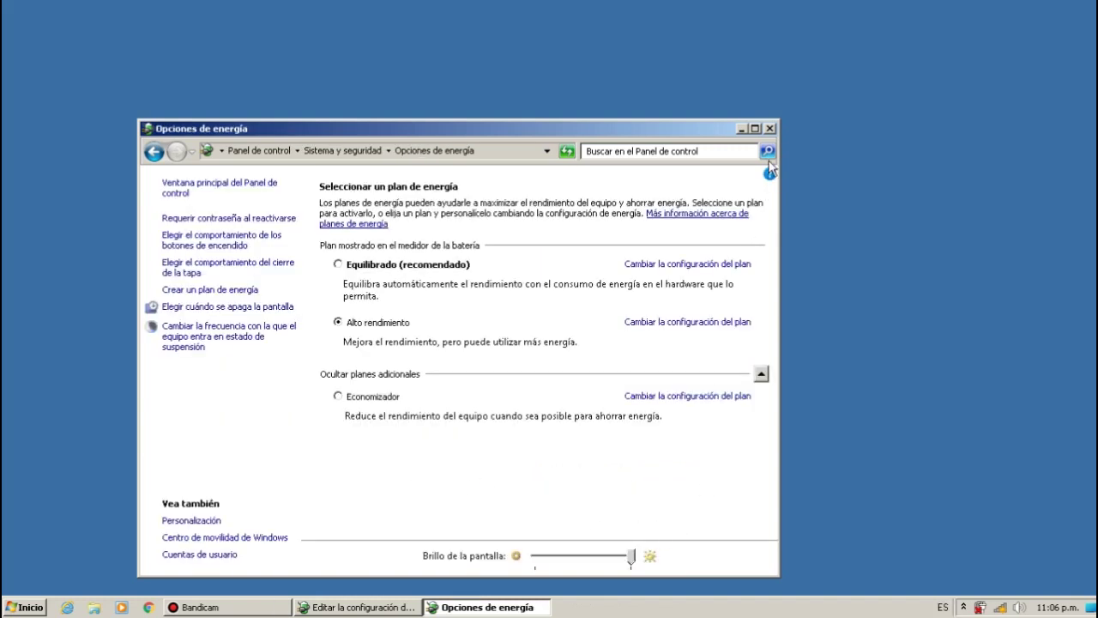
left_click(769, 128)
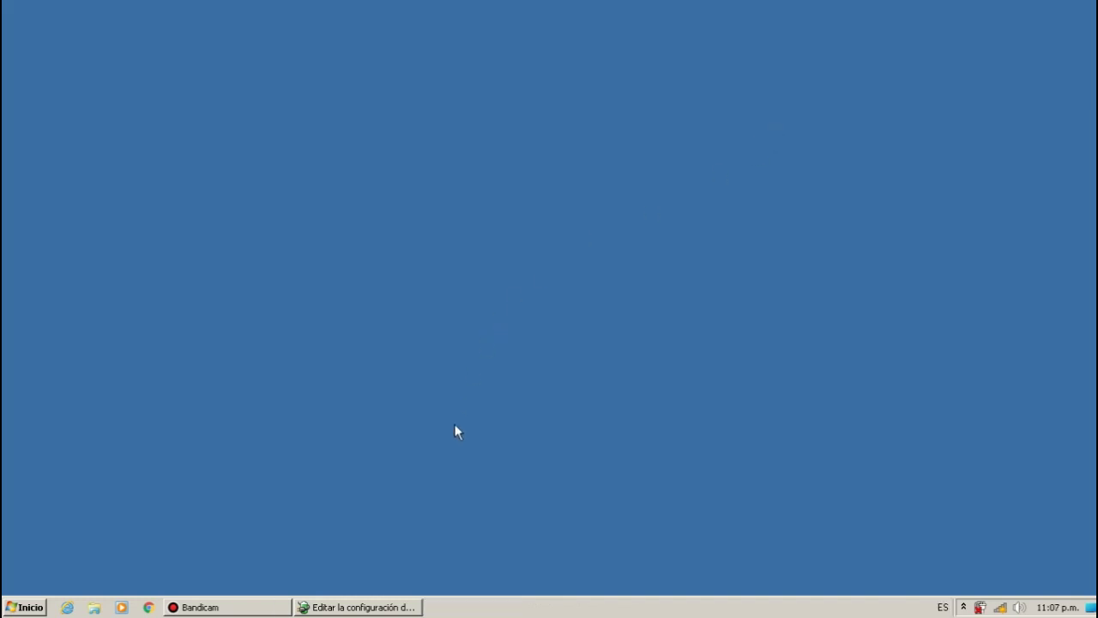
- Look through the advanced setting categories from the other open plan-editing window, including Disco duro, and cancel the dialog
left_click(393, 603)
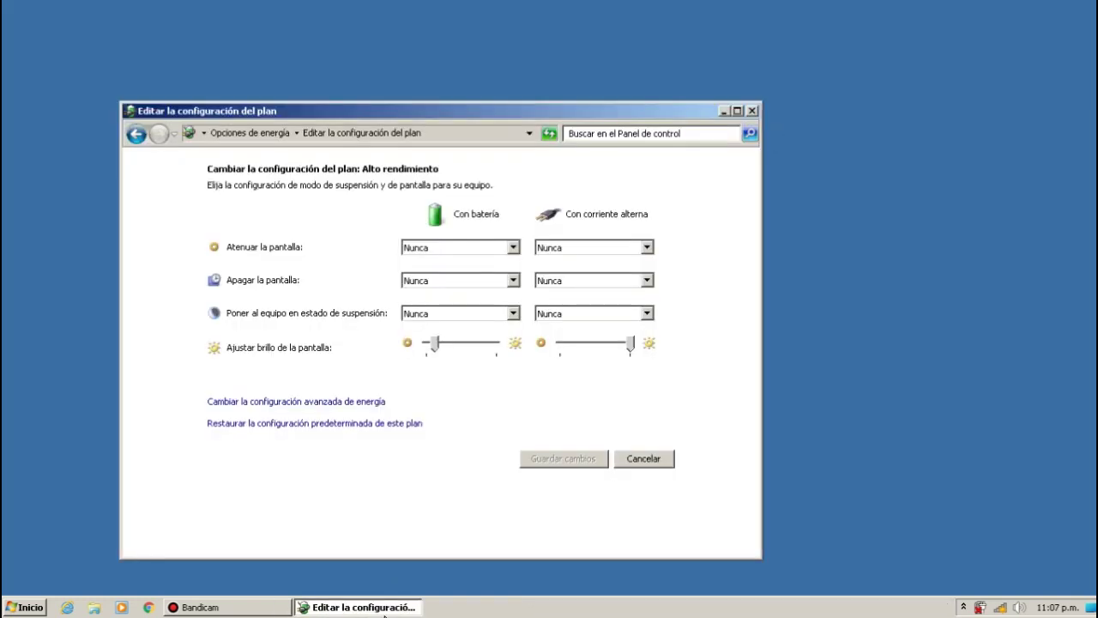
left_click(358, 401)
mouse_move(317, 194)
left_mouse_down()
mouse_move(317, 261)
mouse_move(317, 206)
left_mouse_up()
left_click(52, 215)
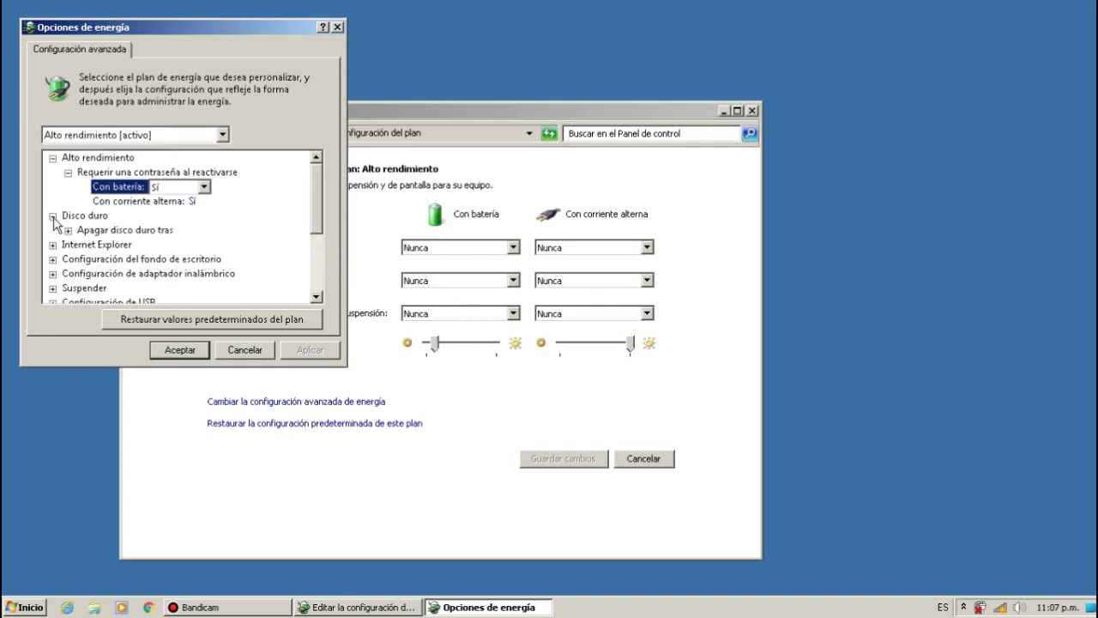
left_click(68, 230)
left_click(68, 230)
left_click(52, 215)
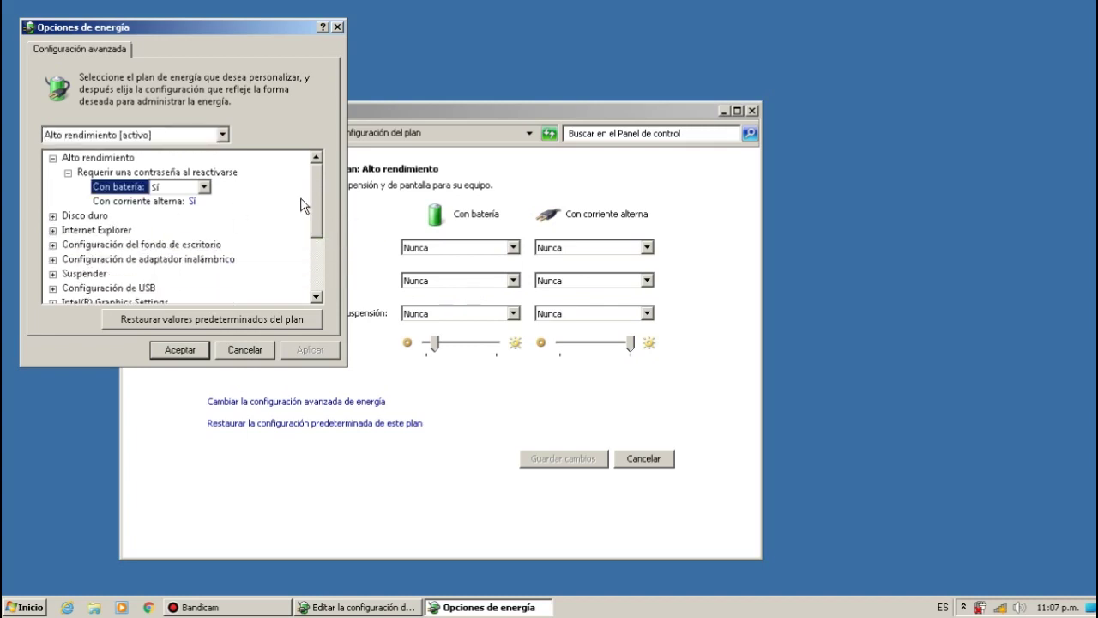
scroll(302, 212, "down", 3)
left_click(245, 350)
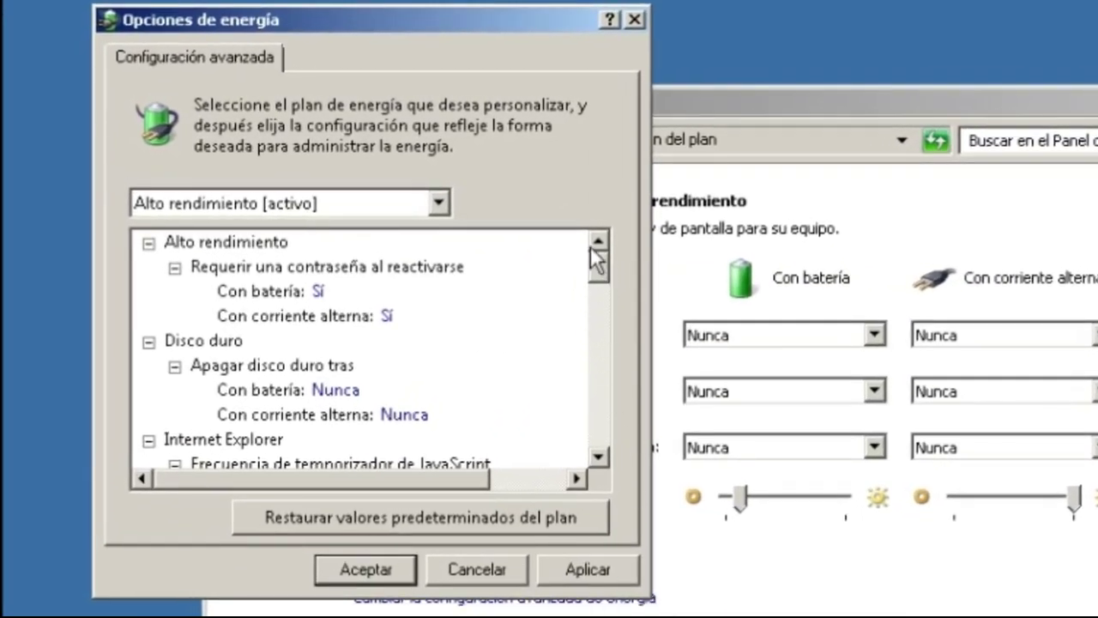
- Examine the password, hard disk, Internet Explorer, desktop background and wireless adapter settings of the Alto rendimiento plan
mouse_move(291, 276)
left_click_drag(600, 275, 602, 281)
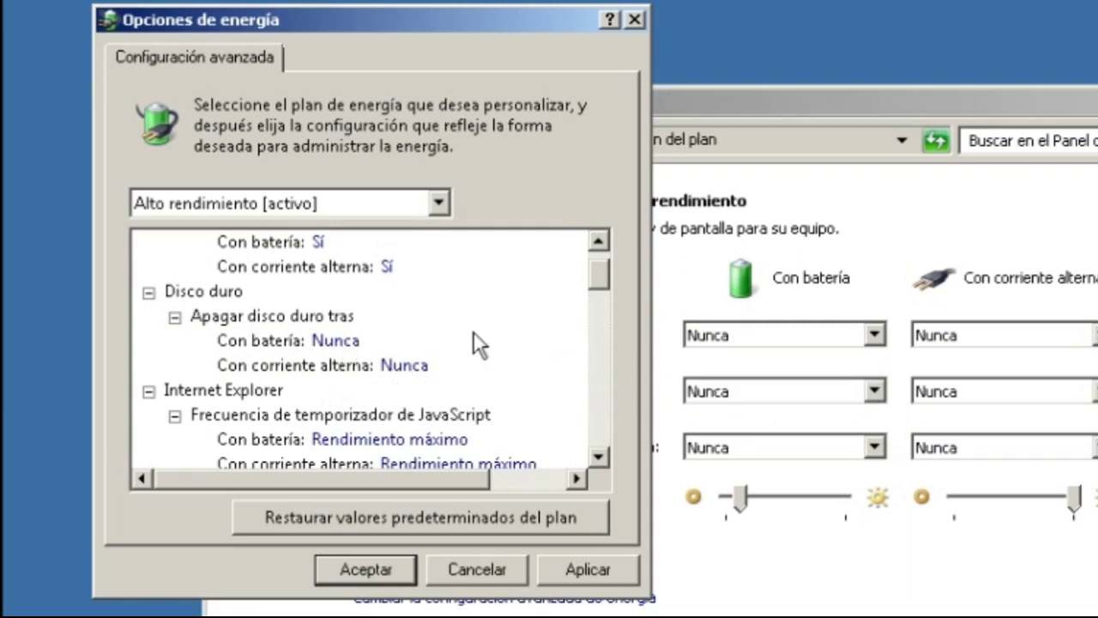
left_click_drag(600, 280, 598, 286)
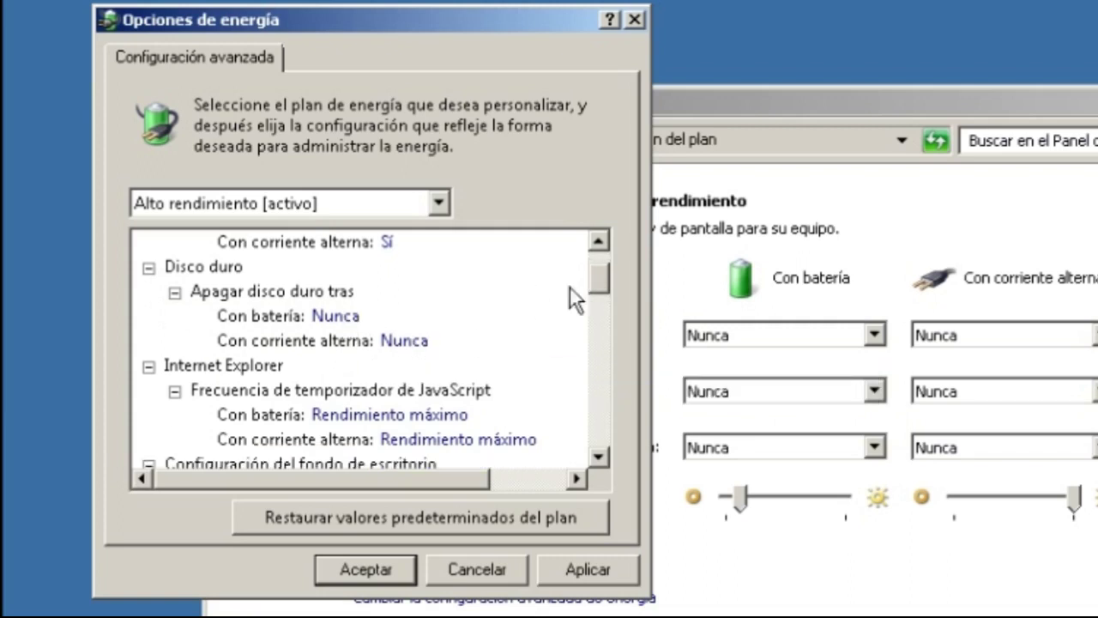
left_click(350, 316)
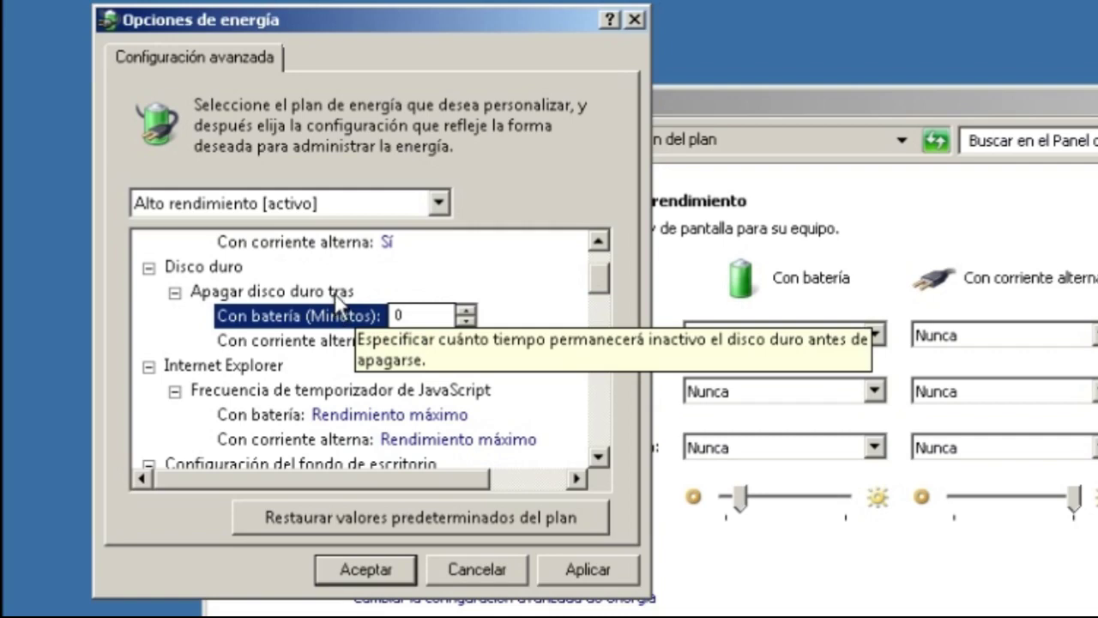
left_click(343, 292)
left_click_drag(597, 282, 598, 293)
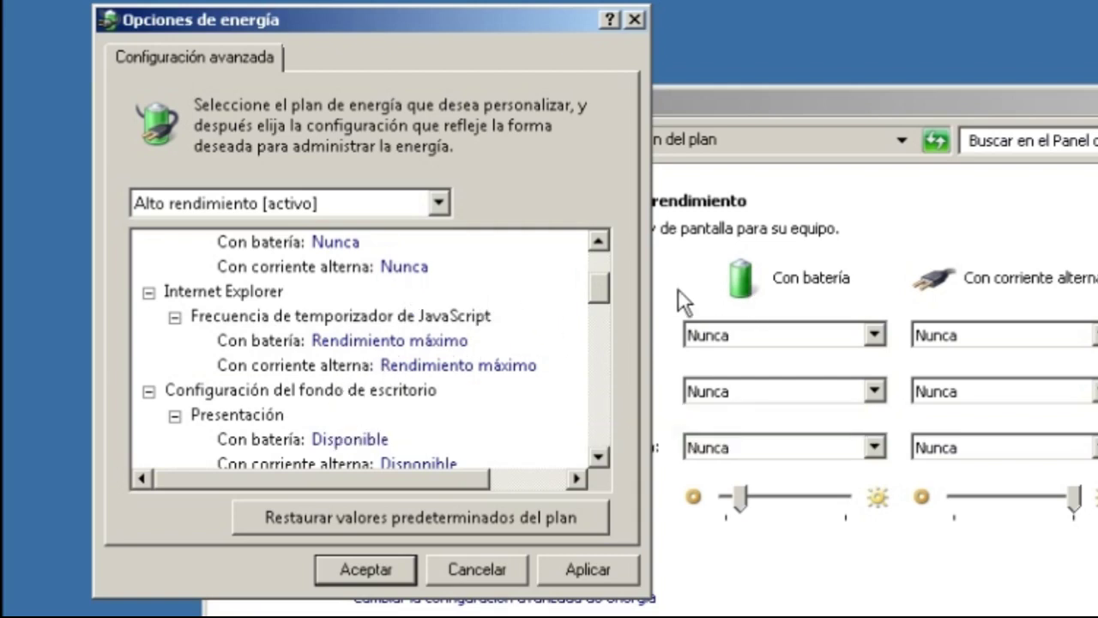
left_click_drag(598, 291, 601, 300)
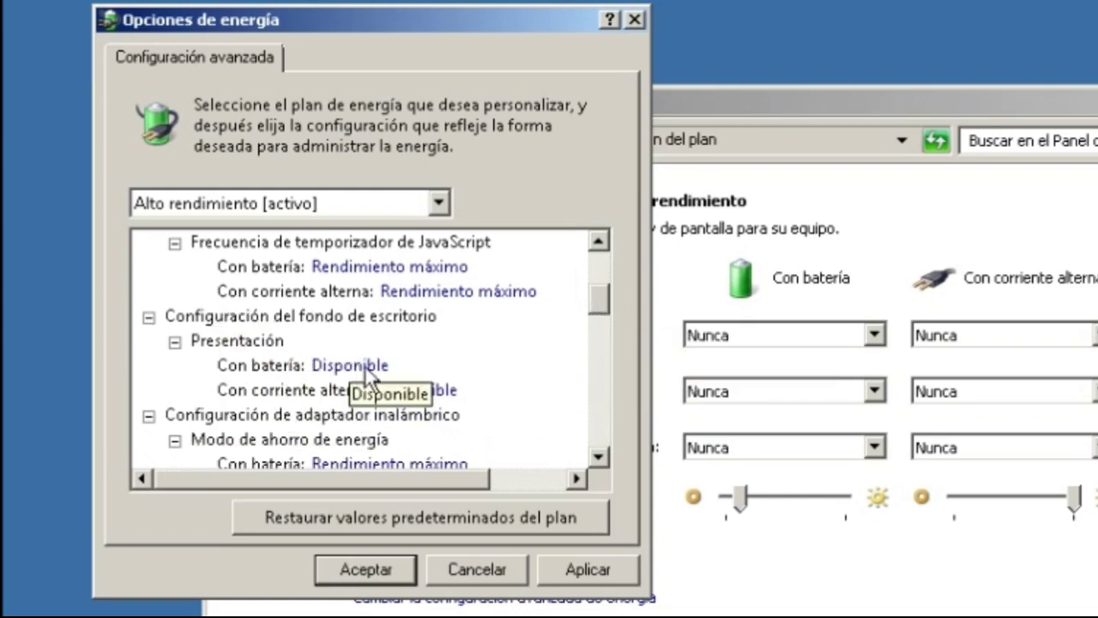
left_click_drag(606, 302, 607, 312)
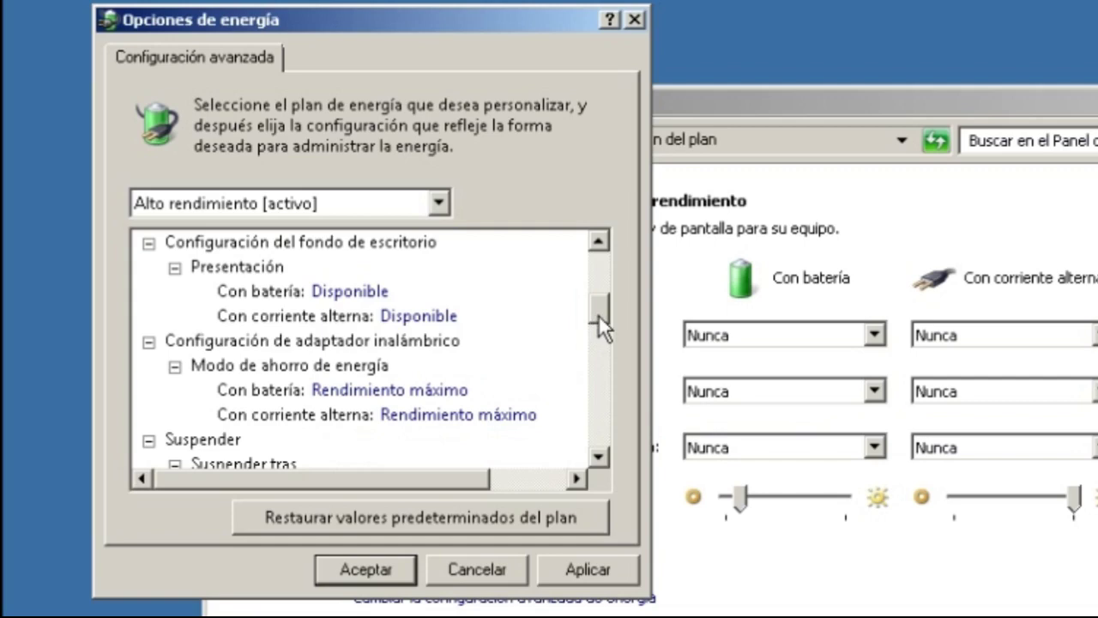
- Examine the Suspender timeouts, the wake timers and the USB selective suspend settings
left_click_drag(598, 314, 598, 335)
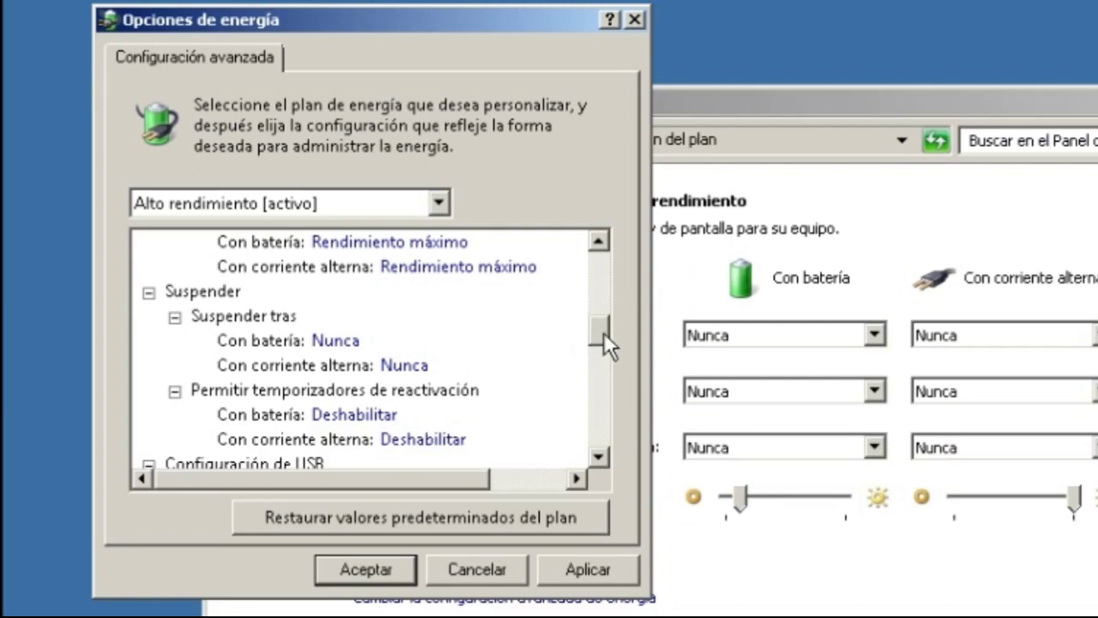
scroll(607, 332, "down", 1)
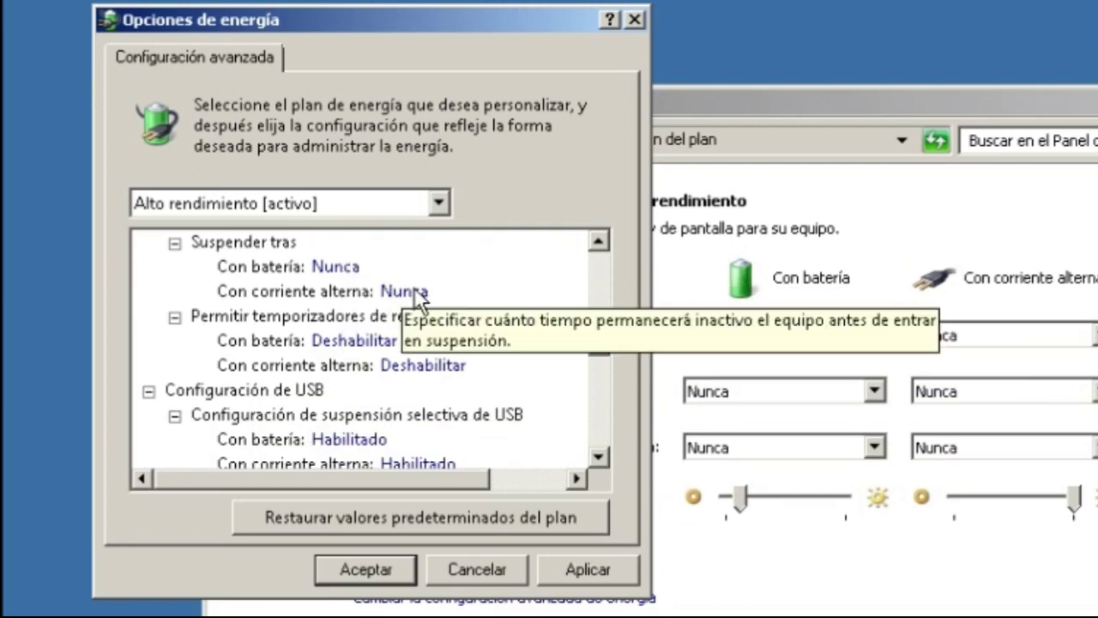
left_click(352, 272)
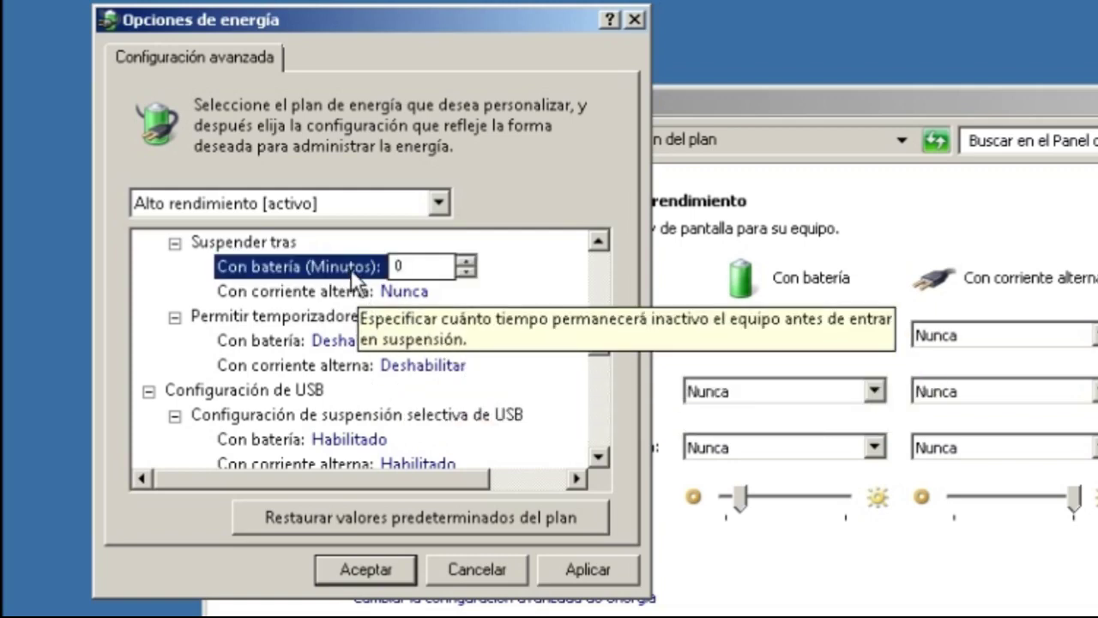
left_click(266, 244)
left_click_drag(604, 334, 604, 338)
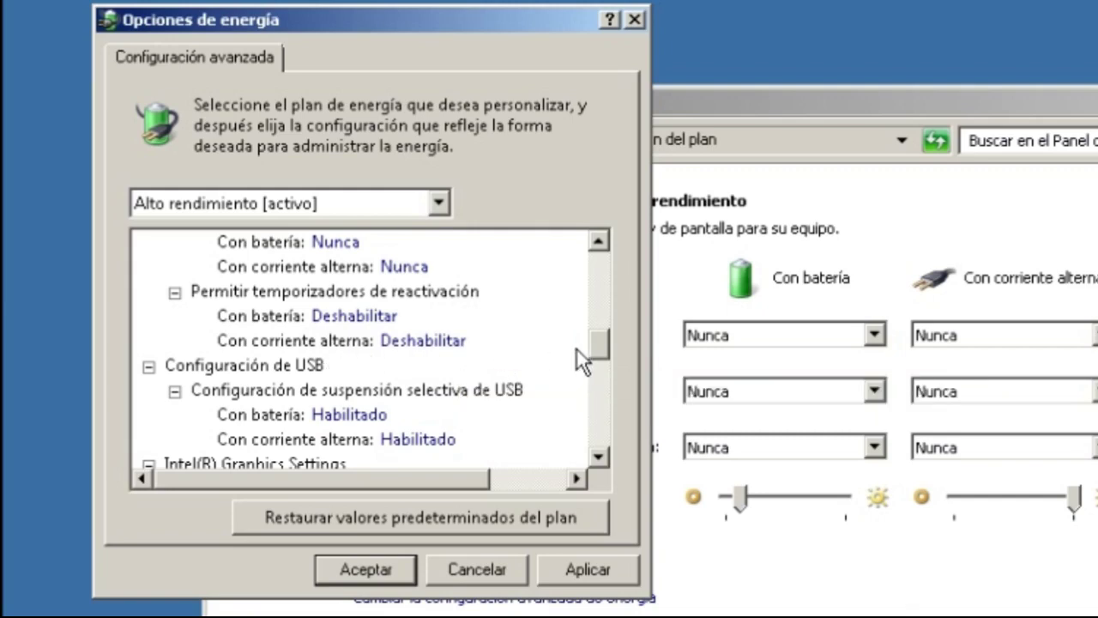
left_click_drag(597, 348, 593, 358)
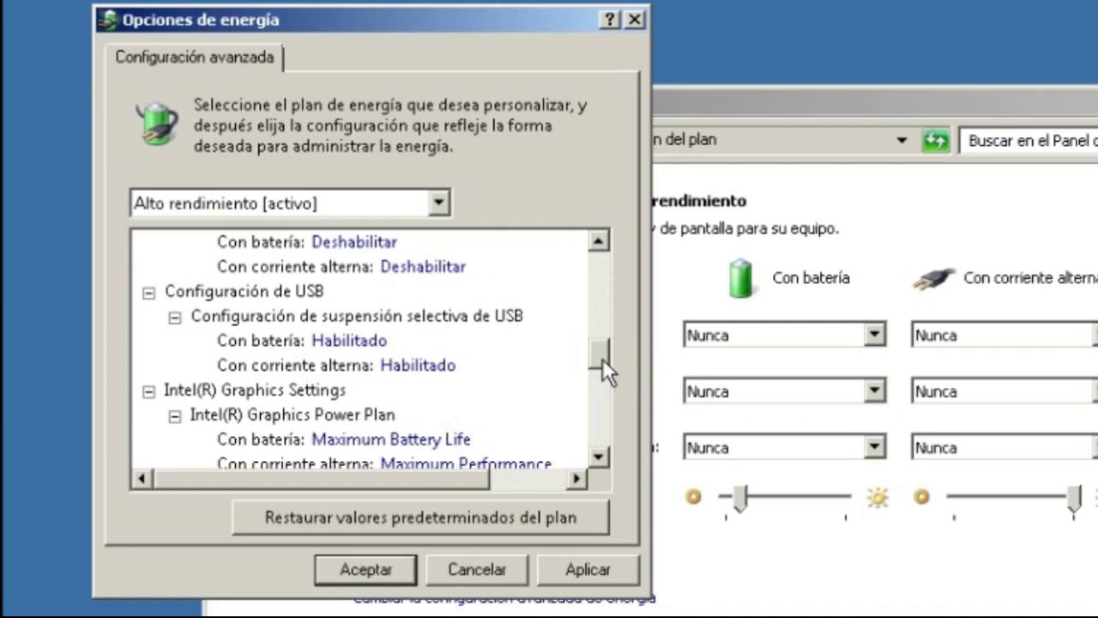
- Check the Intel(R) Graphics Power Plan options for battery and mains power without changing them
left_click_drag(602, 365, 601, 375)
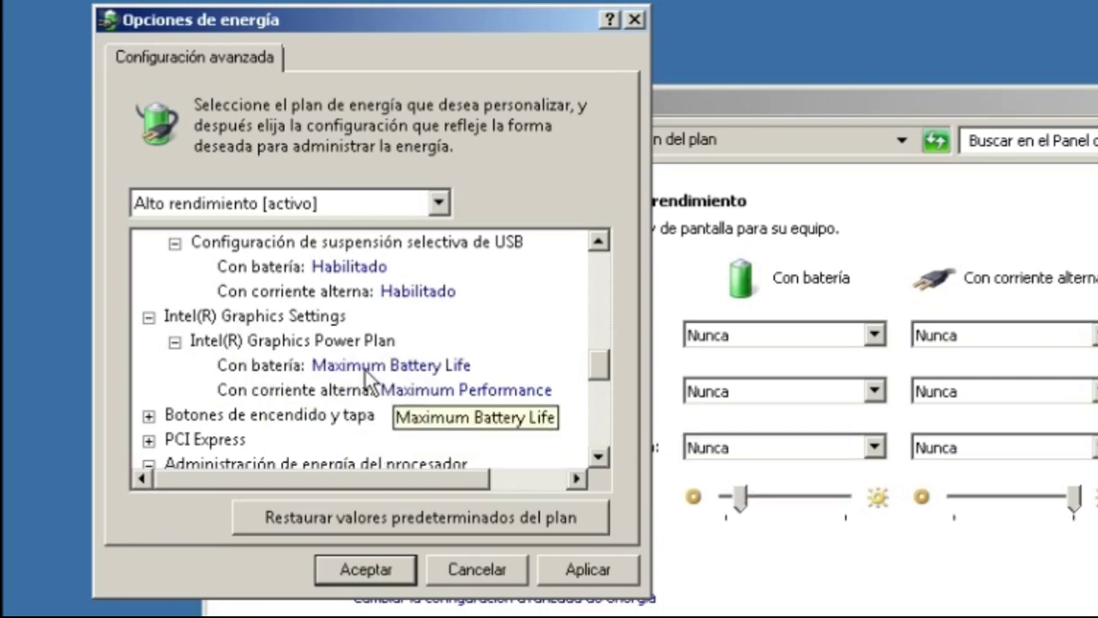
left_click(365, 369)
left_click(496, 369)
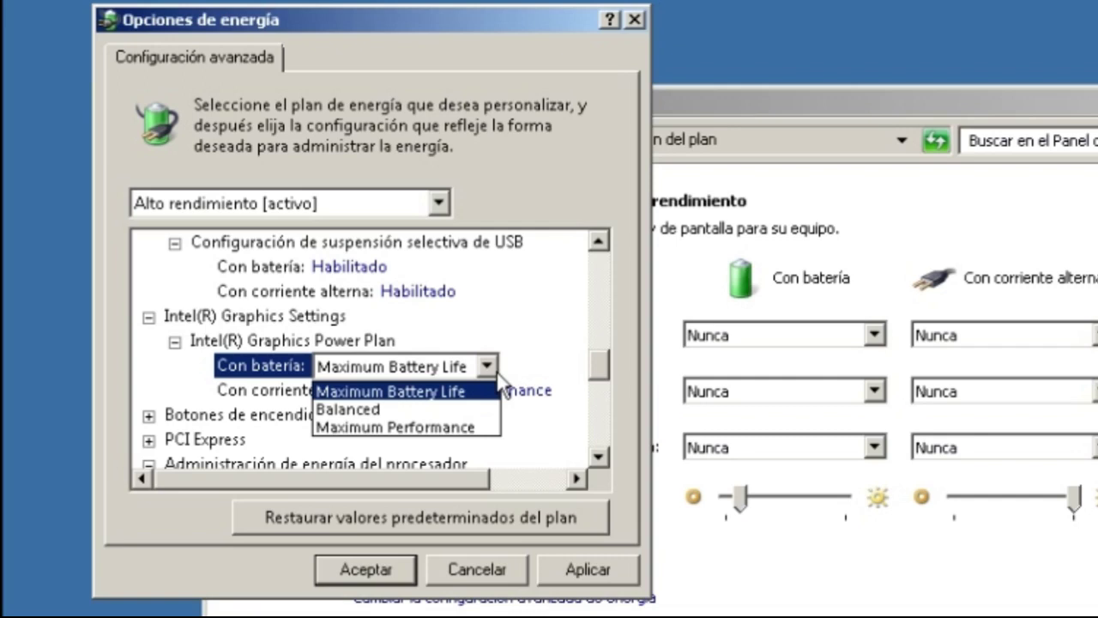
left_click(499, 375)
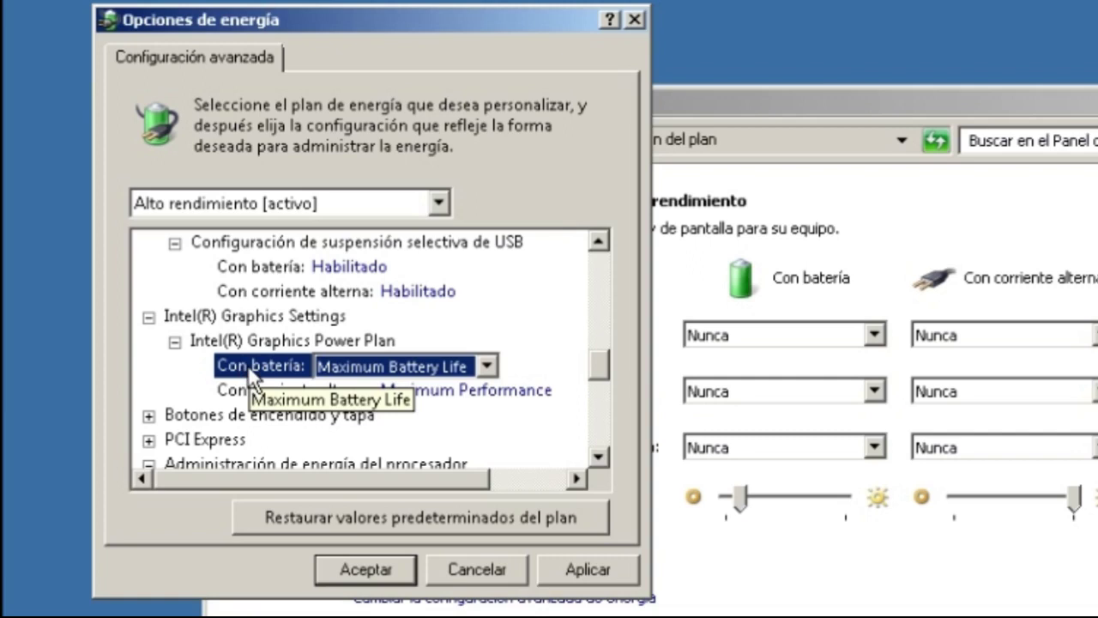
left_click(369, 393)
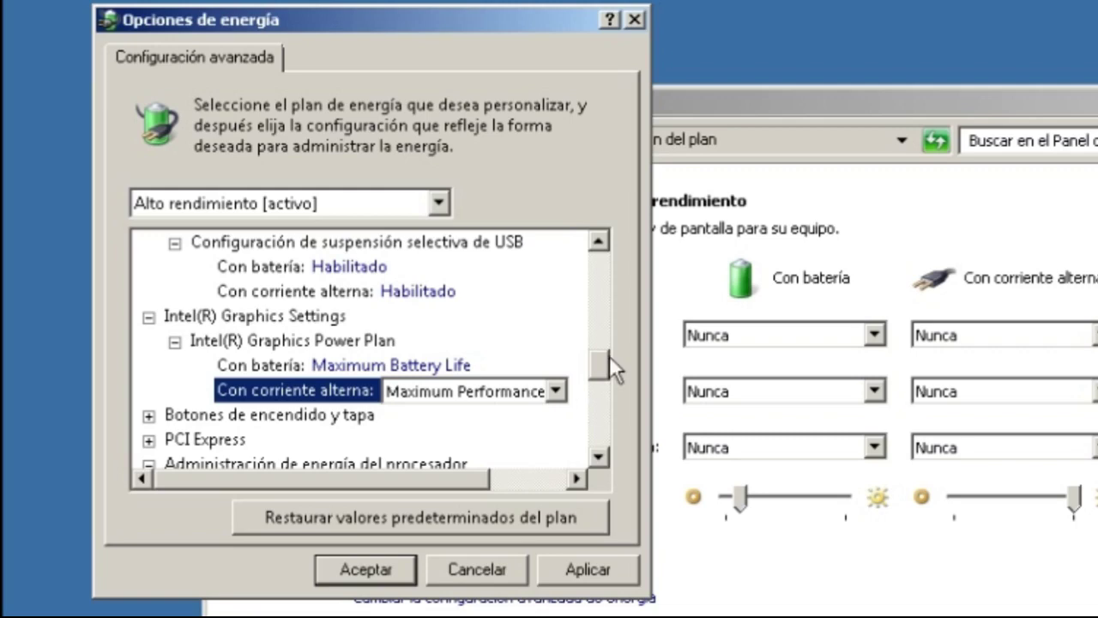
left_click_drag(597, 366, 597, 373)
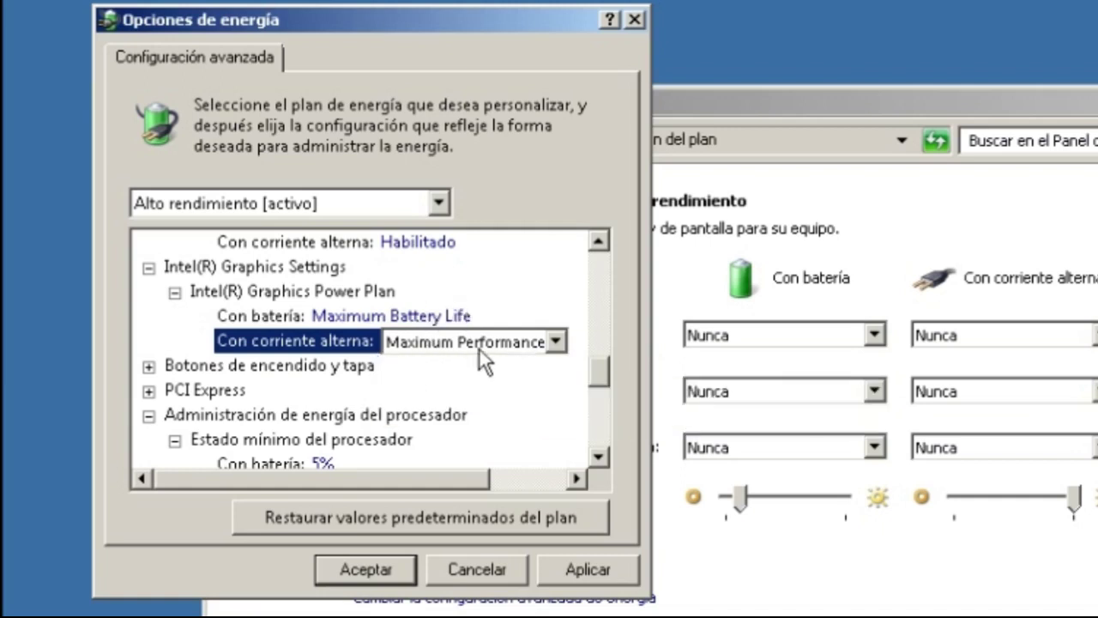
left_click(557, 343)
left_click(574, 388)
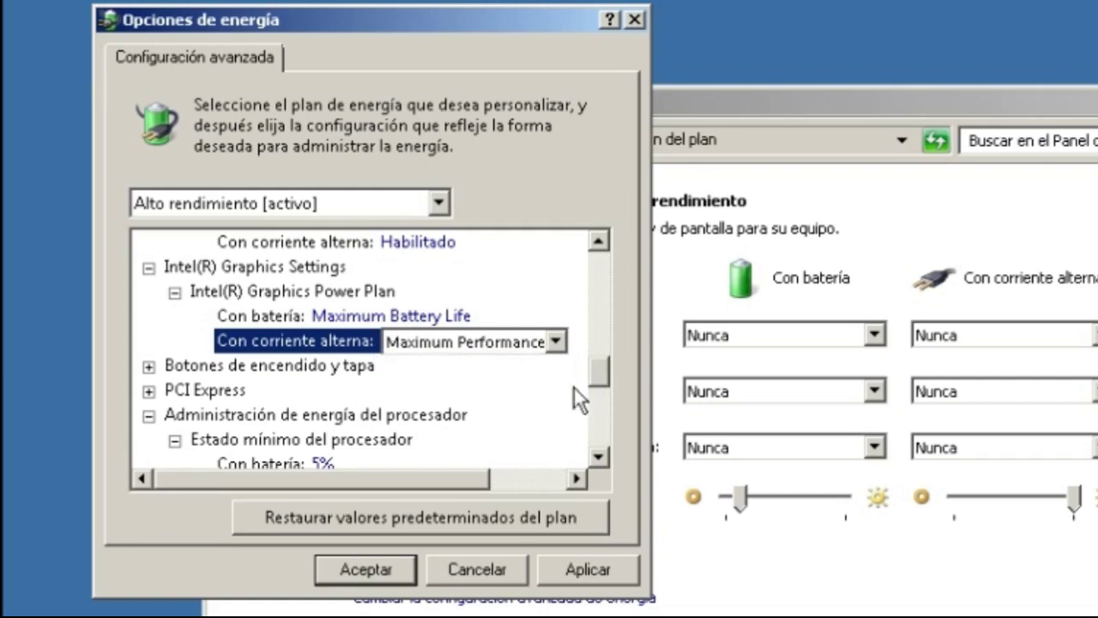
left_click(360, 364)
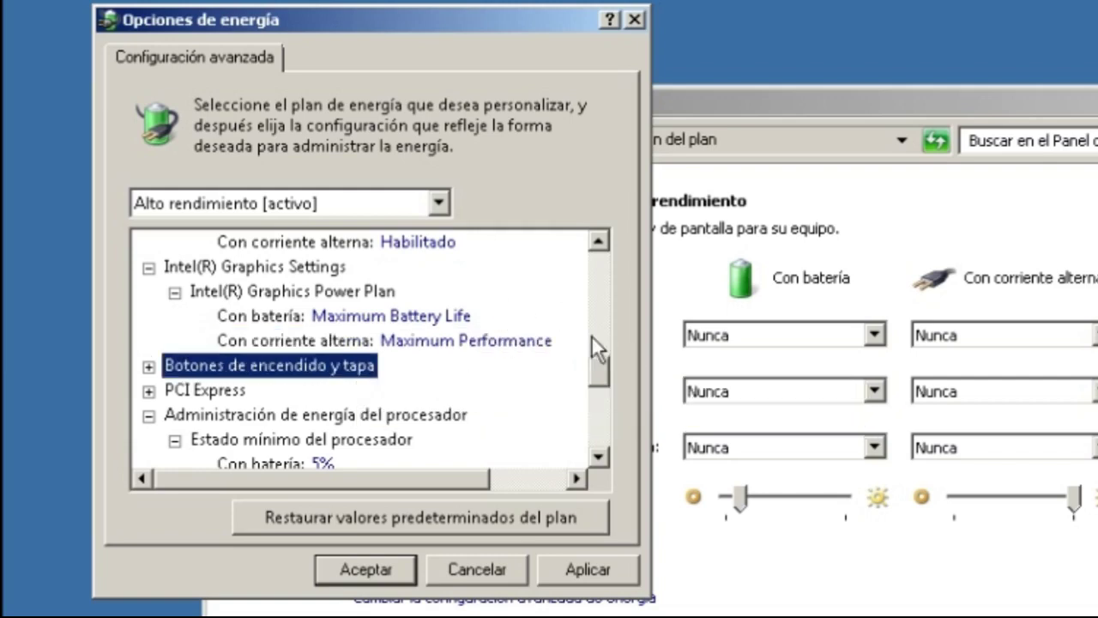
- Examine the minimum state, cooling policy and maximum state settings under Administración de energía del procesador
left_click_drag(600, 378, 600, 388)
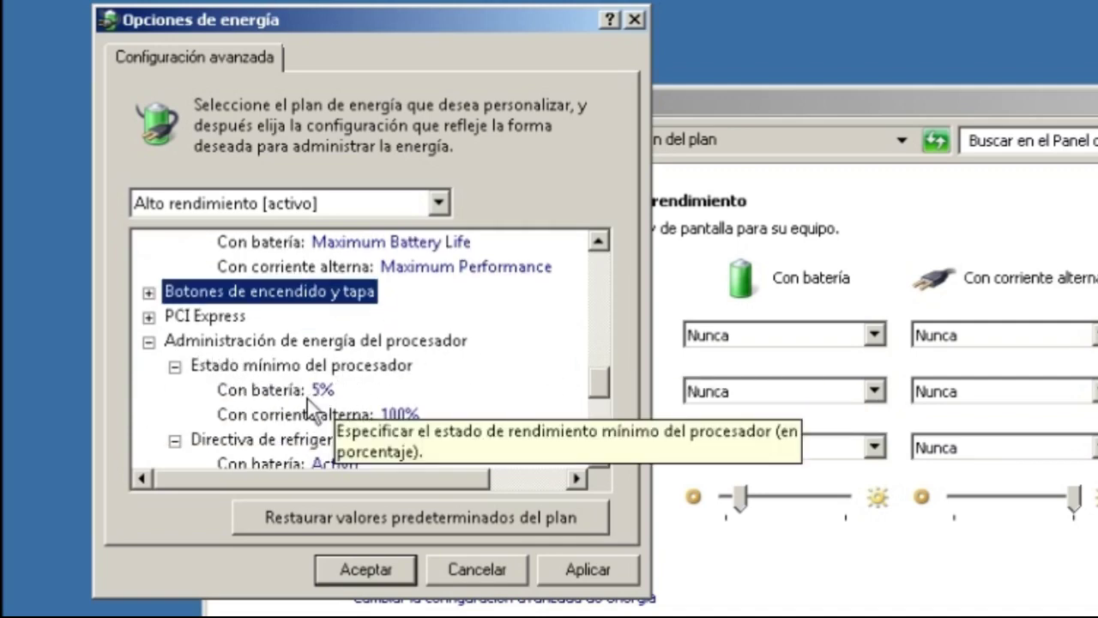
left_click_drag(597, 375, 599, 393)
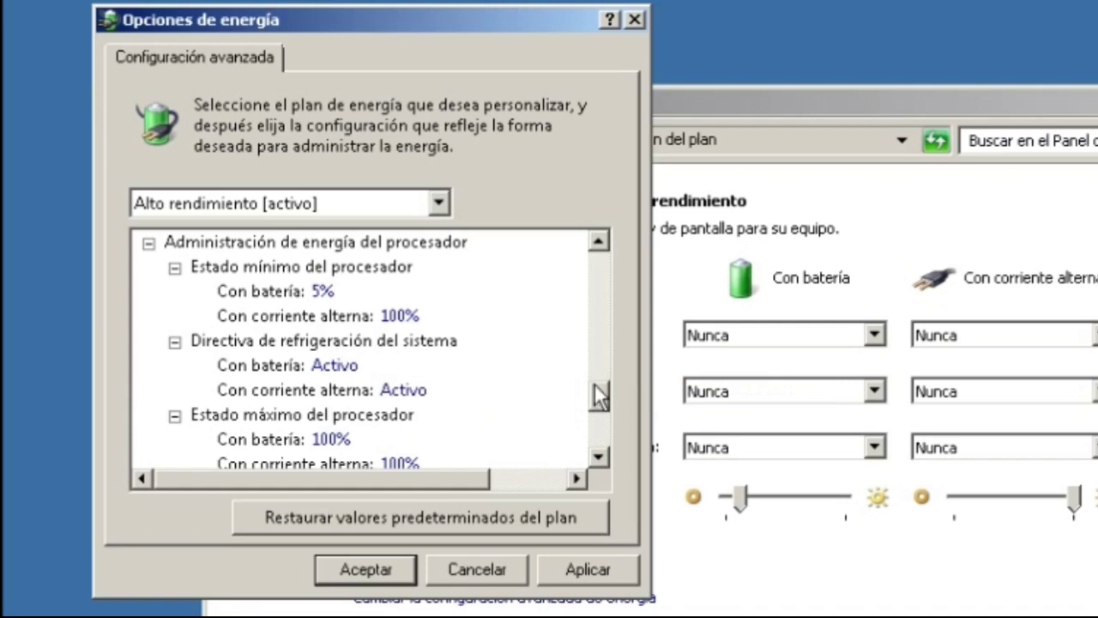
left_click_drag(603, 399, 600, 405)
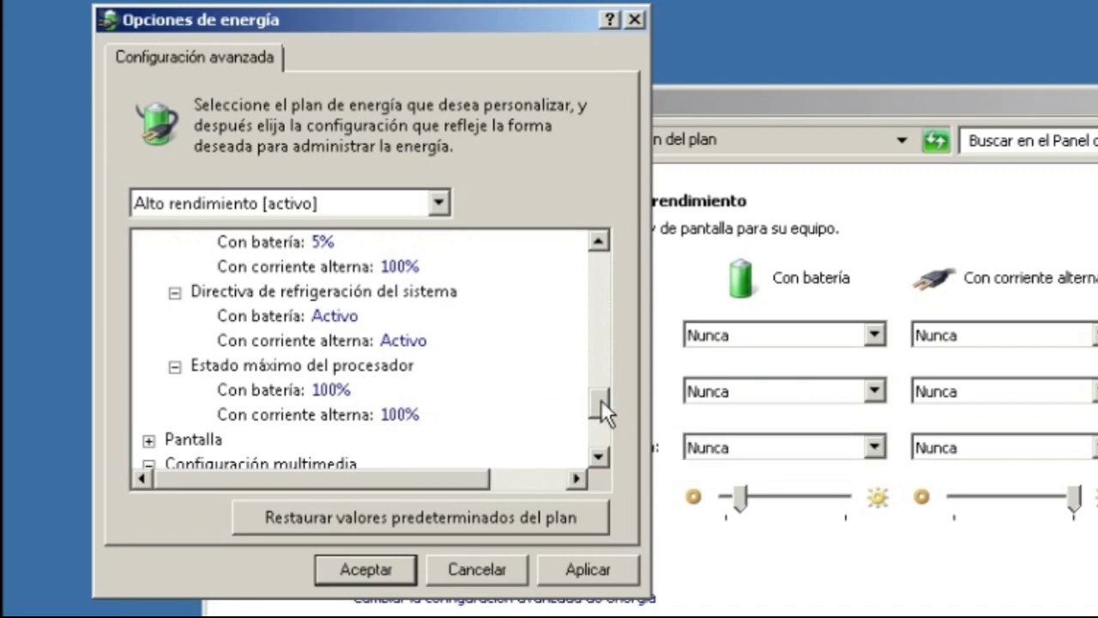
scroll(600, 399, "down", 2)
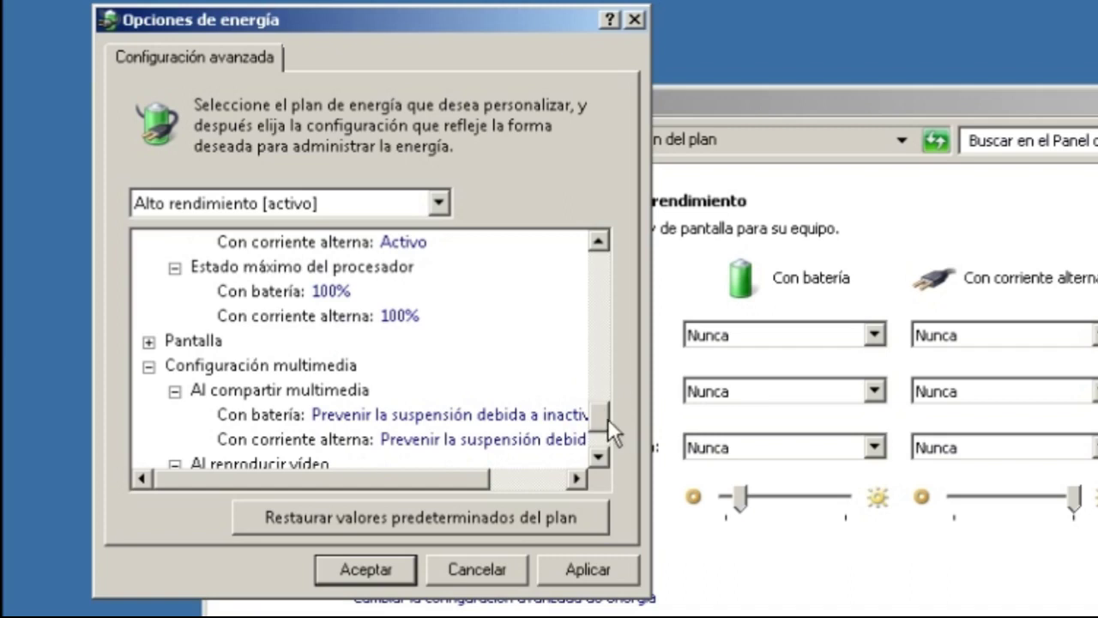
- Examine the Configuración multimedia sharing and video playback settings, checking the mains-power video options without changing them
scroll(602, 414, "down", 1)
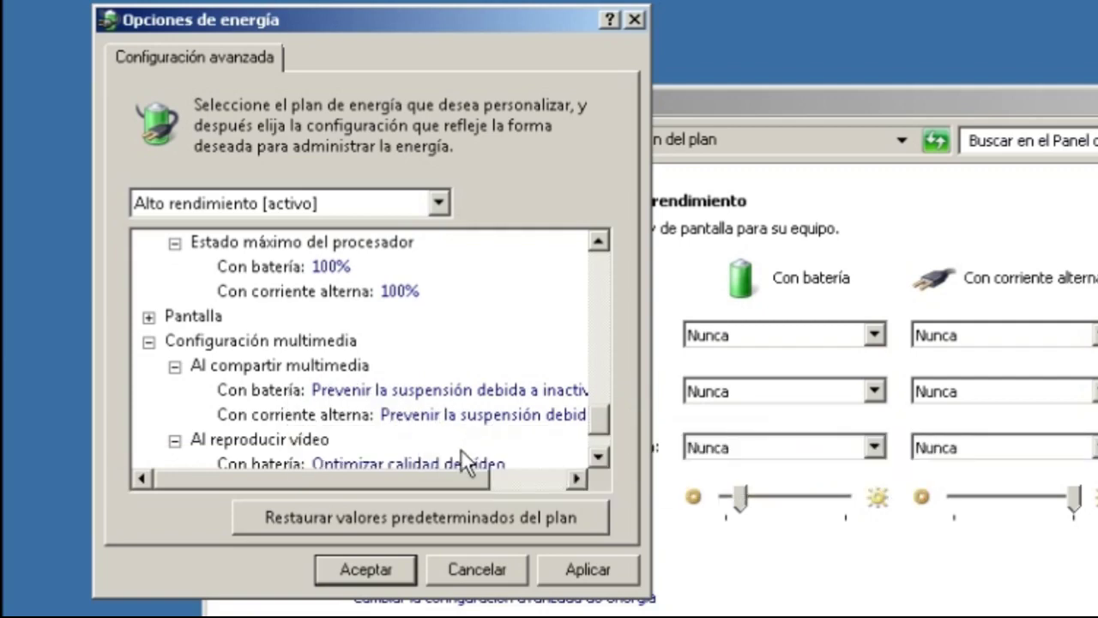
left_click_drag(428, 484, 407, 492)
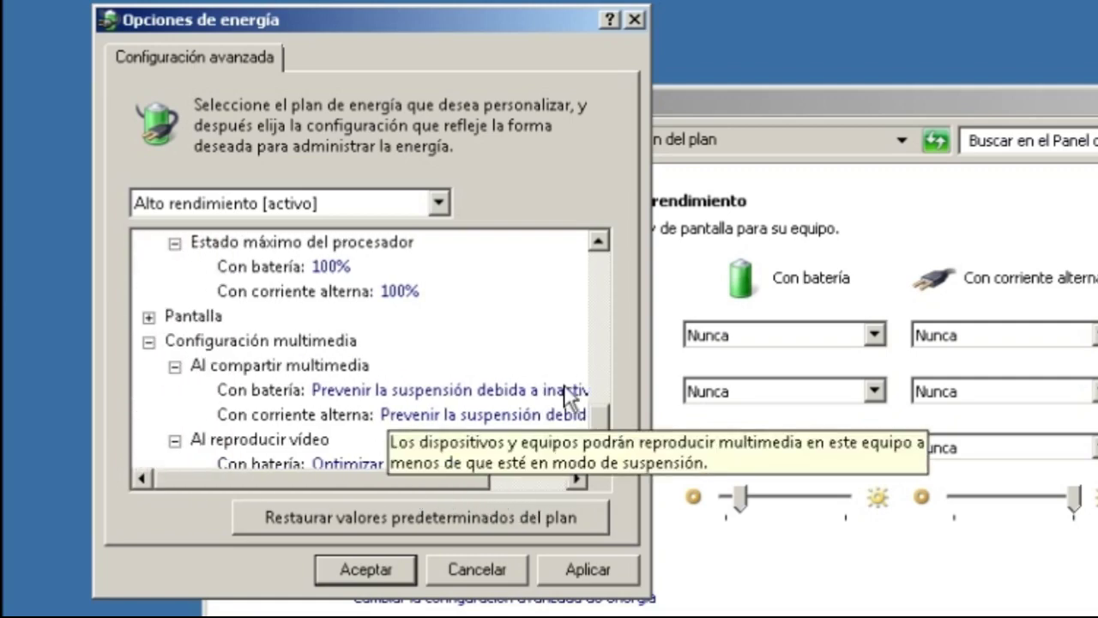
left_click_drag(604, 420, 600, 437)
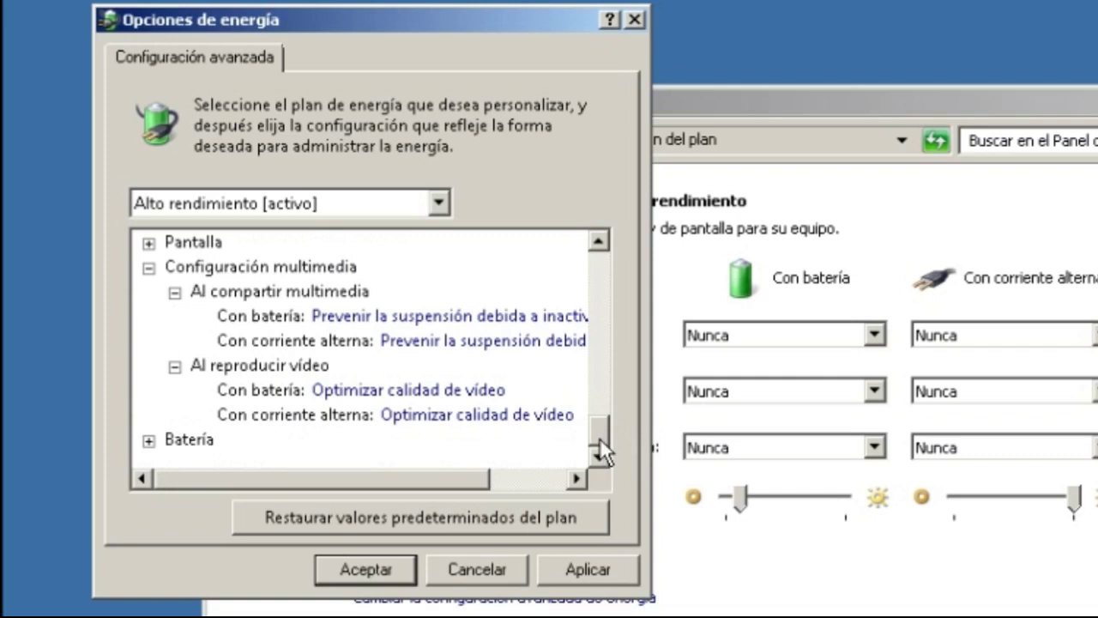
left_click(532, 416)
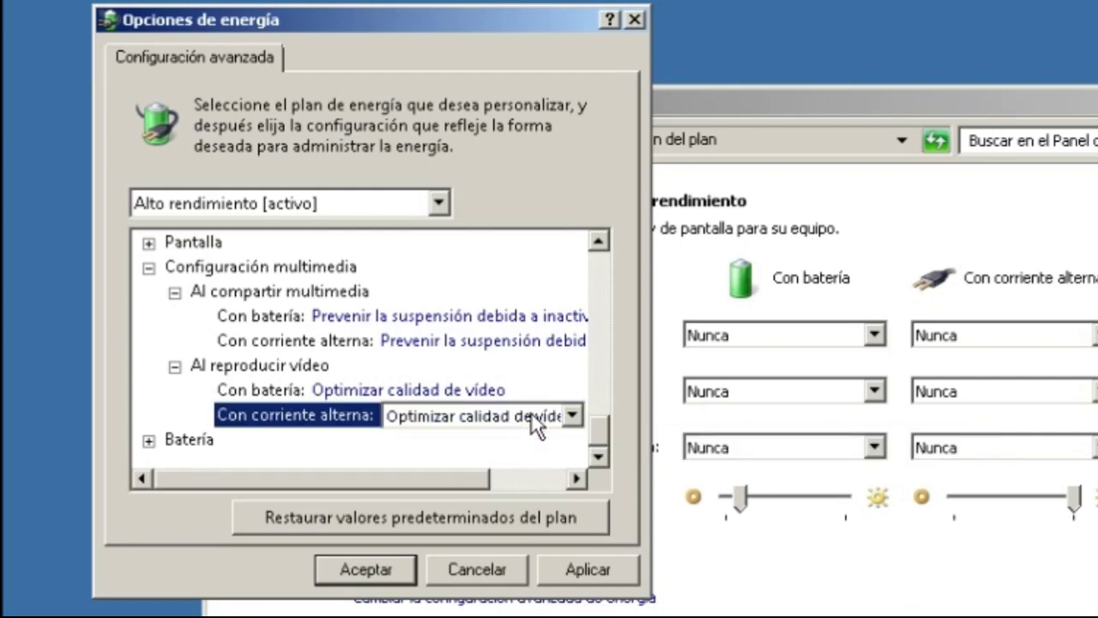
left_click(571, 416)
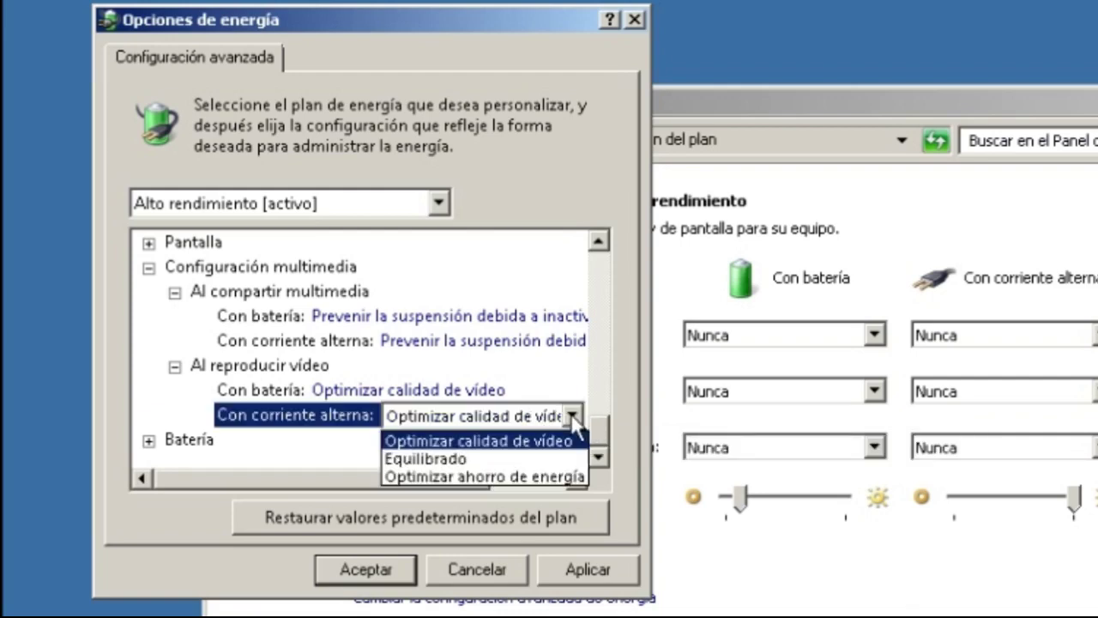
left_click(572, 416)
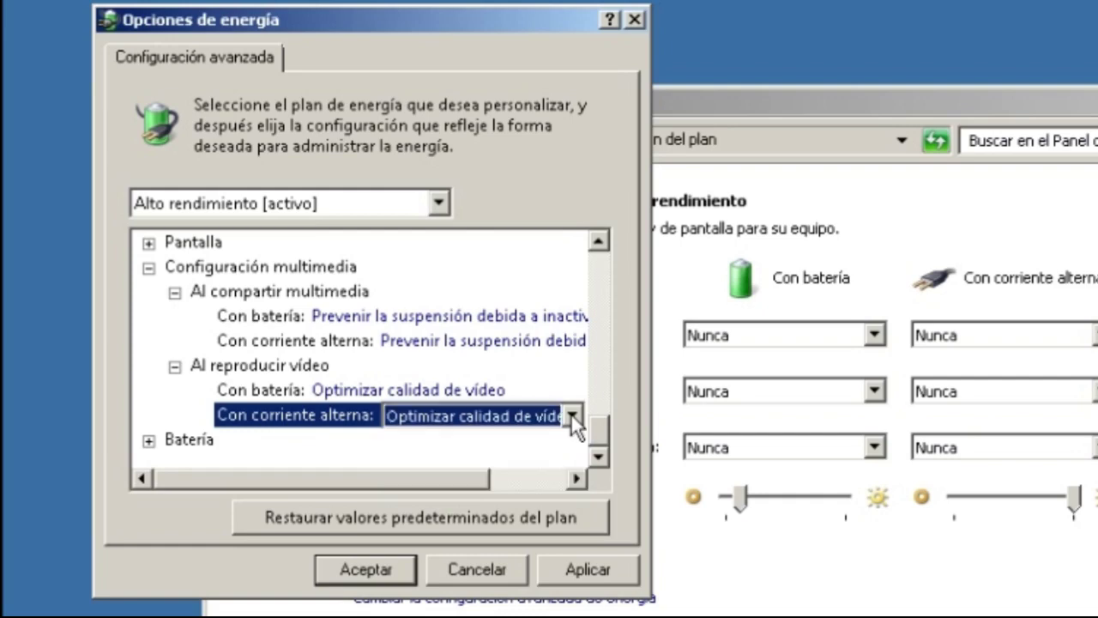
scroll(605, 399, "up", 3)
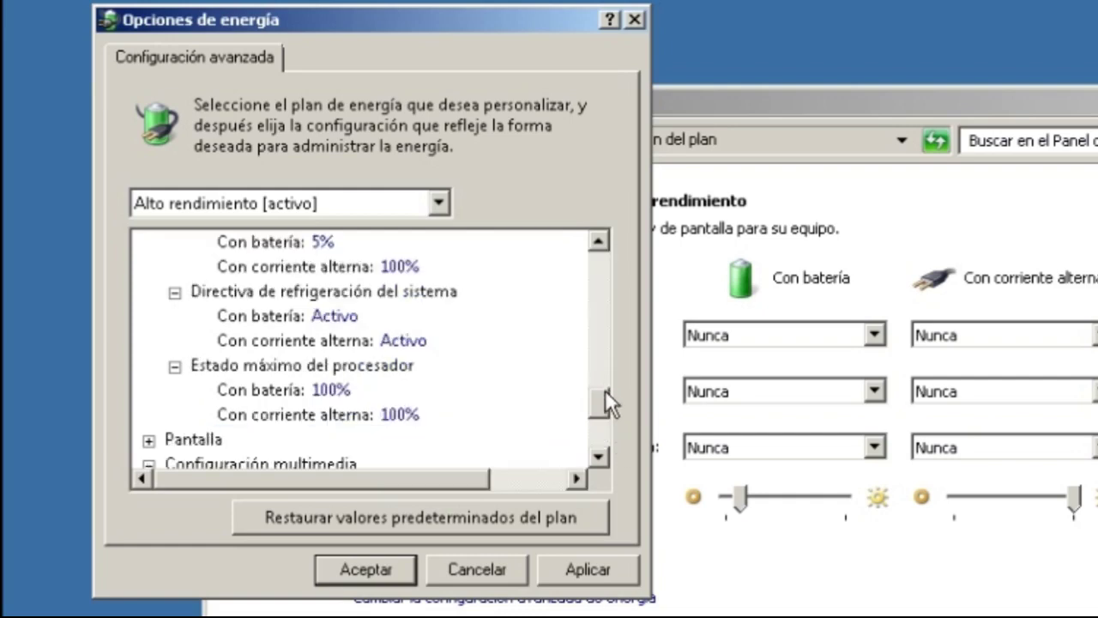
scroll(608, 412, "down", 3)
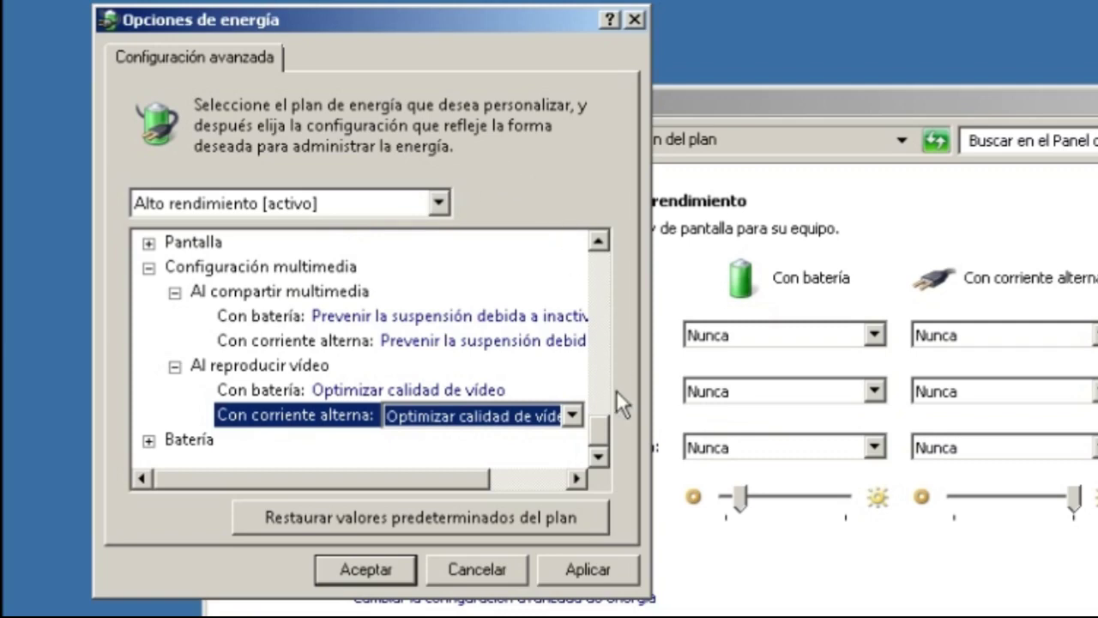
left_click(283, 369)
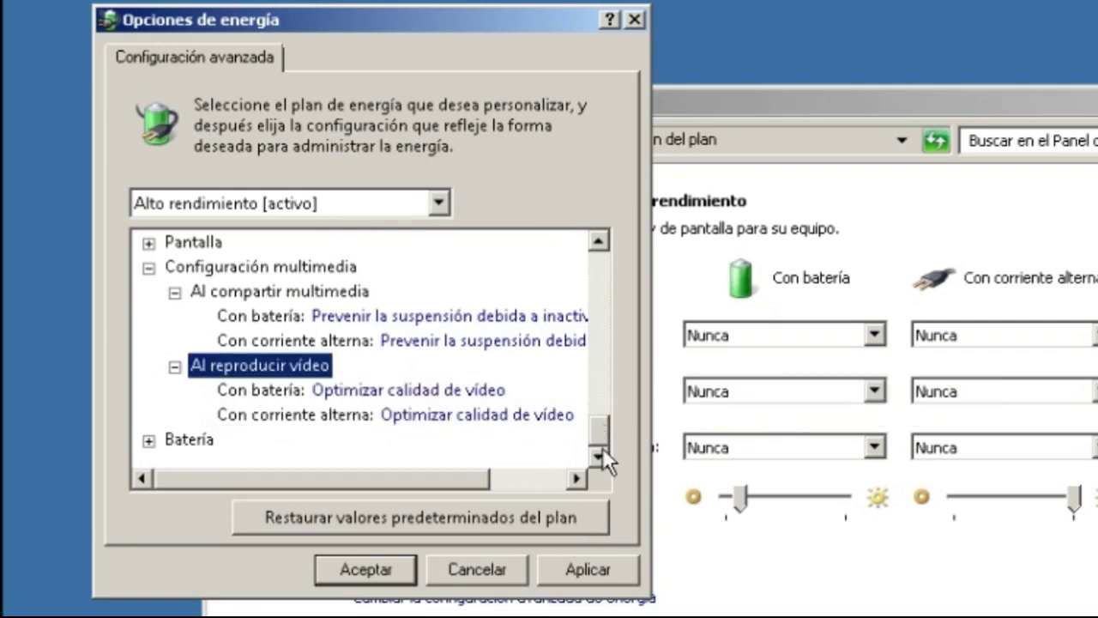
- Apply and accept the advanced settings of the Alto rendimiento plan, and close the plan-editing window
left_click(618, 560)
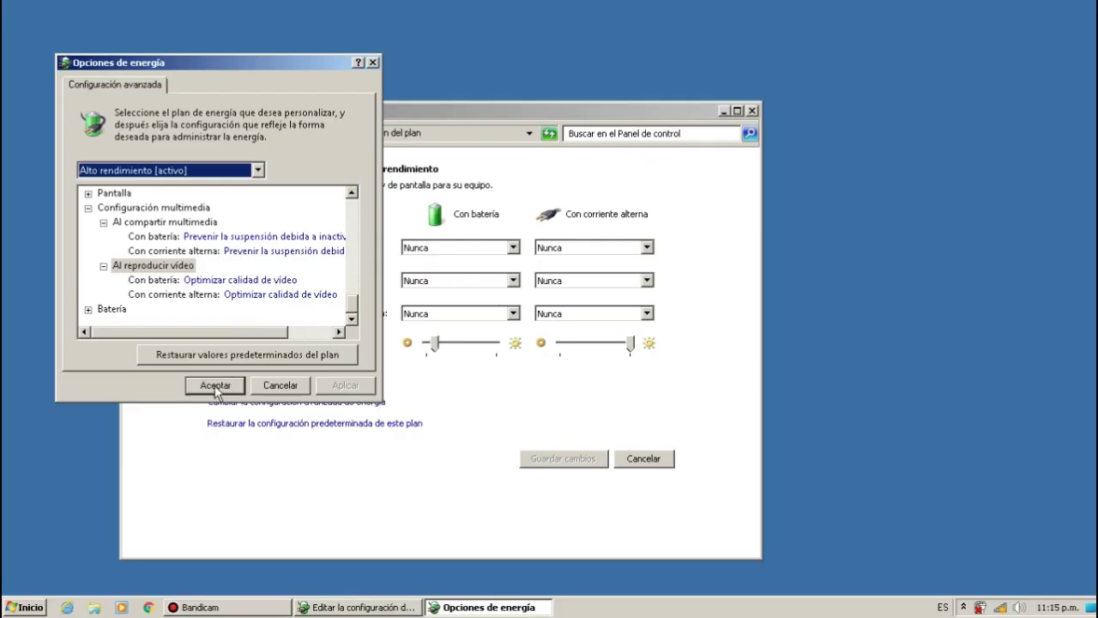
left_click(215, 385)
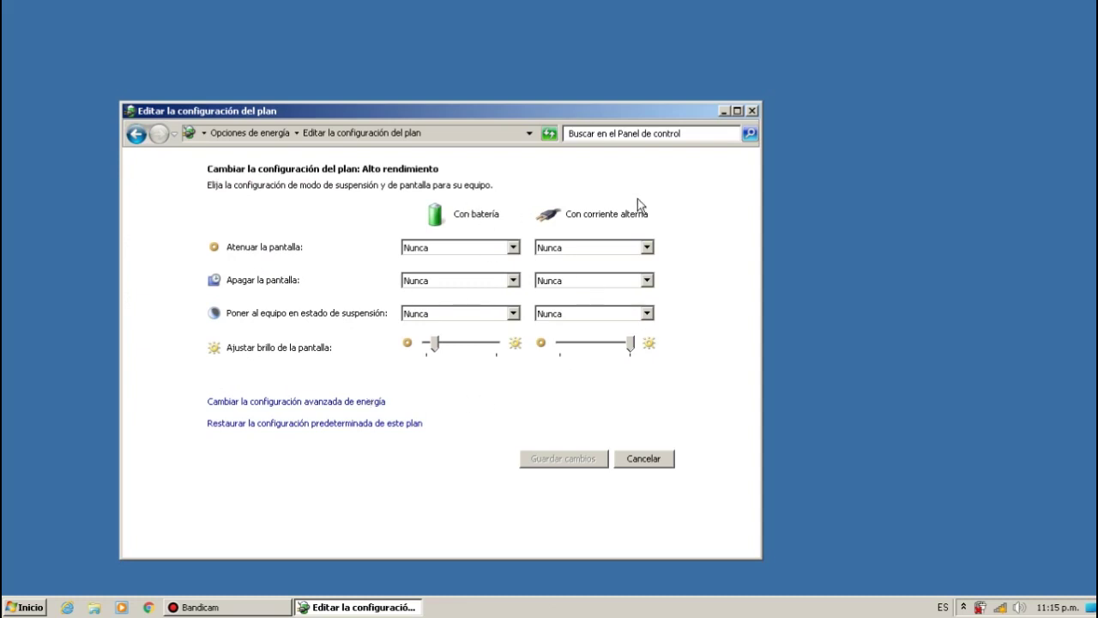
left_click(751, 112)
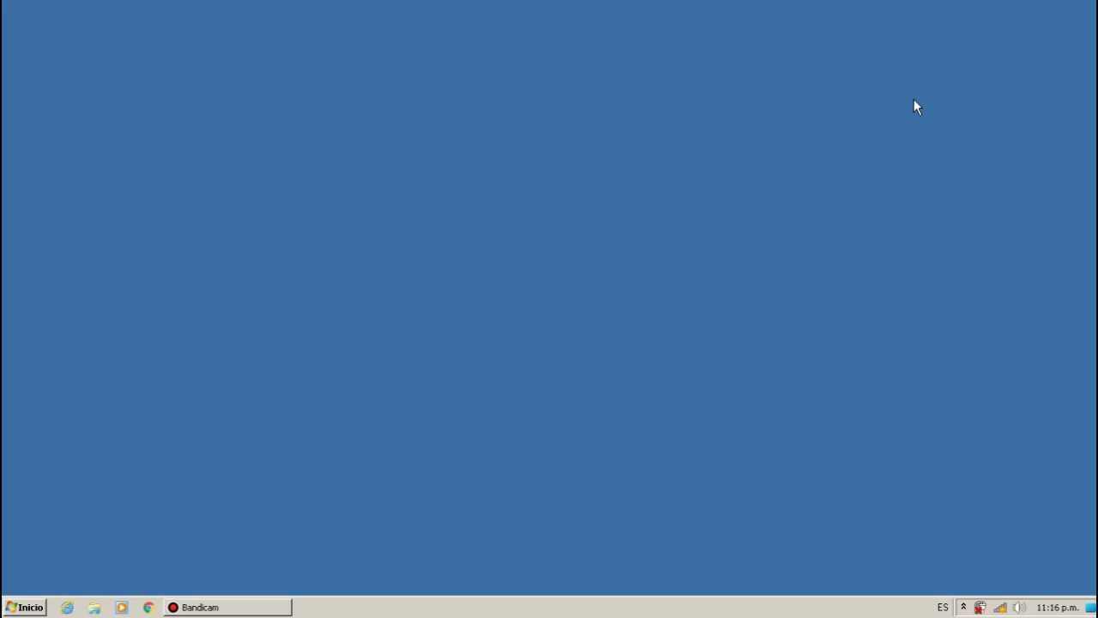
- Open the account's temporary files folder by running %temp%, demonstrate selecting its contents, and close the folder
key("super+r")
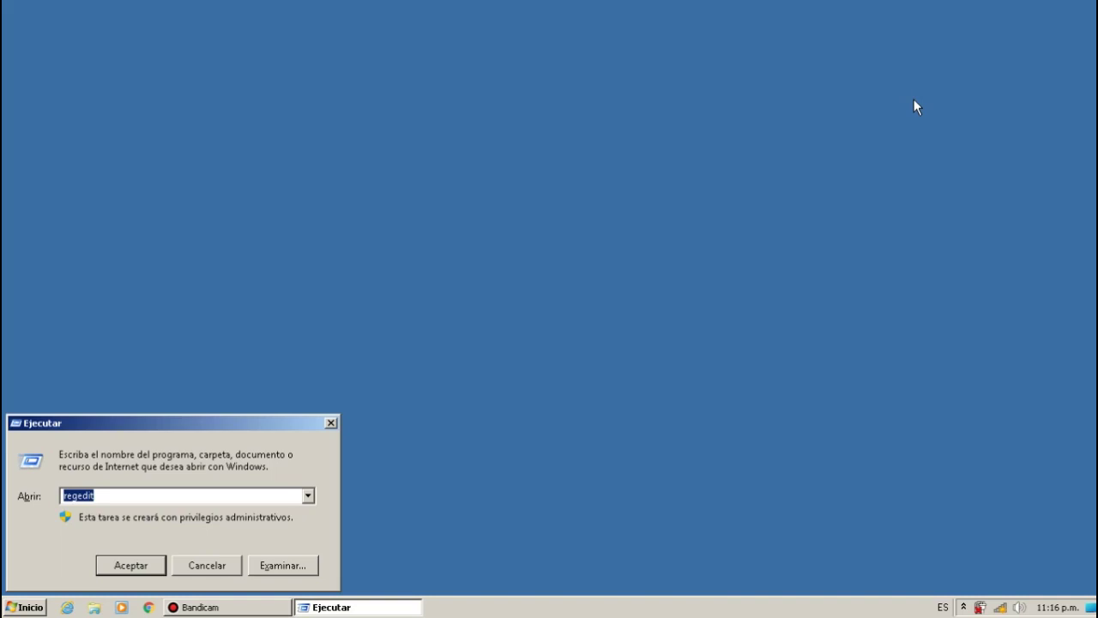
left_click(222, 567)
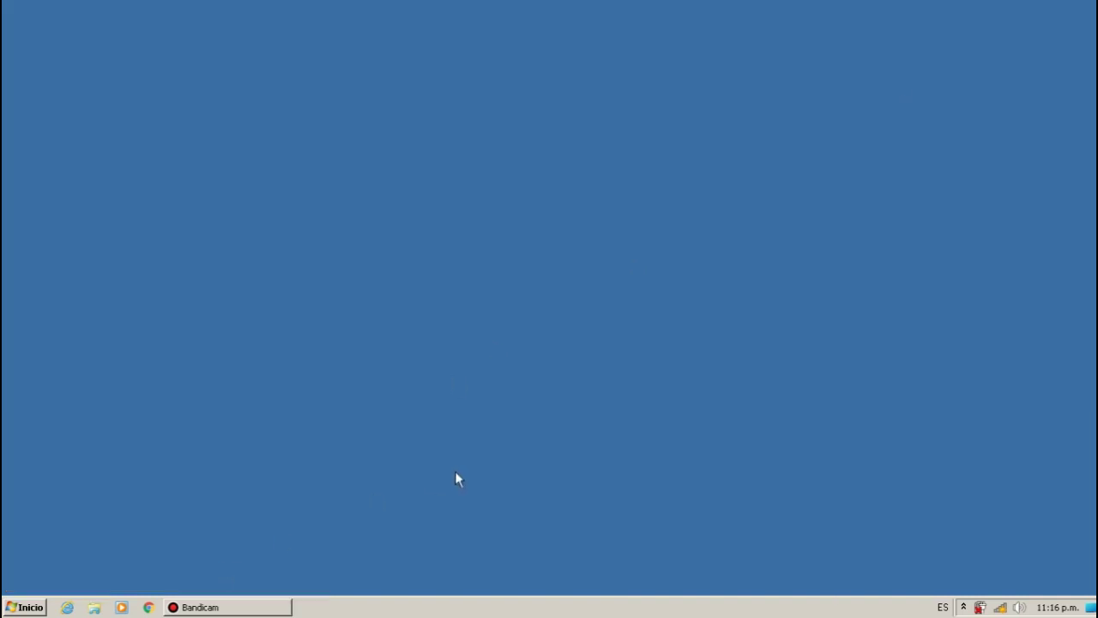
key("super+r")
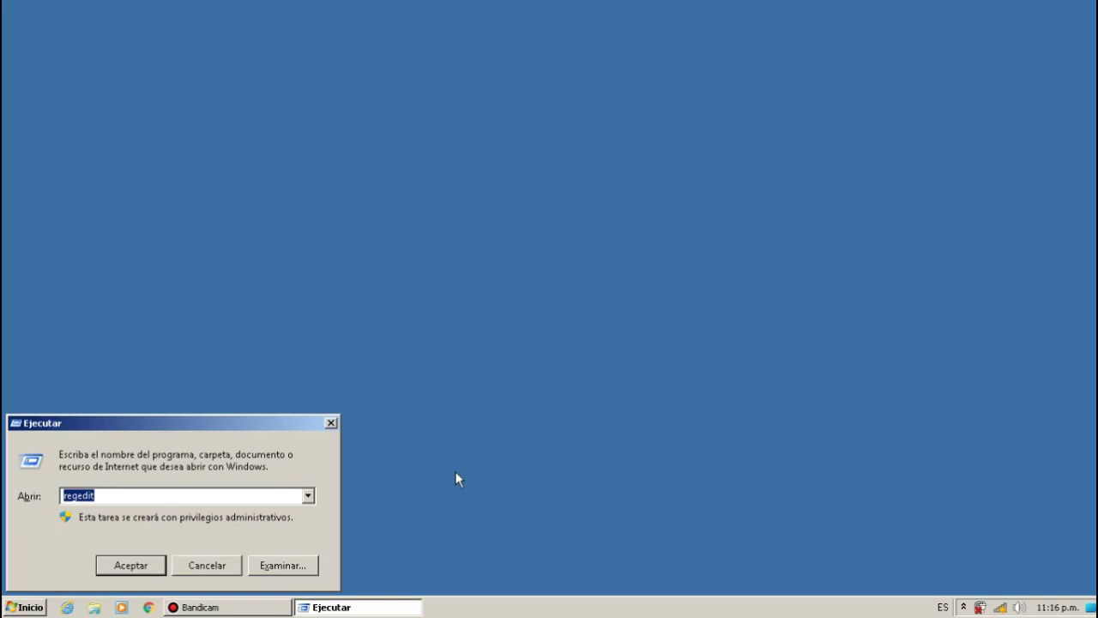
type("%")
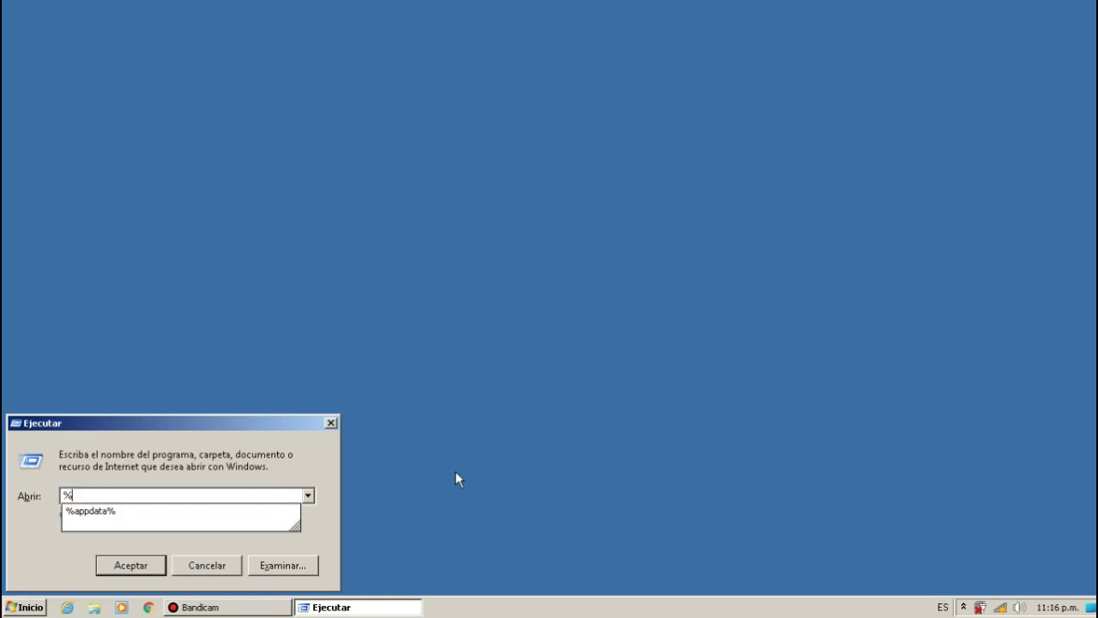
type("temp%")
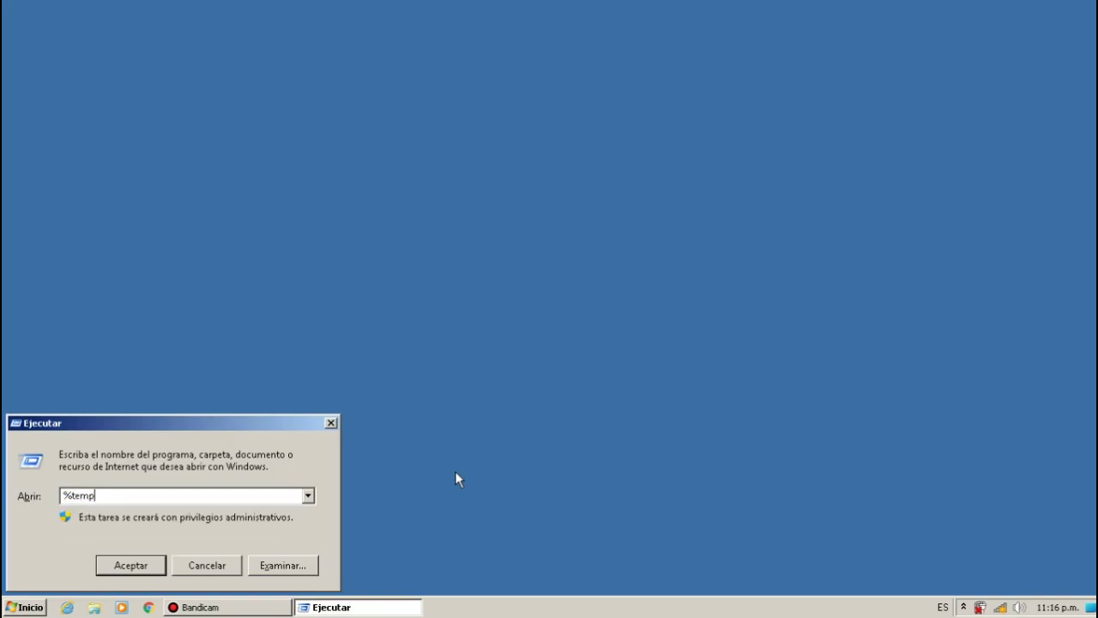
key("Return")
left_click_drag(511, 396, 522, 172)
left_click(568, 341)
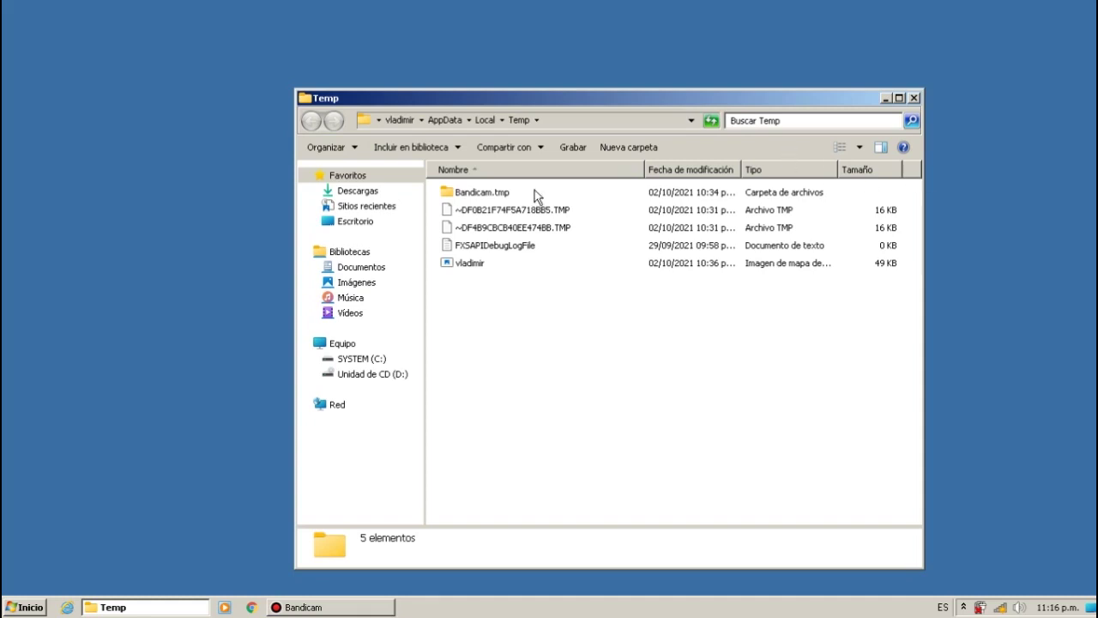
left_click(914, 98)
- Open the Windows temporary folder by running temp, select both TMP files, and close the folder without deleting them
key("super+r")
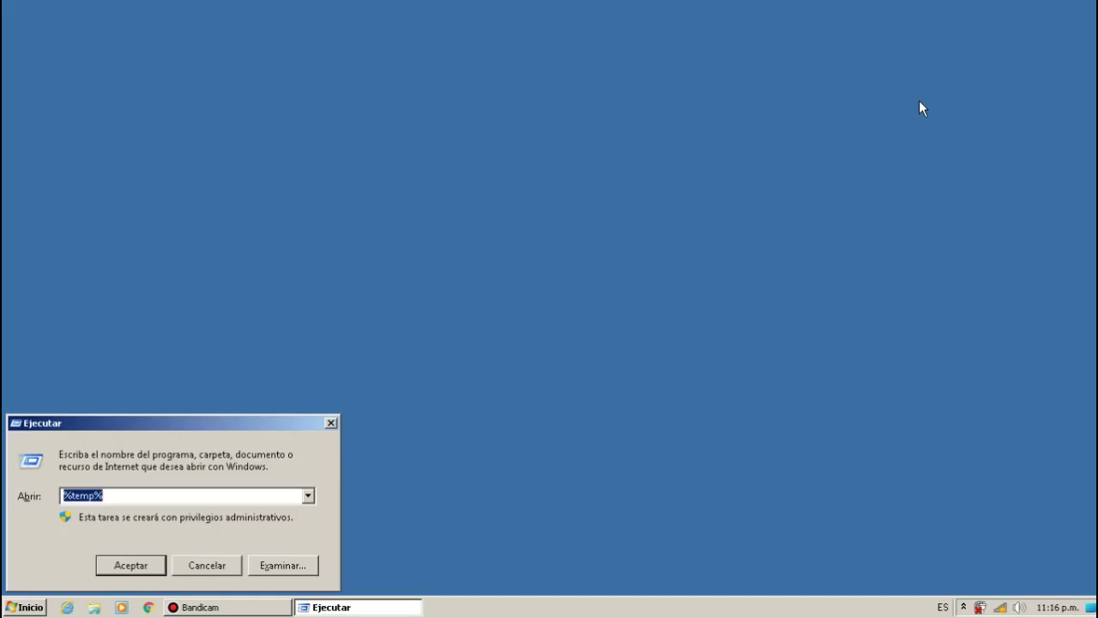
type("temp")
key("Return")
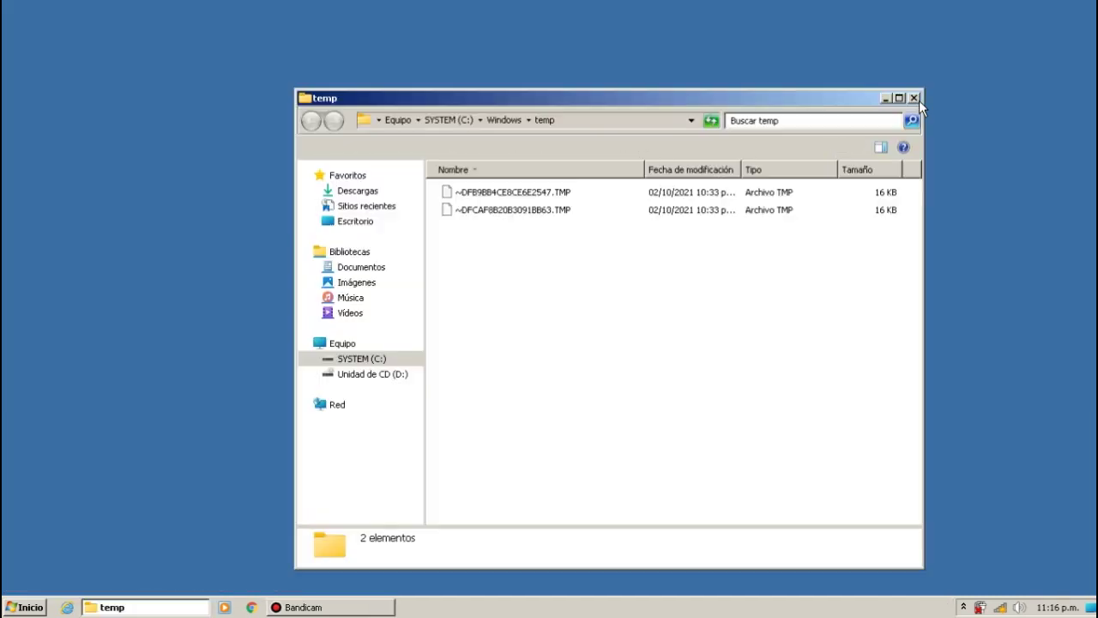
left_click_drag(803, 283, 811, 180)
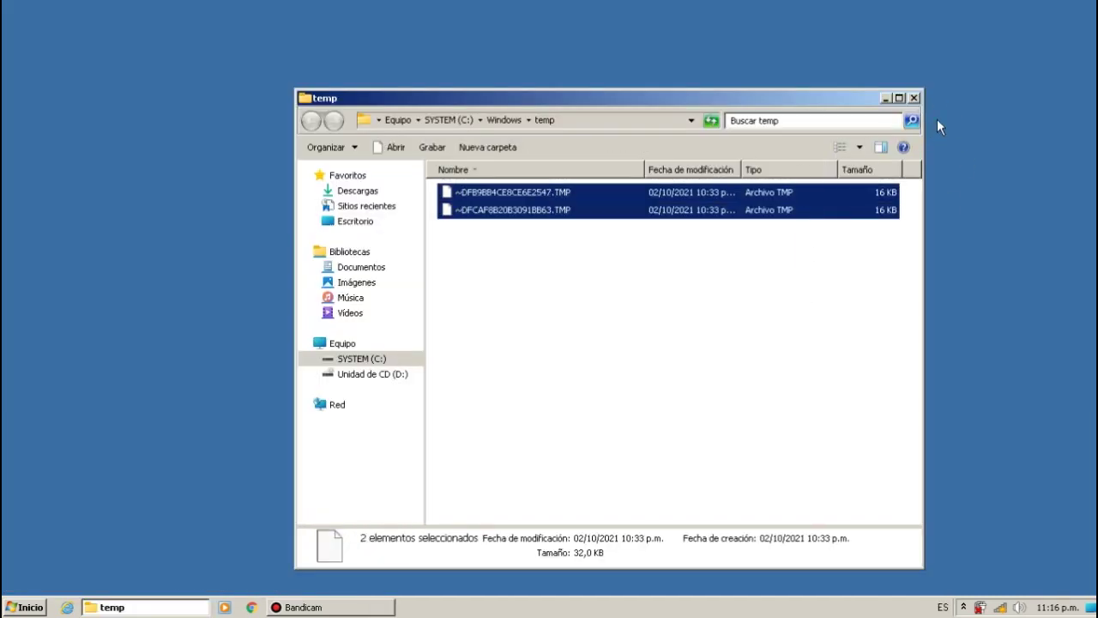
left_click(915, 98)
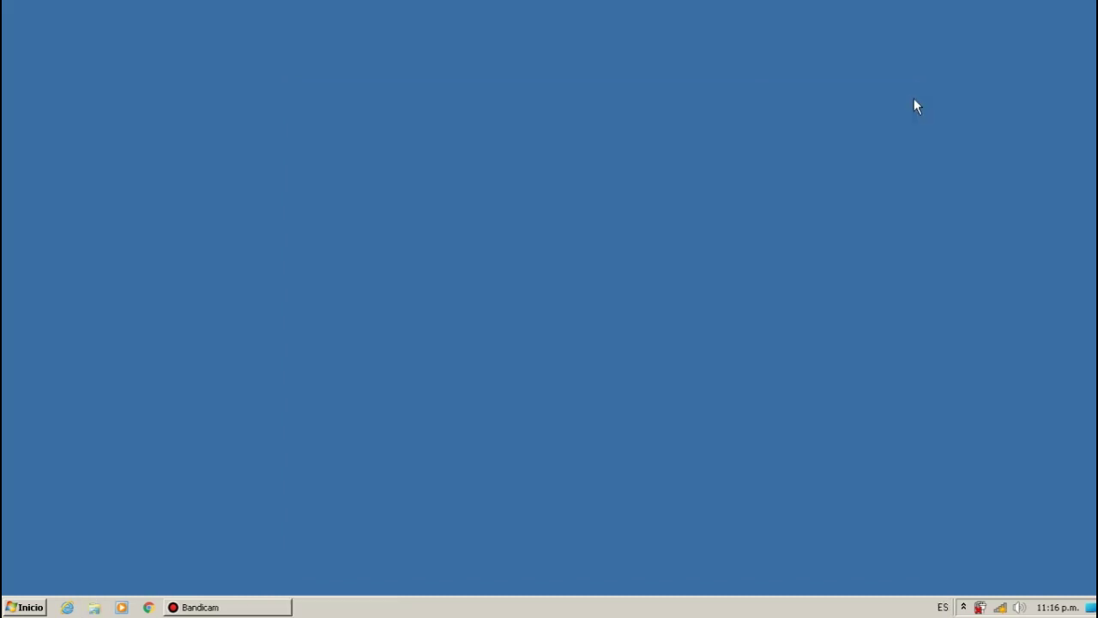
- Try to open the prefetch folder by running "prefect", and dismiss the resulting dialog
key("super+r")
type("pref")
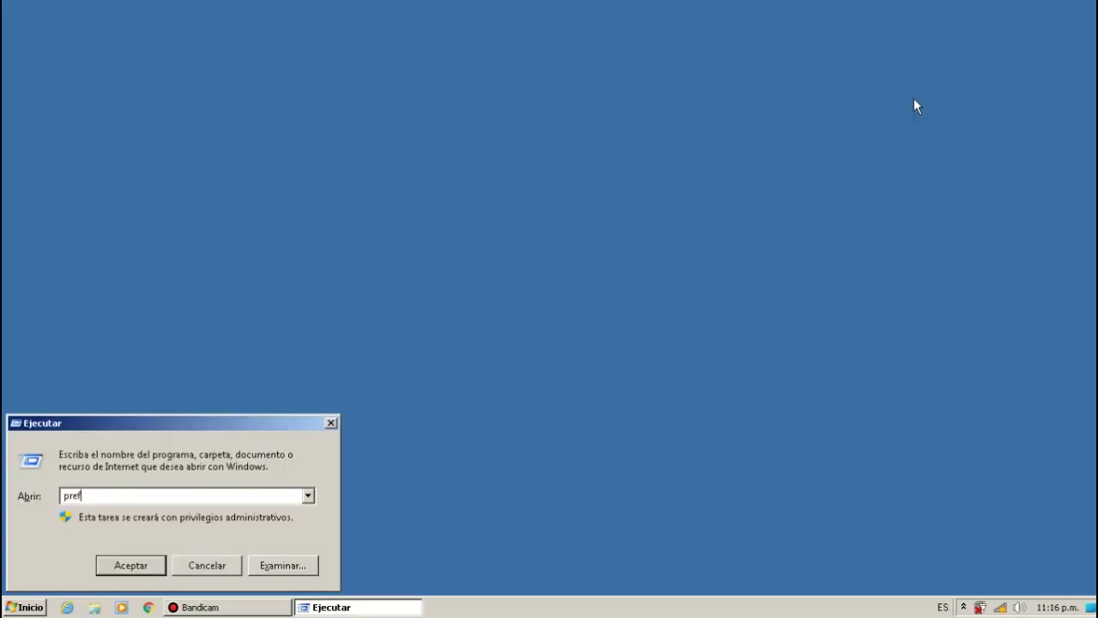
type("ect")
left_click(147, 564)
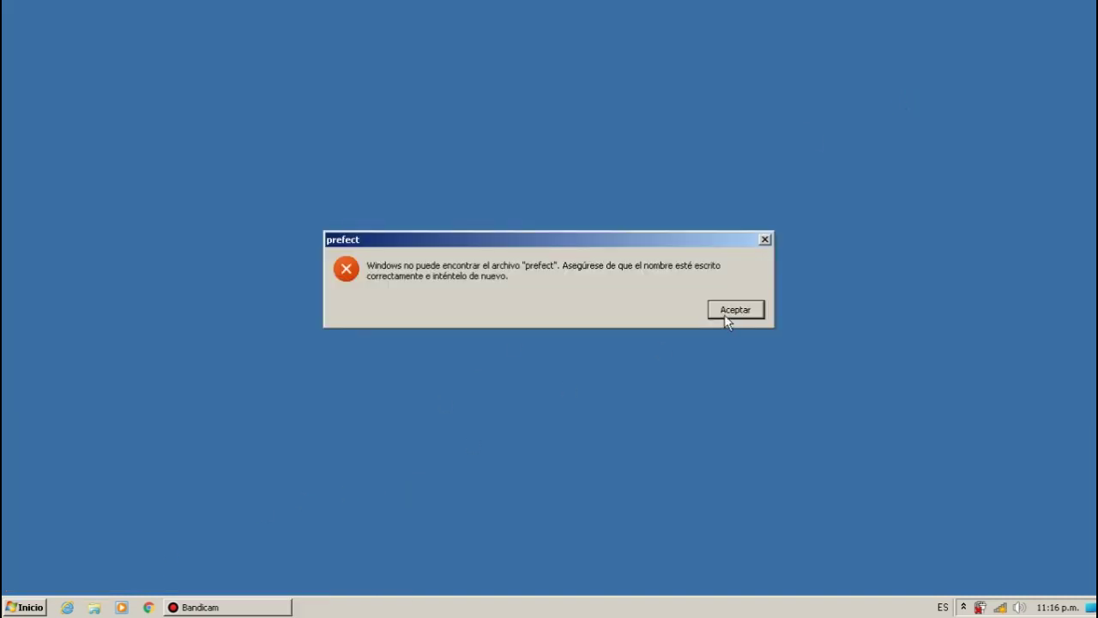
left_click(735, 314)
- Correct the Run command to "prefecht", try it, and dismiss the resulting dialog
key("End")
key("BackSpace")
type("ht")
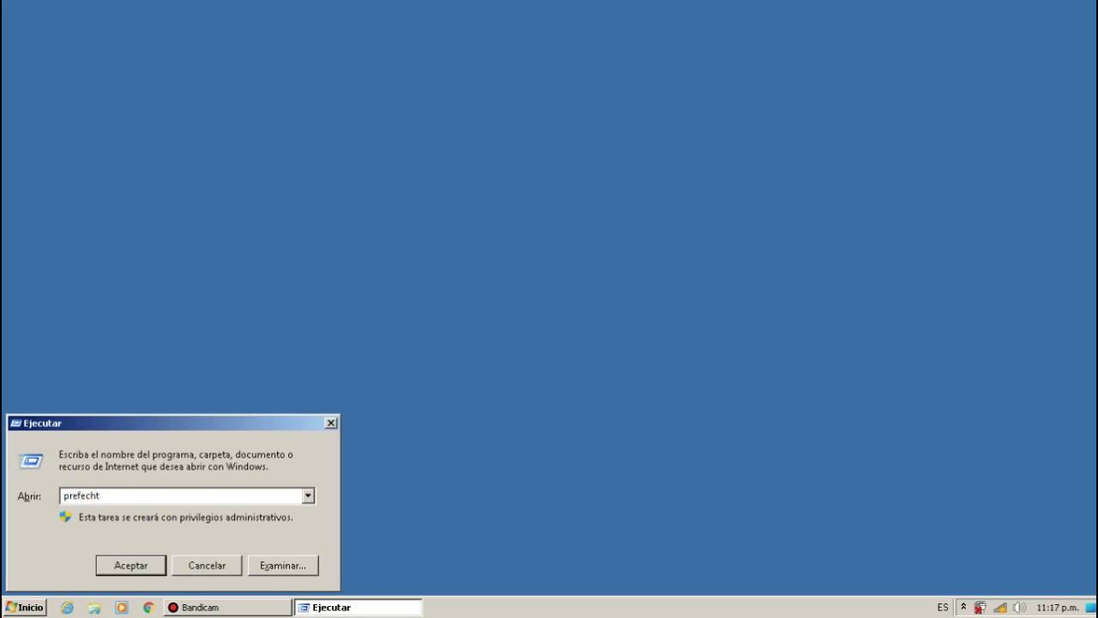
left_click(133, 568)
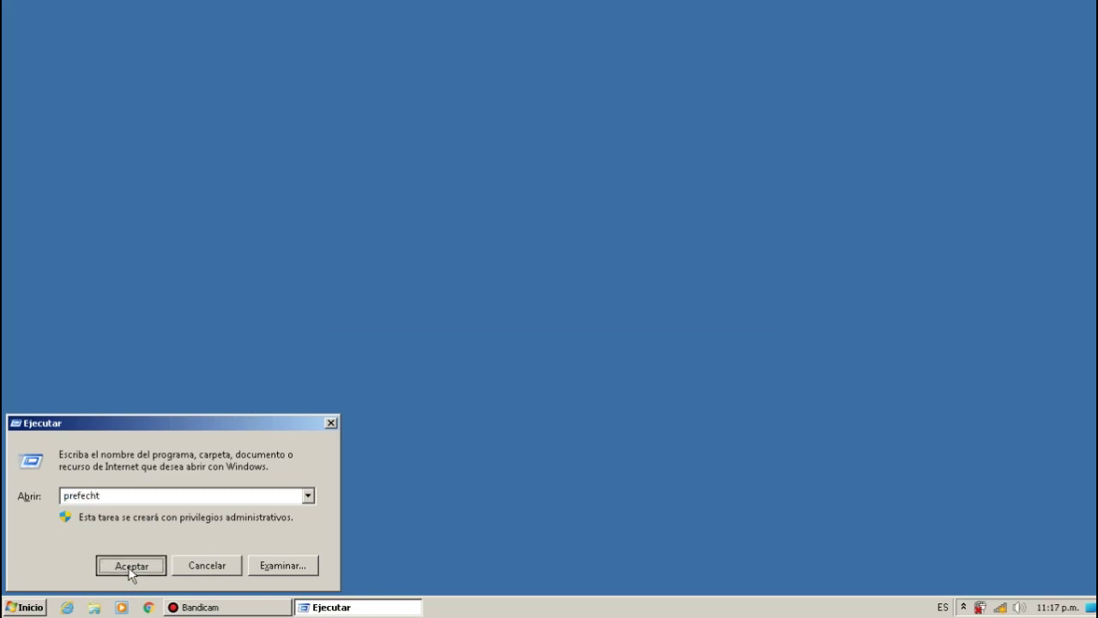
left_click(753, 310)
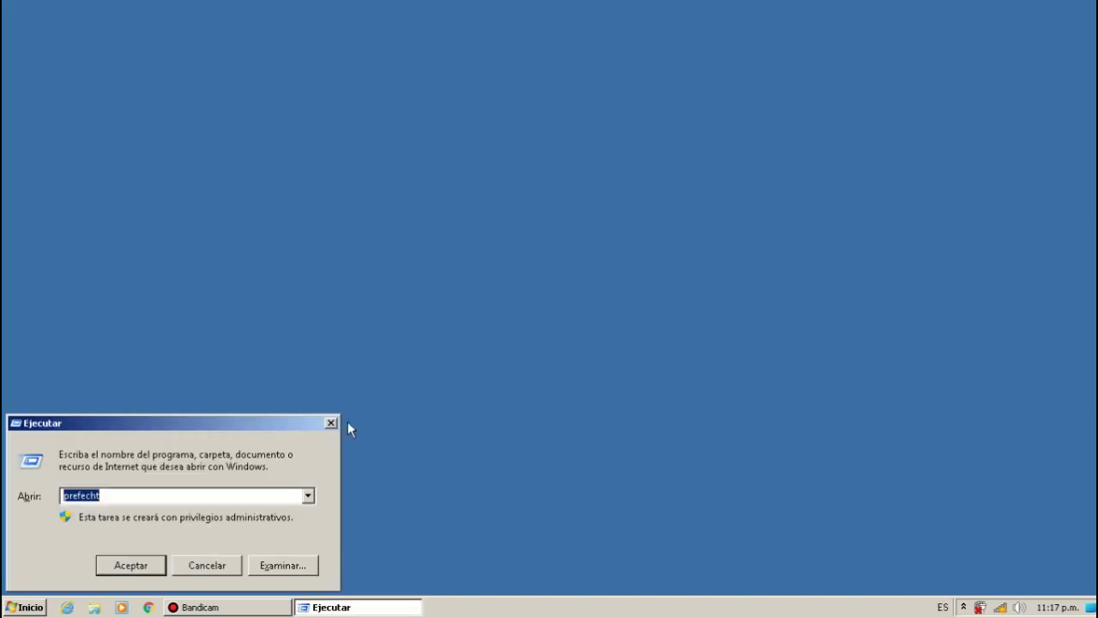
- Rework the spelling of the Run command to "prefech", try it, and cancel the Run dialog
left_click(169, 495)
key("BackSpace")
key("BackSpace")
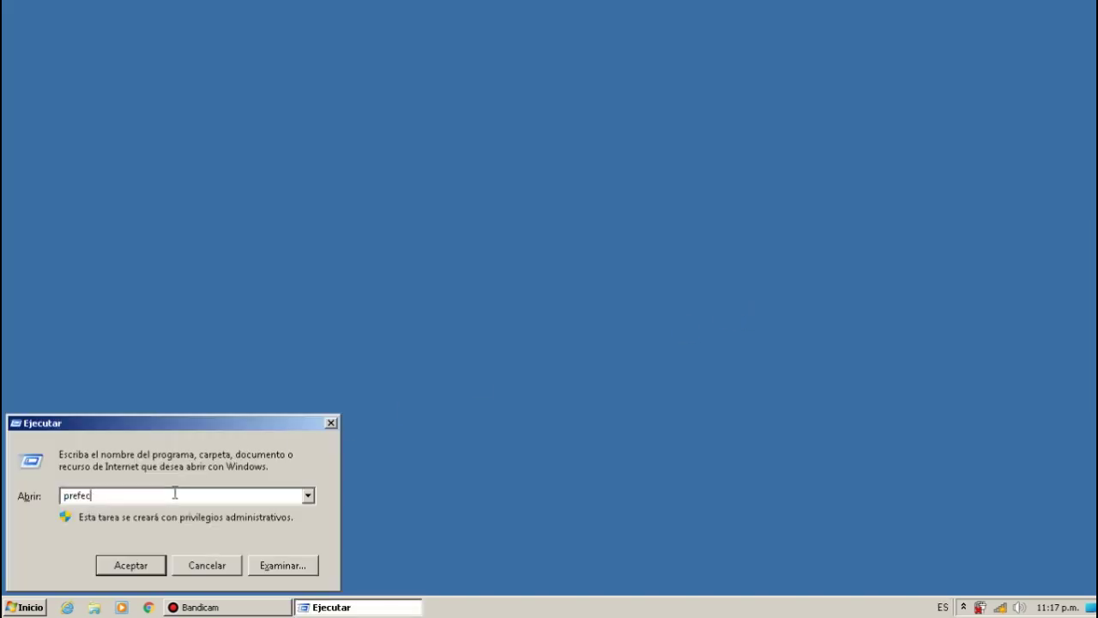
type("th")
type("h")
left_click(87, 495)
type("t")
key("BackSpace")
left_click(176, 493)
left_click(151, 568)
left_click(732, 314)
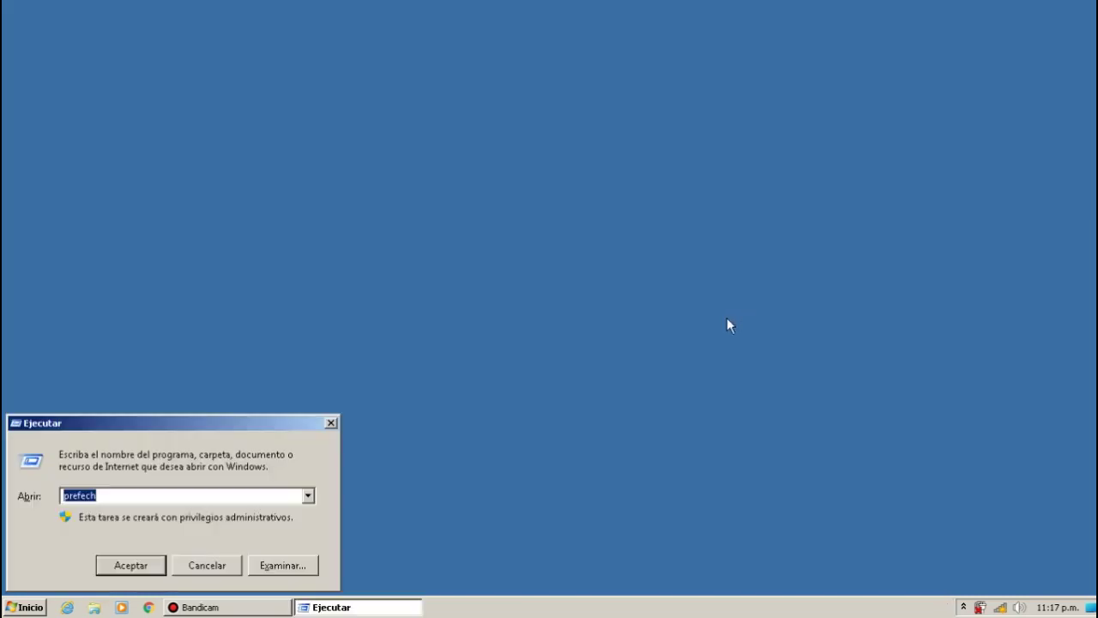
key("Escape")
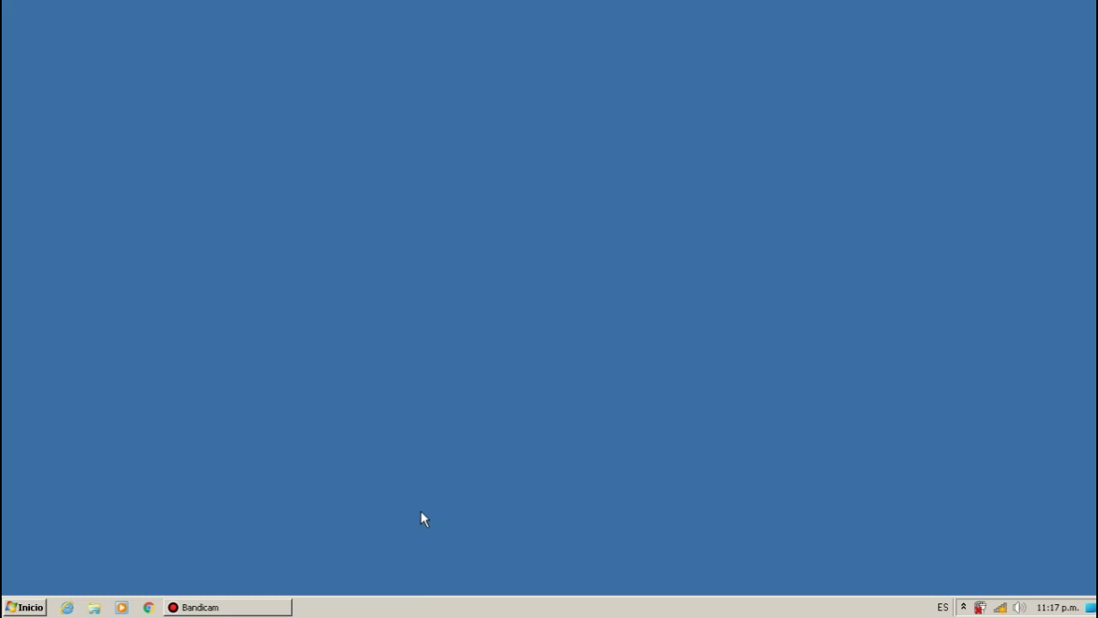
key("super+r")
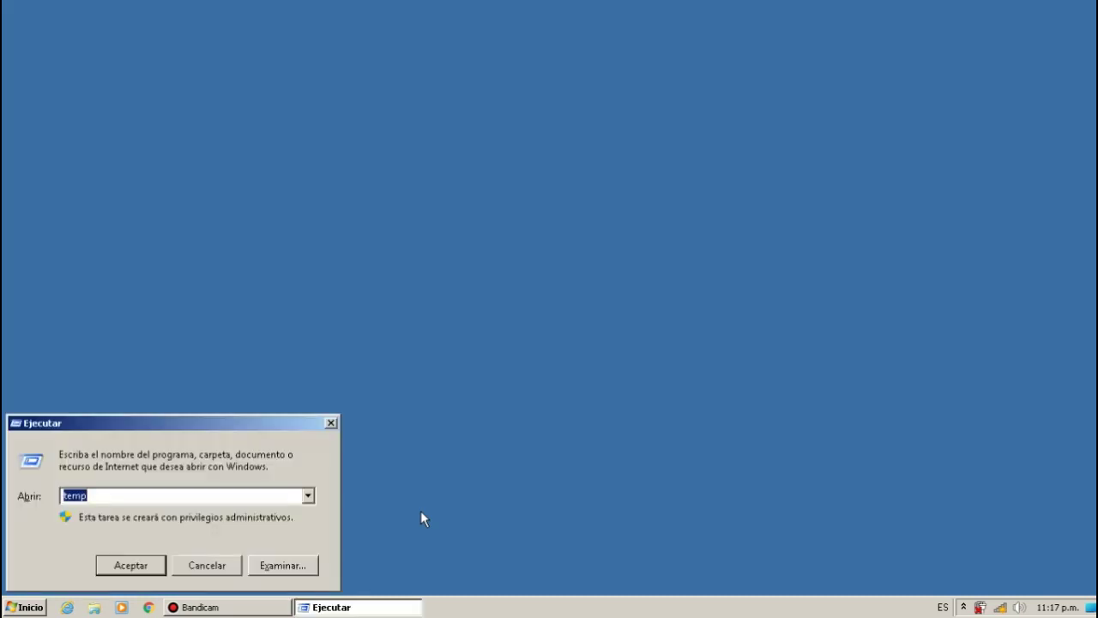
left_click(236, 570)
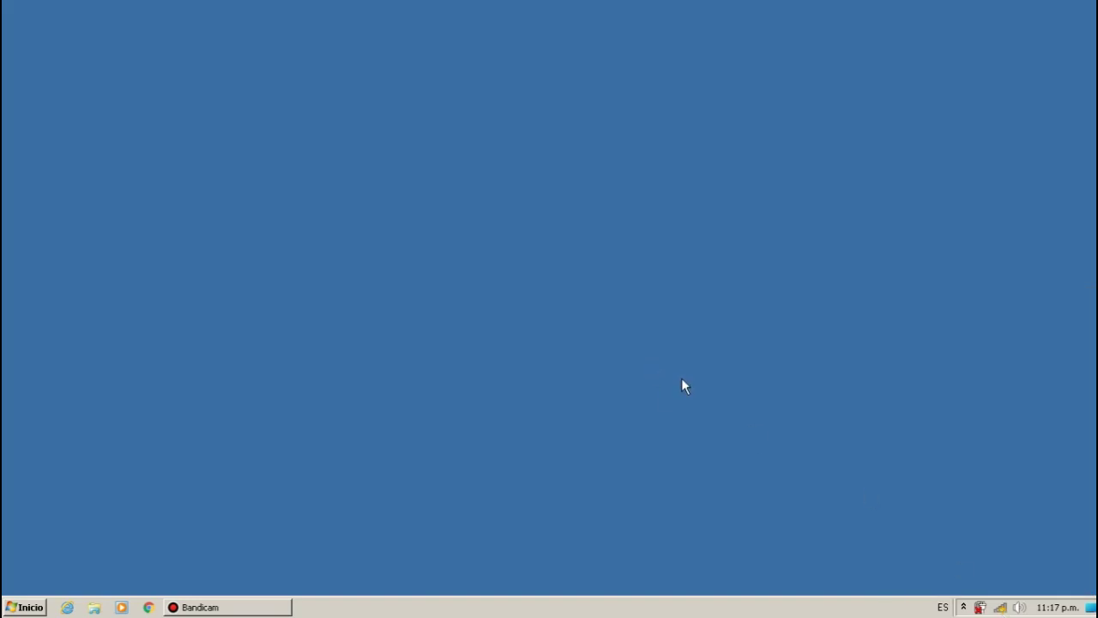
key("super+r")
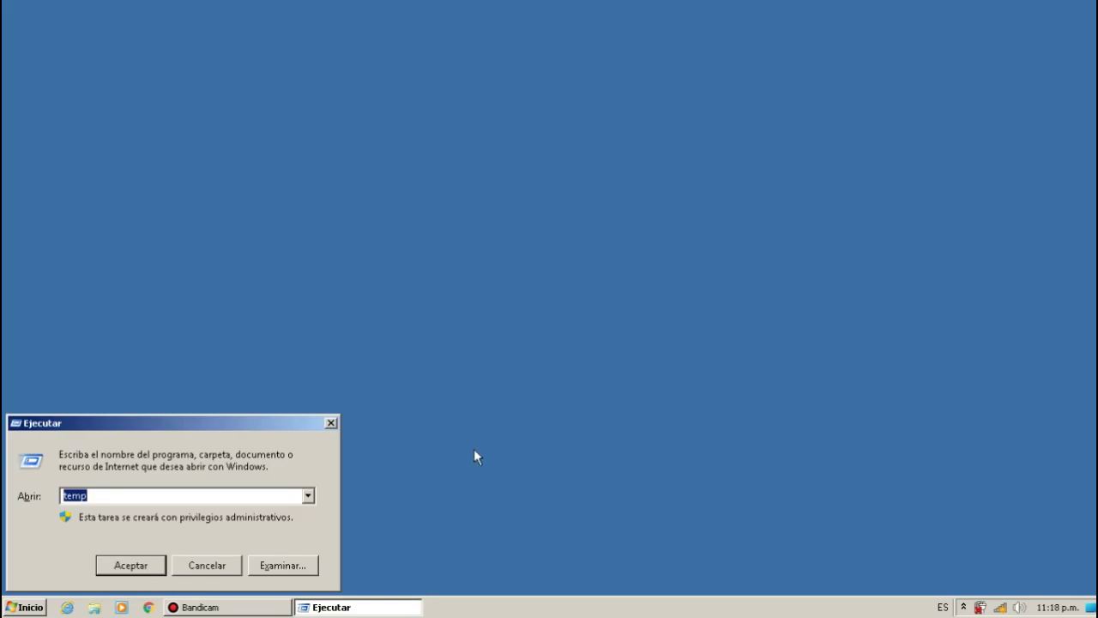
left_click(222, 568)
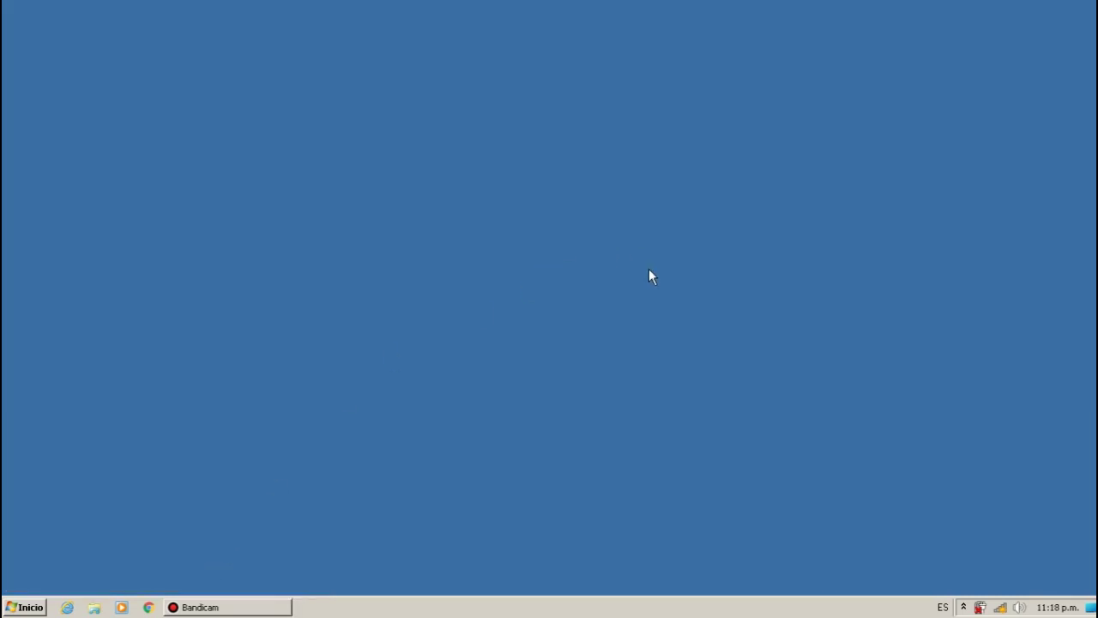
- Remove MEGAsync and Internet Download Manager from the Start menu's recent programs list
left_click(7, 609)
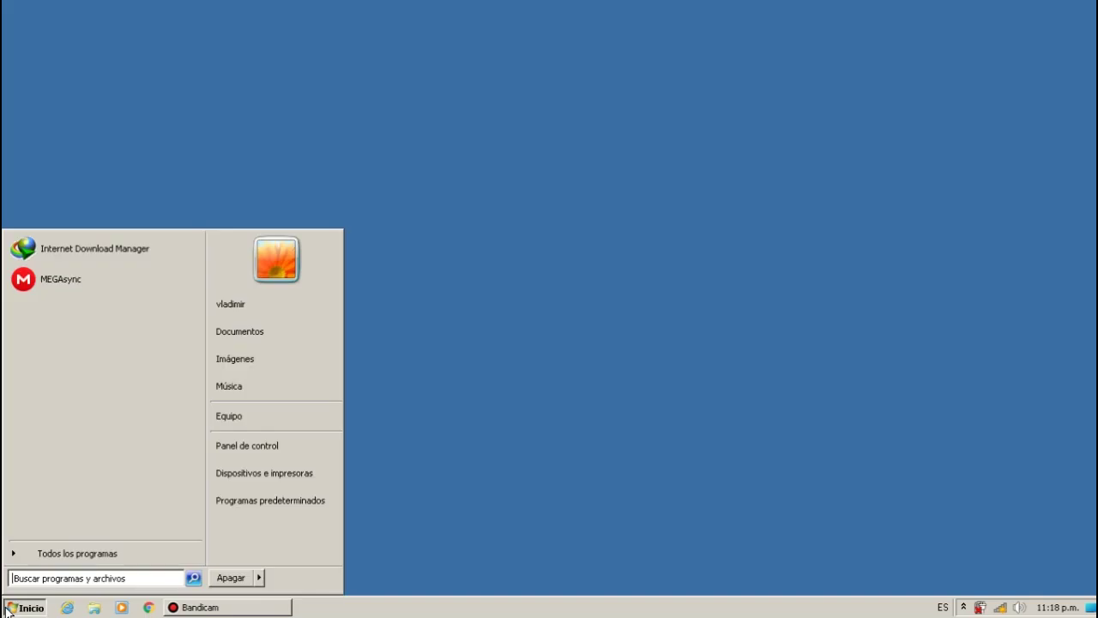
right_click(90, 272)
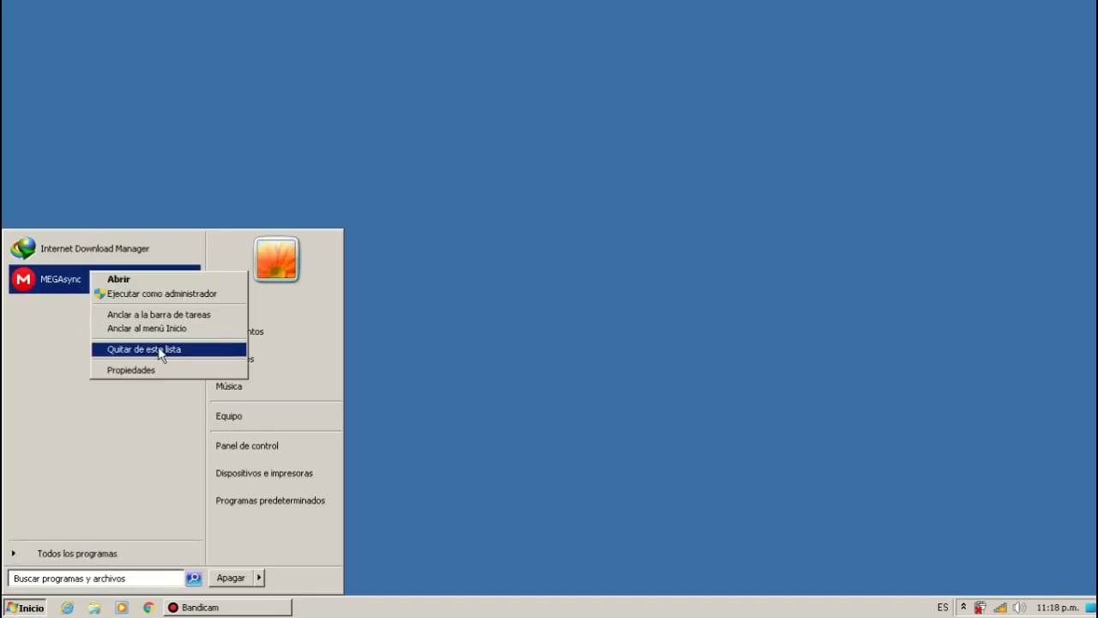
left_click(160, 348)
right_click(106, 248)
left_click(172, 329)
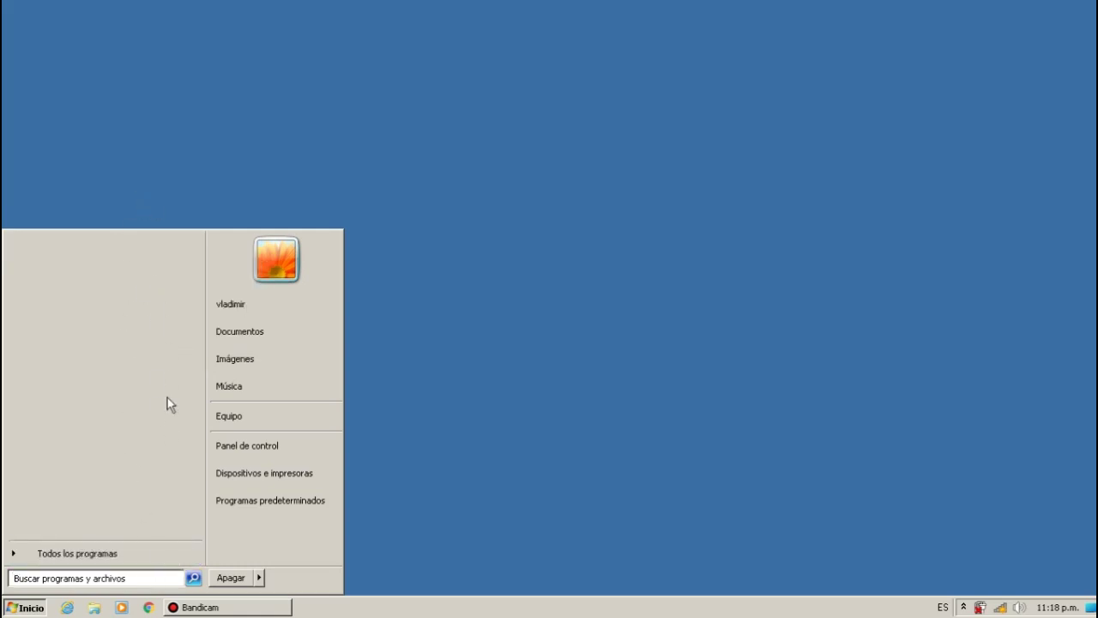
- Search for "visor de", open Visor de eventos, and remove its entry from the Start menu's recent programs list
type("visor de")
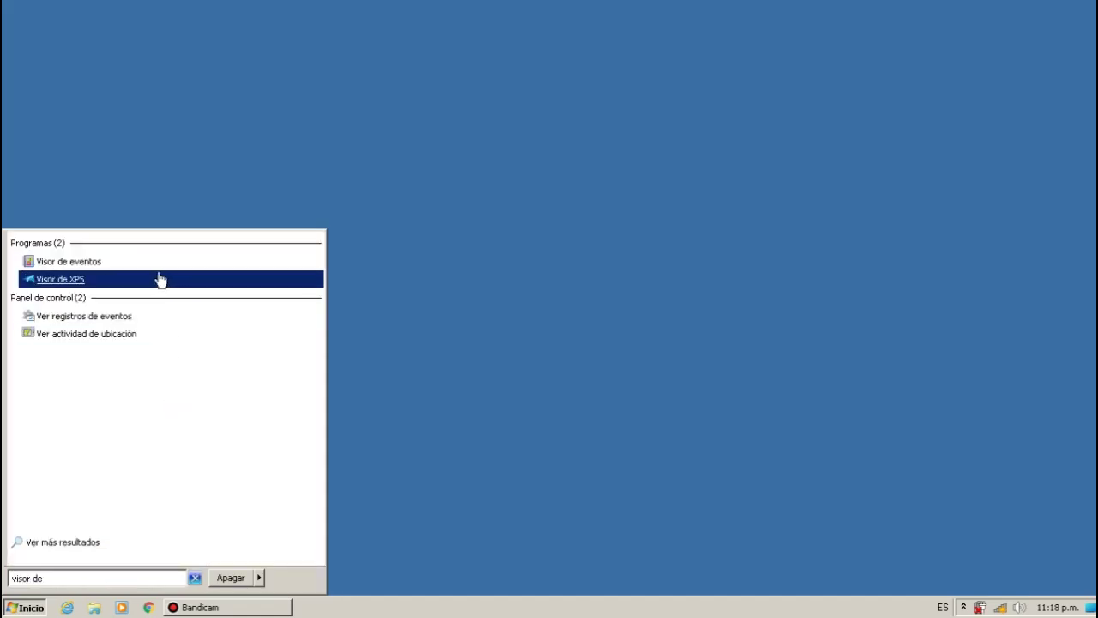
left_click(153, 263)
left_click(23, 607)
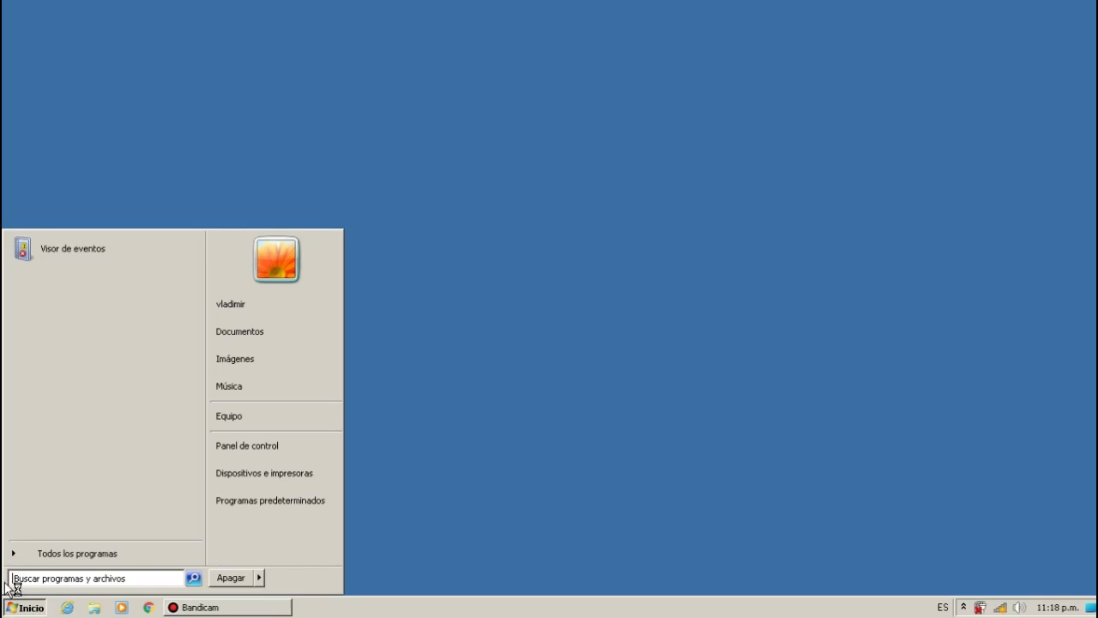
right_click(90, 251)
left_click(157, 321)
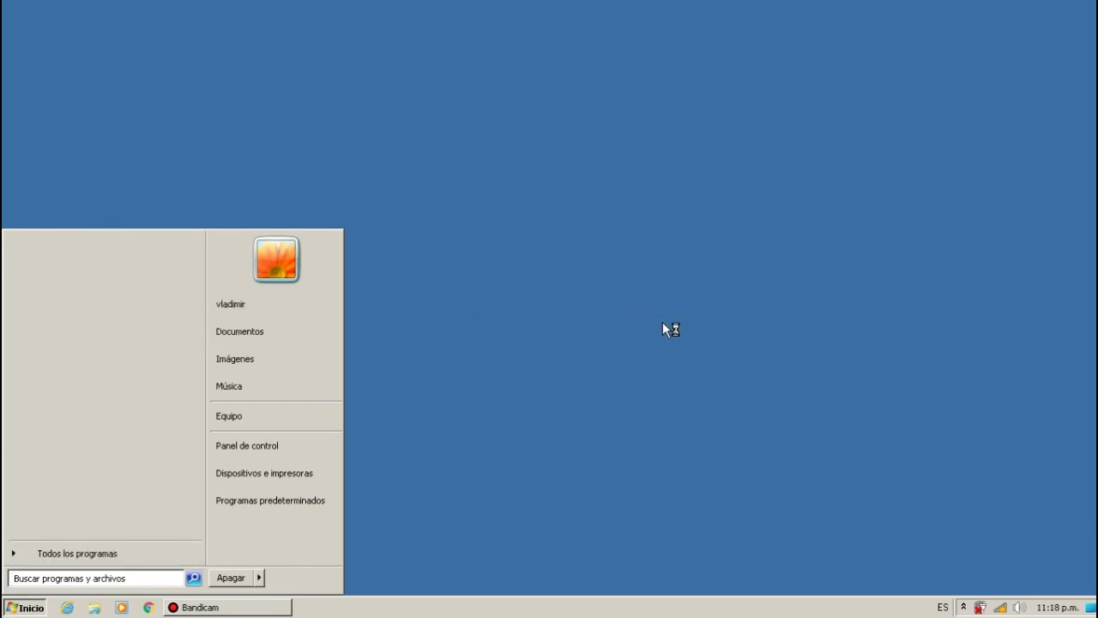
left_click(659, 301)
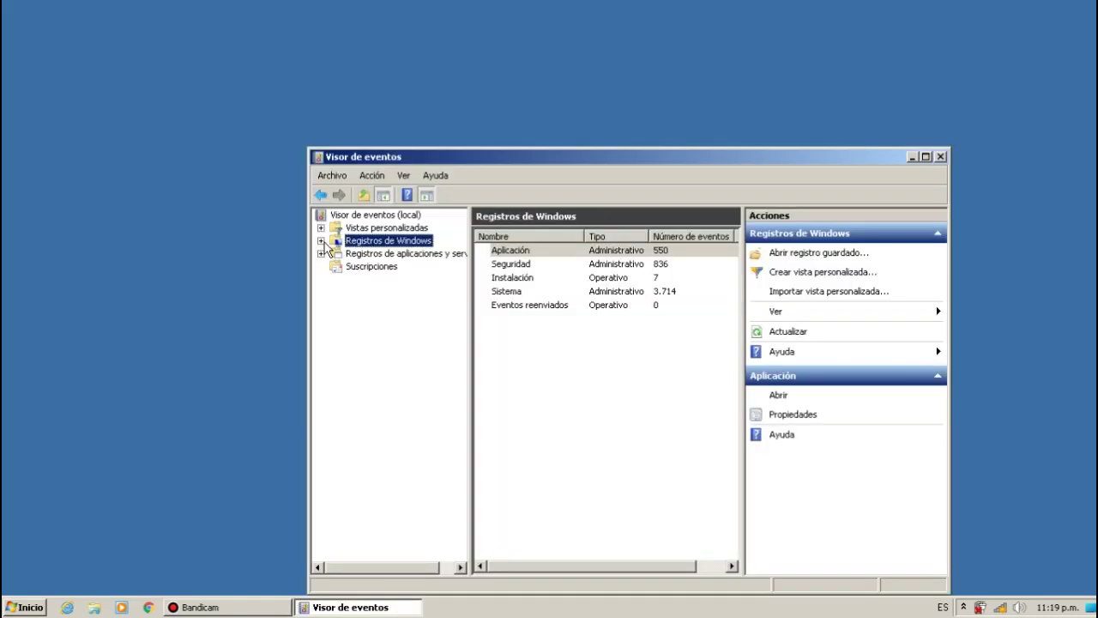
- Expand Registros de Windows in the Event Viewer and clear the Aplicación log without saving its contents
left_click_drag(468, 154, 420, 93)
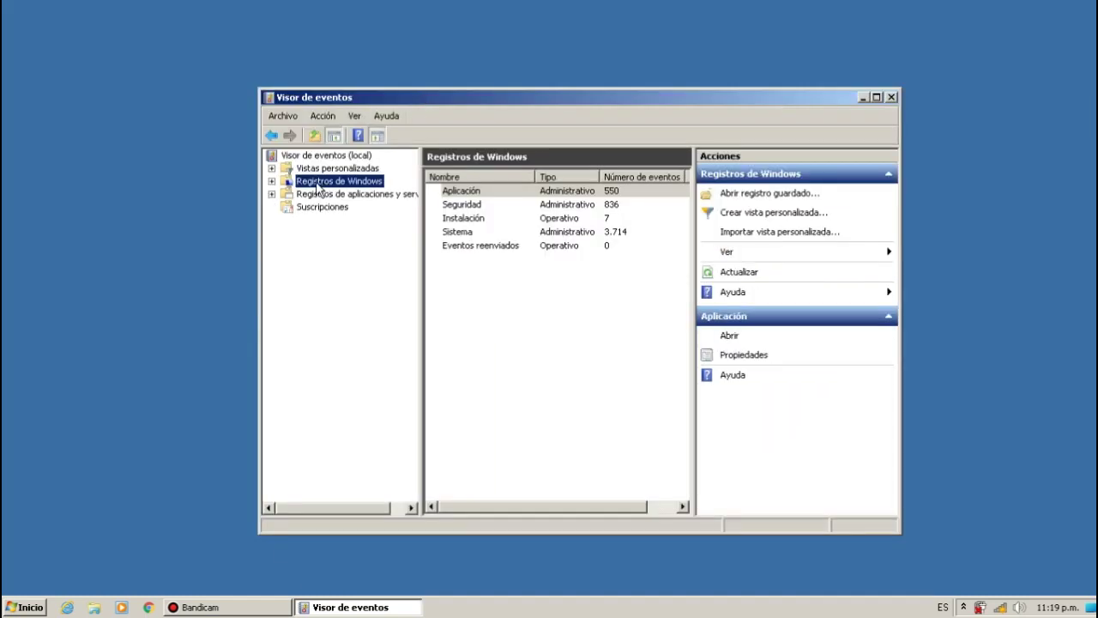
left_click(272, 181)
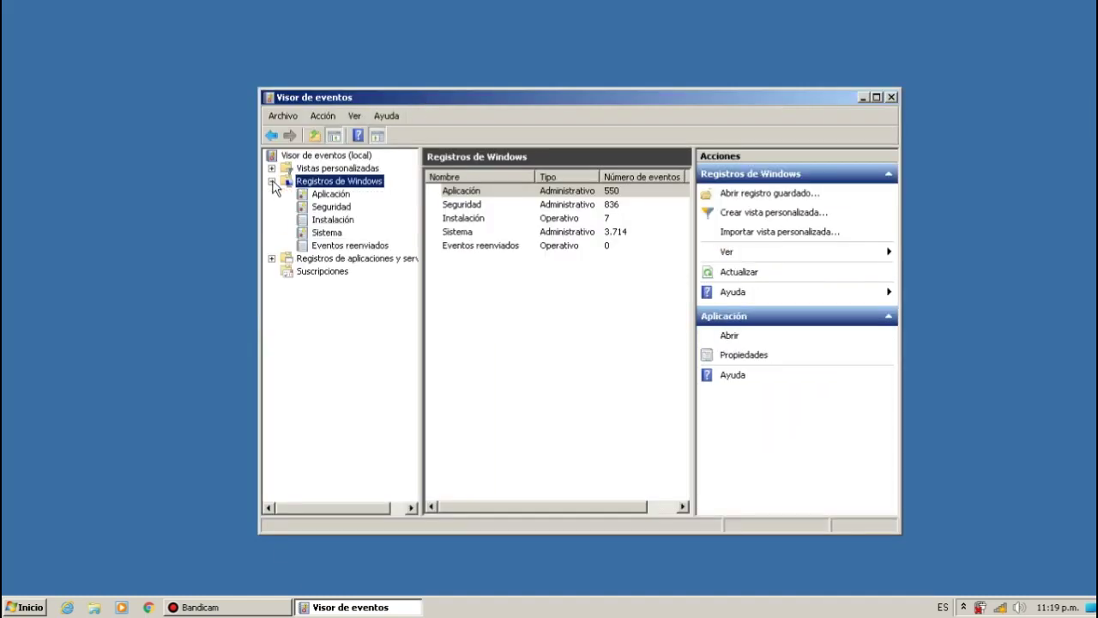
left_click(329, 196)
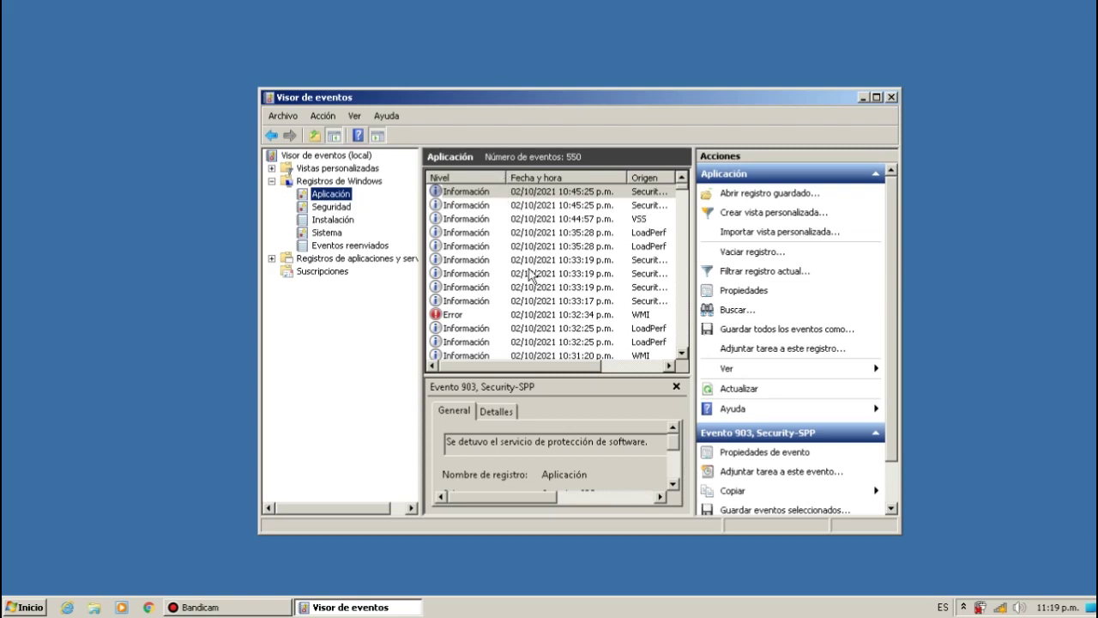
right_click(327, 199)
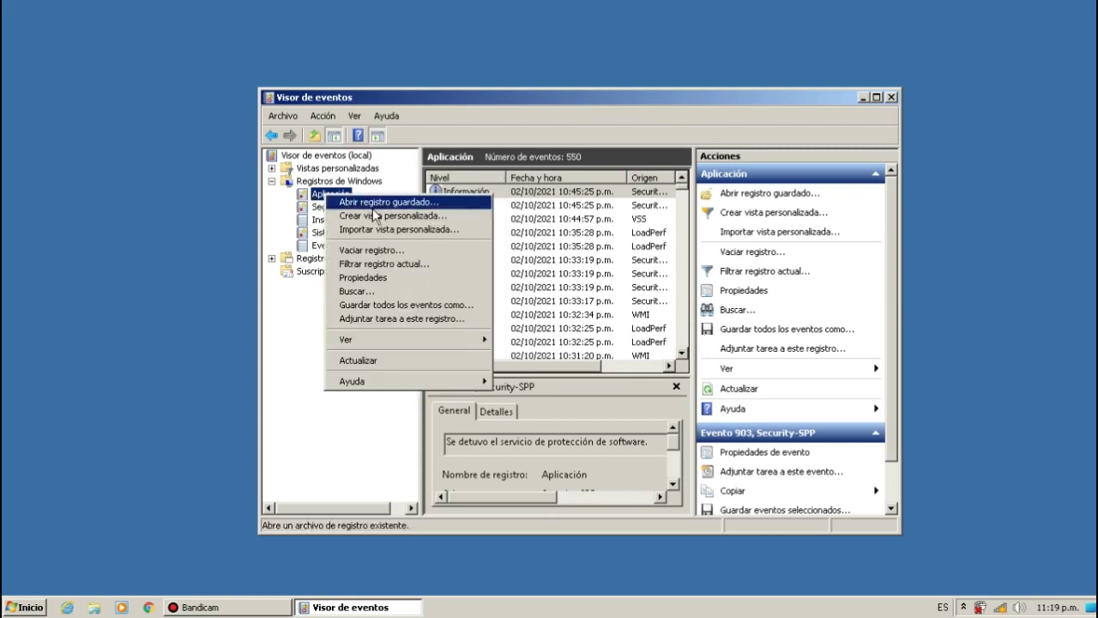
left_click(399, 252)
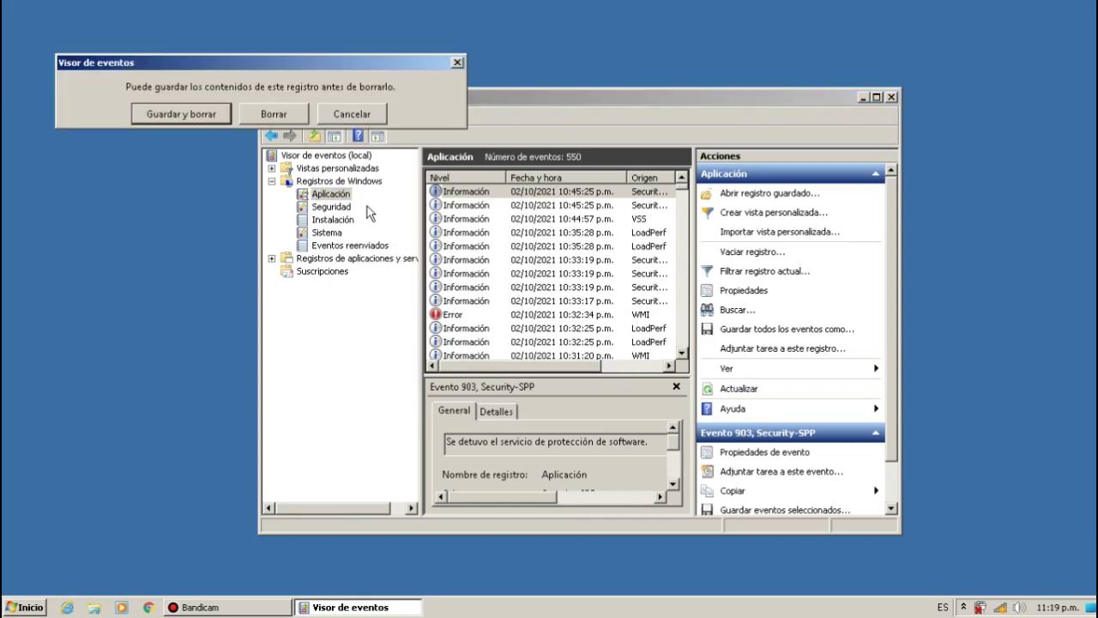
left_click(273, 113)
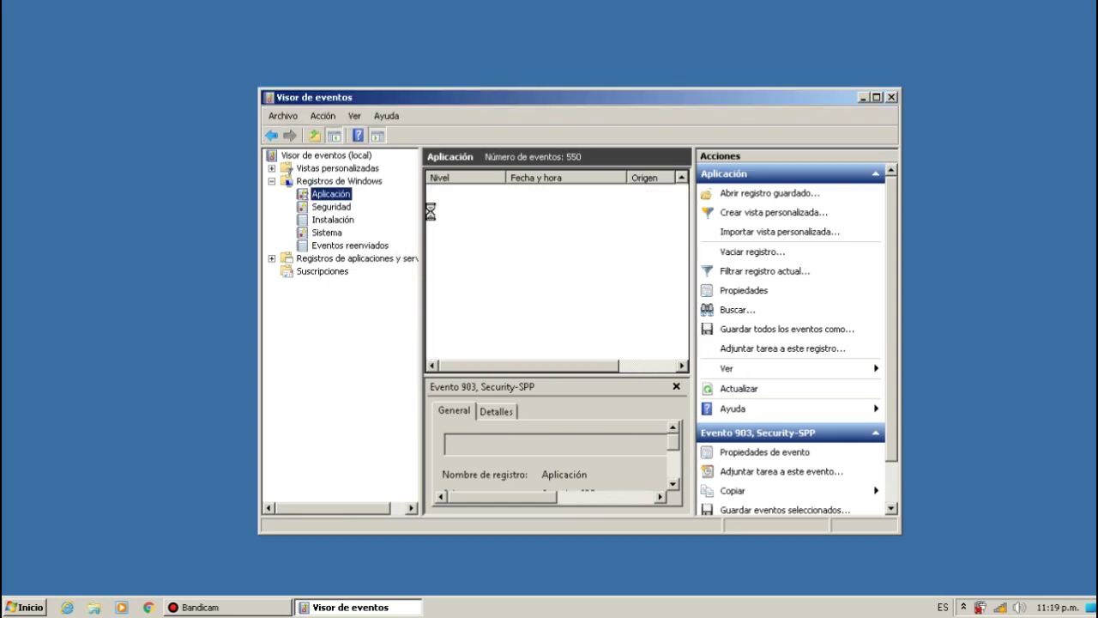
- Clear the Seguridad log under Registros de Windows without saving its contents
left_click(330, 207)
right_click(333, 207)
left_click(393, 260)
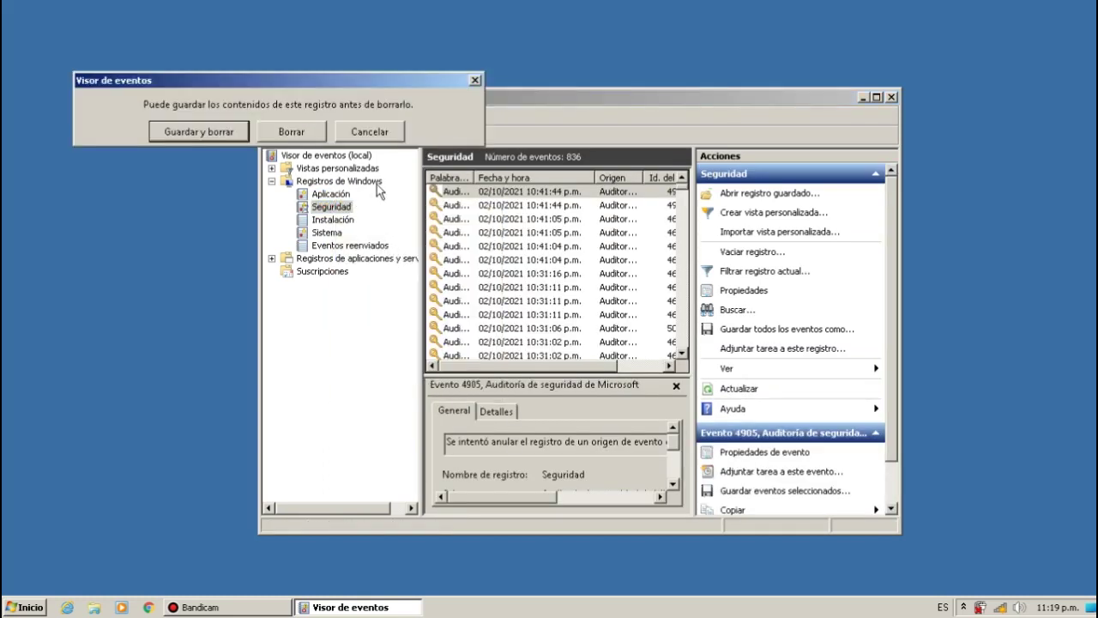
left_click(317, 132)
- Clear the Instalación log under Registros de Windows without saving its contents
left_click(335, 219)
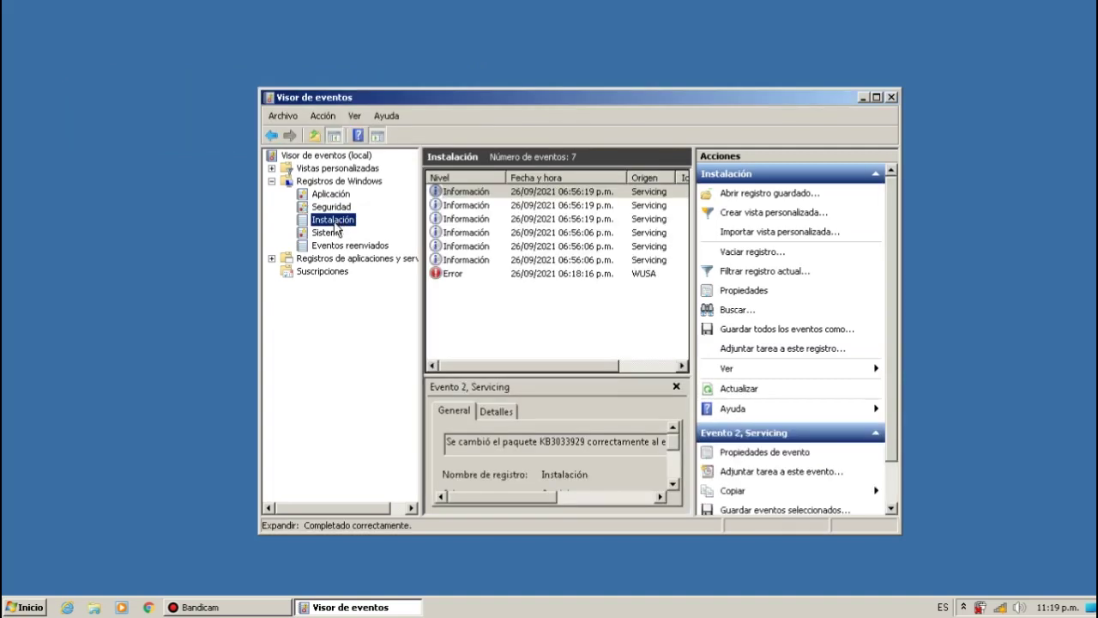
right_click(335, 220)
left_click(390, 279)
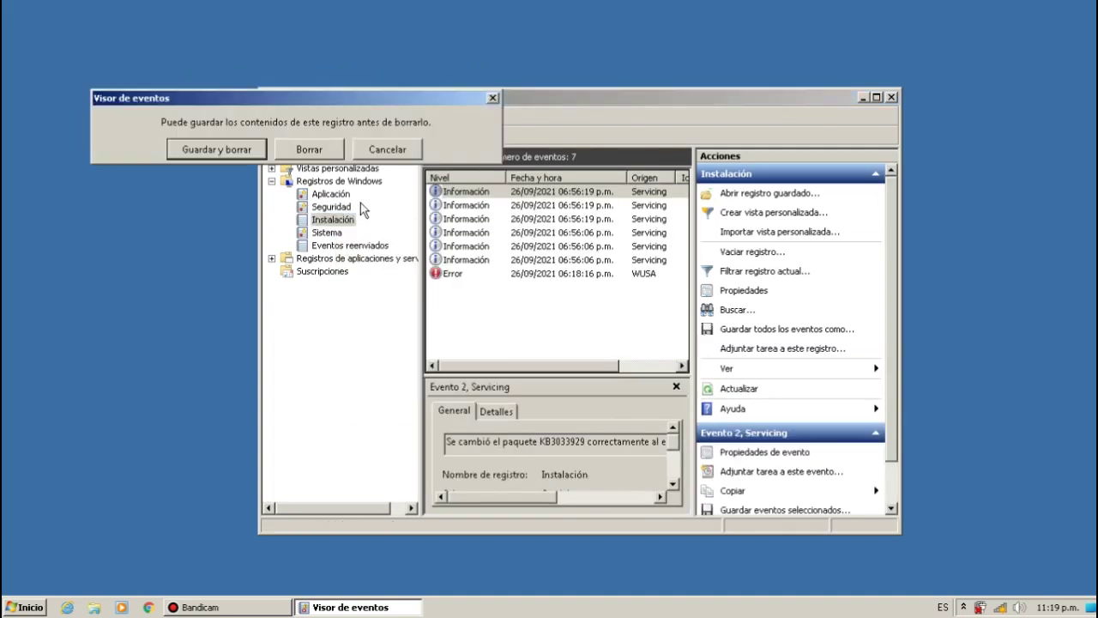
left_click(311, 146)
- Clear the Sistema log under Registros de Windows without saving its contents, and close the Event Viewer
left_click(328, 233)
right_click(328, 232)
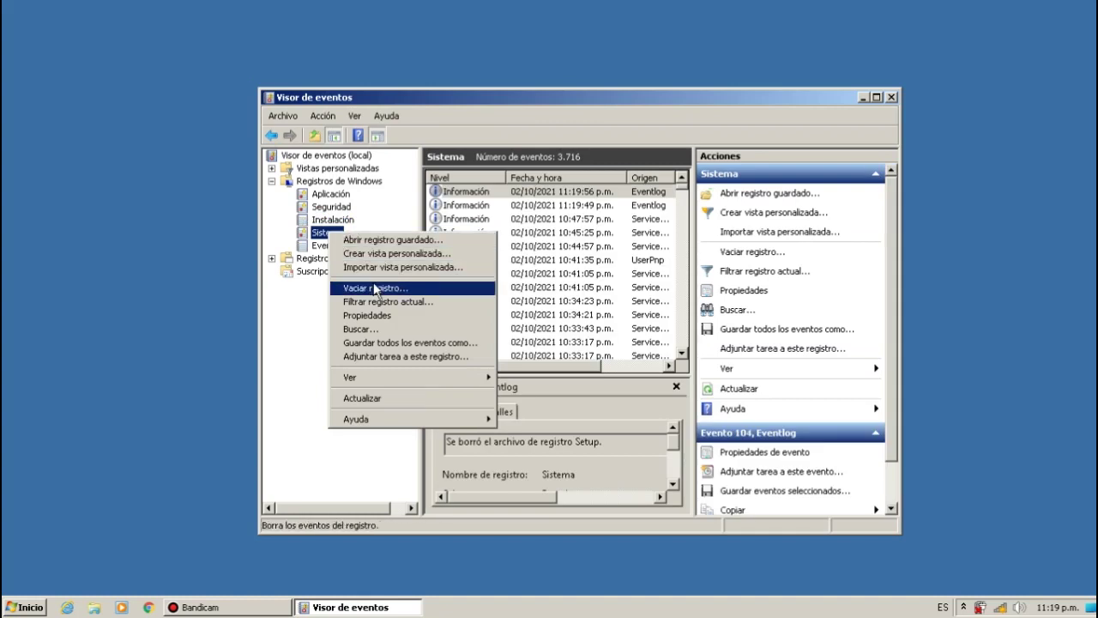
left_click(374, 285)
left_click(324, 167)
left_click(346, 247)
left_click(329, 234)
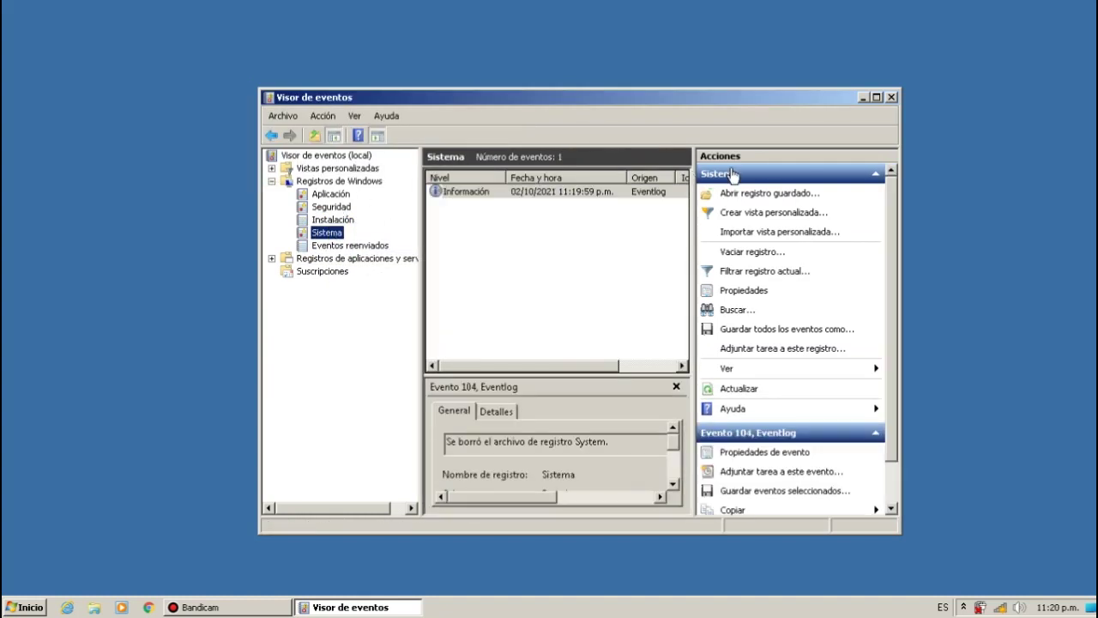
left_click(893, 97)
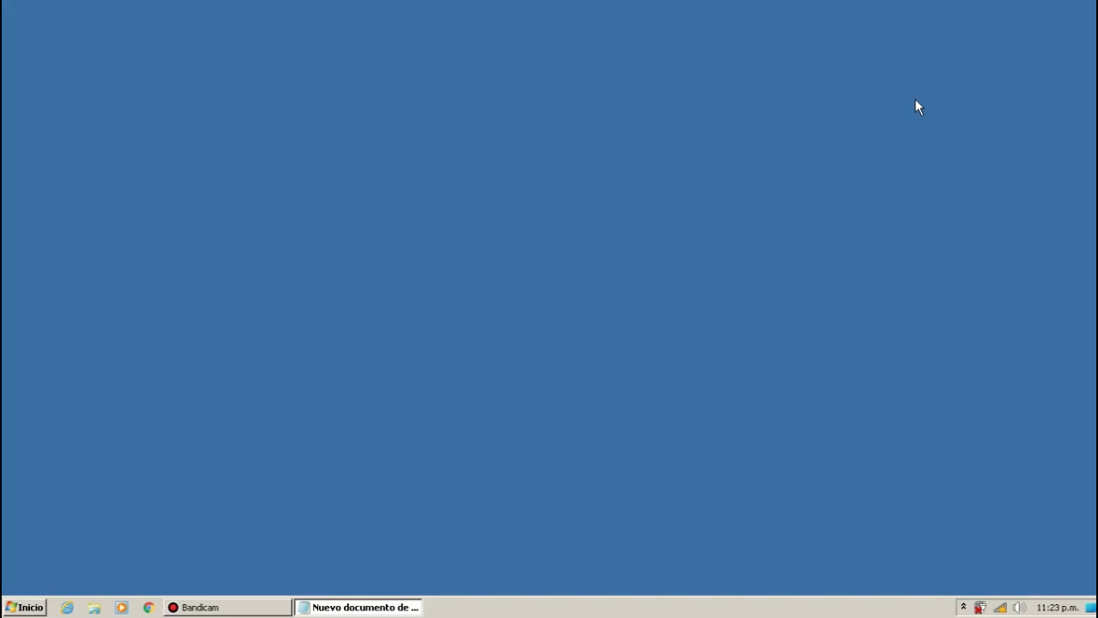
- Open the Registry Editor by running regedit, and collapse the HKEY_LOCAL_MACHINE branch
key("super+r")
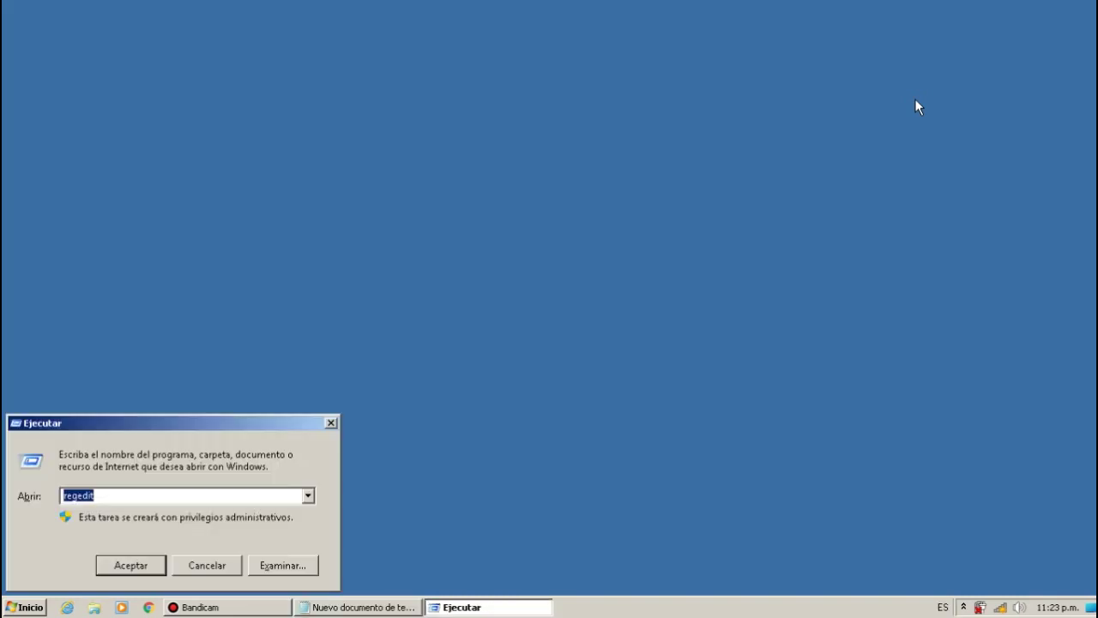
type("regedit")
key("Return")
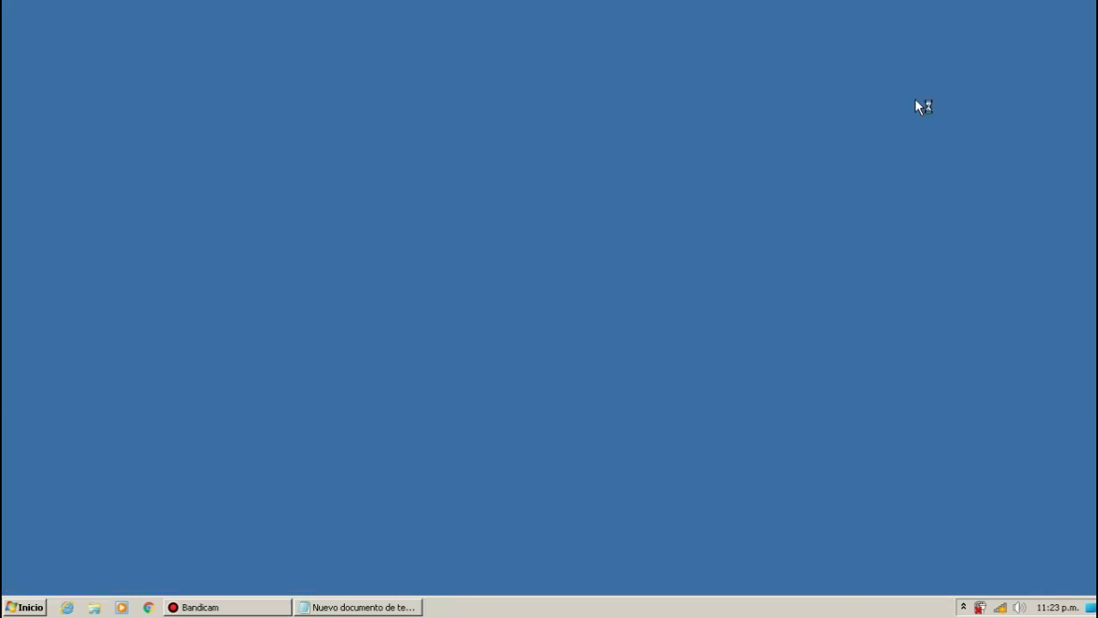
left_click_drag(341, 409, 342, 163)
left_click_drag(297, 506, 257, 505)
left_click(191, 181)
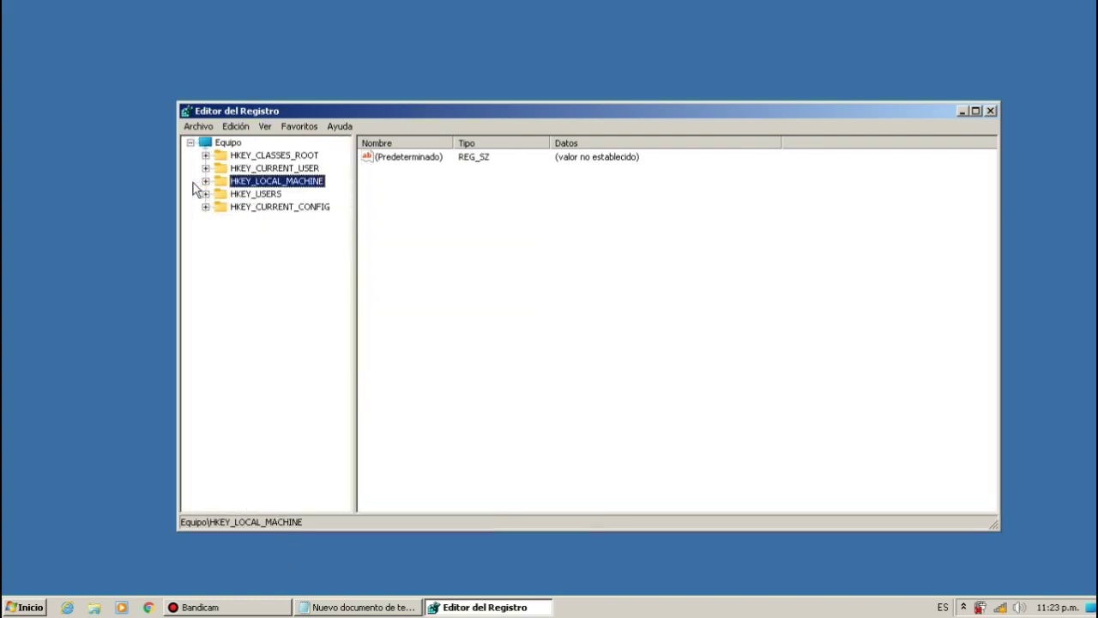
- Open the registry key HKEY_LOCAL_MACHINE\SYSTEM\CurrentControlSet\Control\Session Manager\Memory Management
double_click(209, 181)
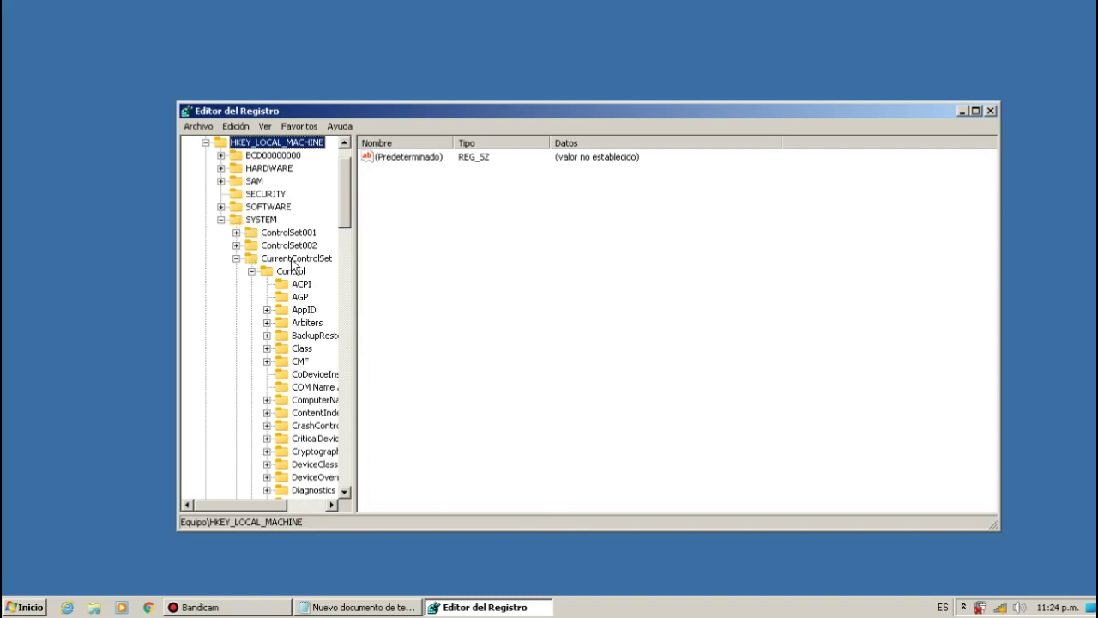
left_click(252, 271)
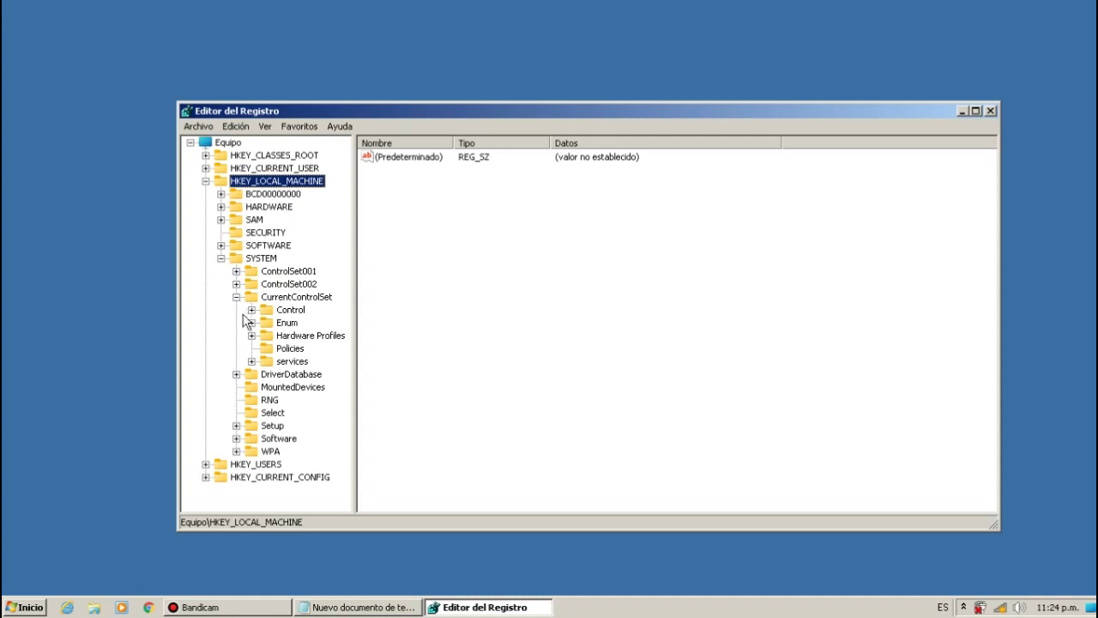
left_click(252, 310)
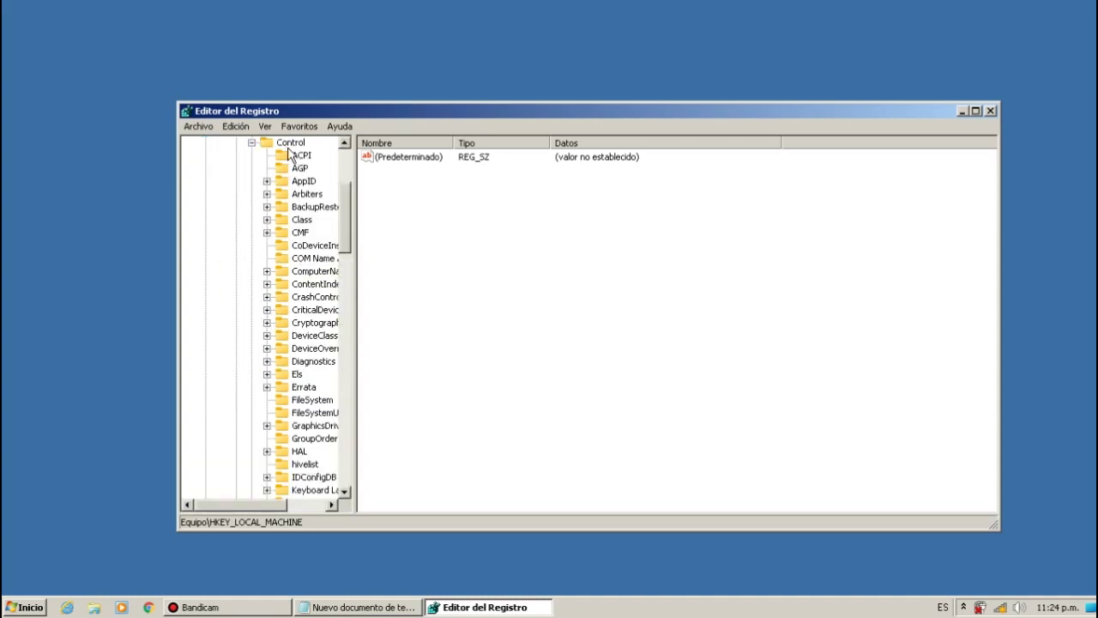
left_click_drag(266, 504, 283, 504)
left_click_drag(346, 249, 321, 373)
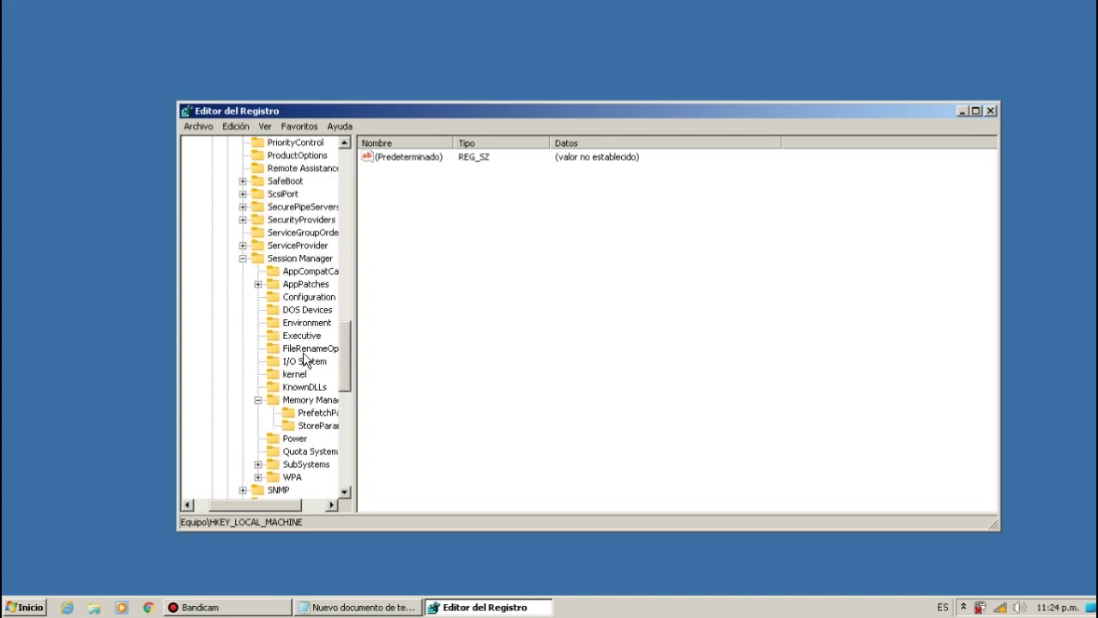
left_click(296, 258)
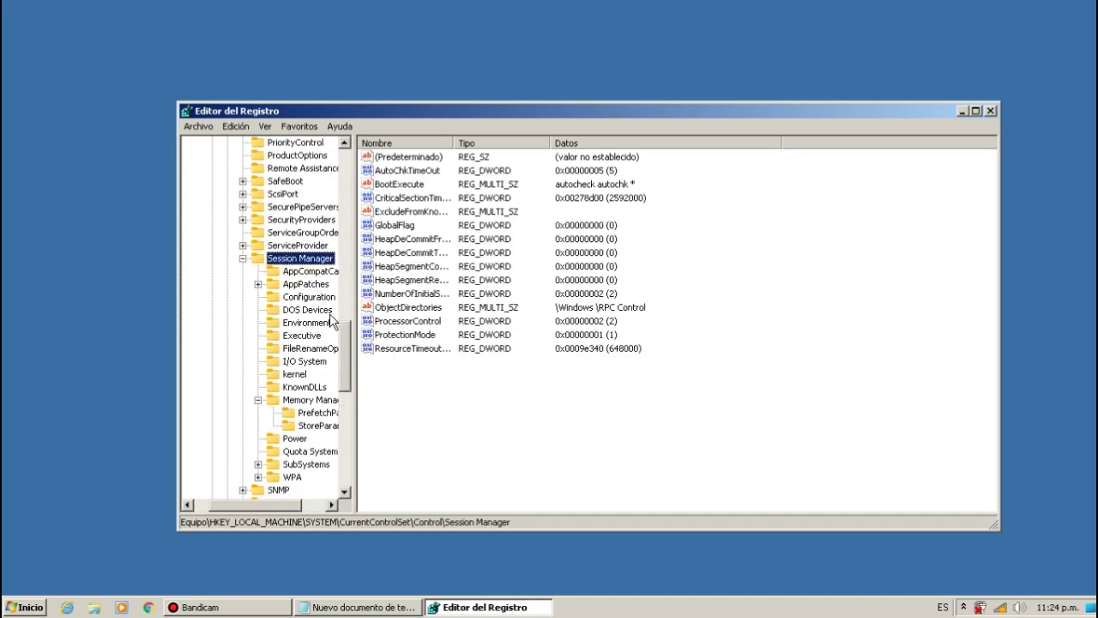
left_click(308, 400)
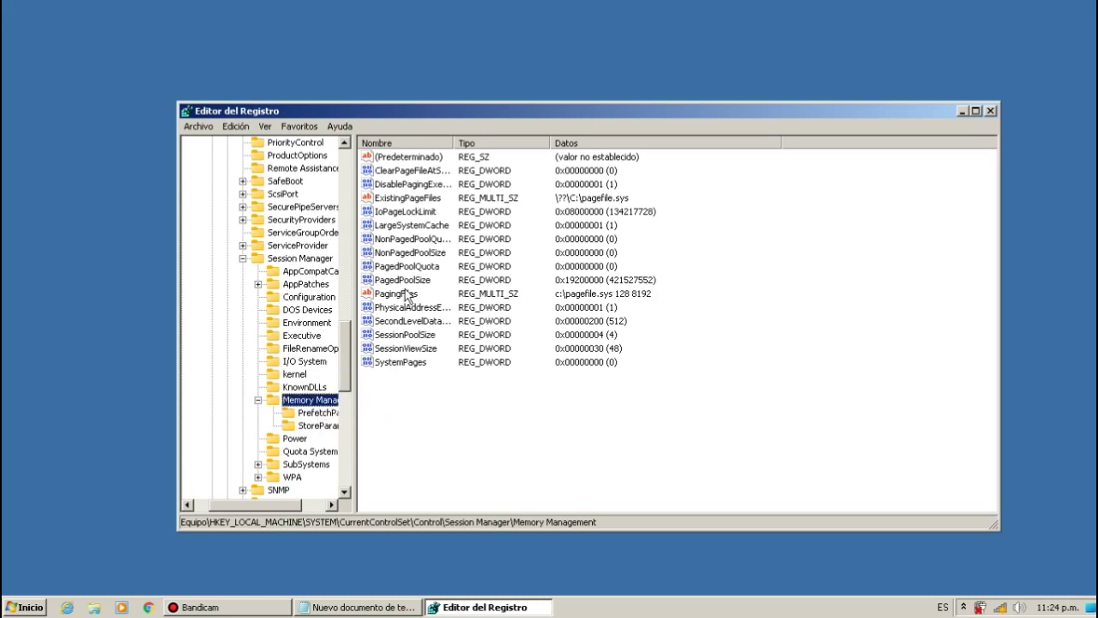
- Select the IoPageLockLimit value and view the types offered for a new registry value without creating one
left_click(426, 215)
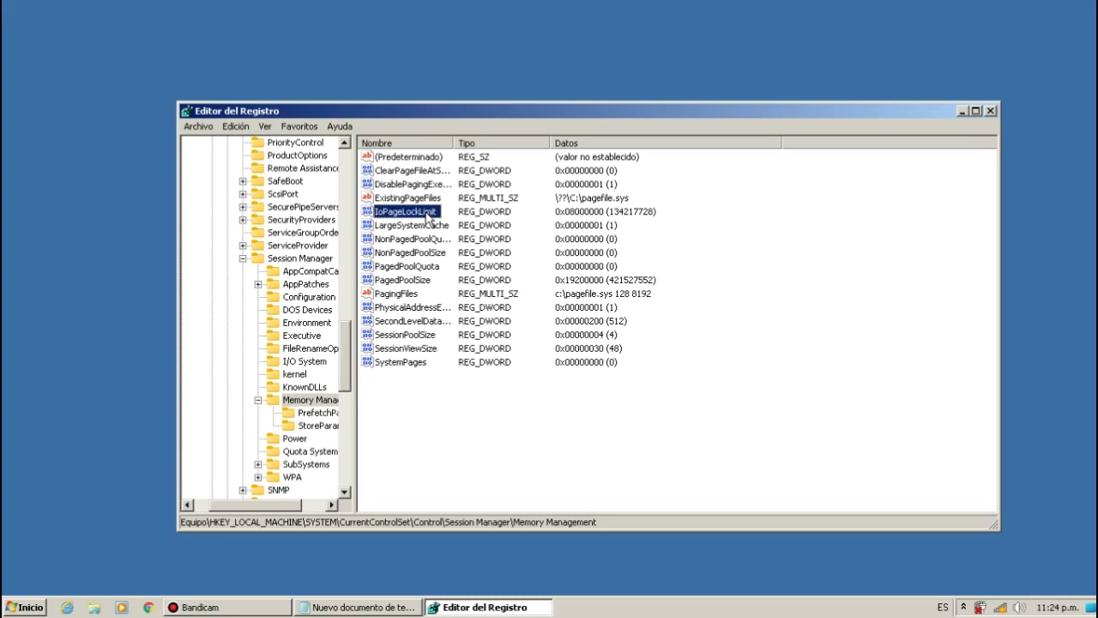
right_click(498, 399)
mouse_move(520, 407)
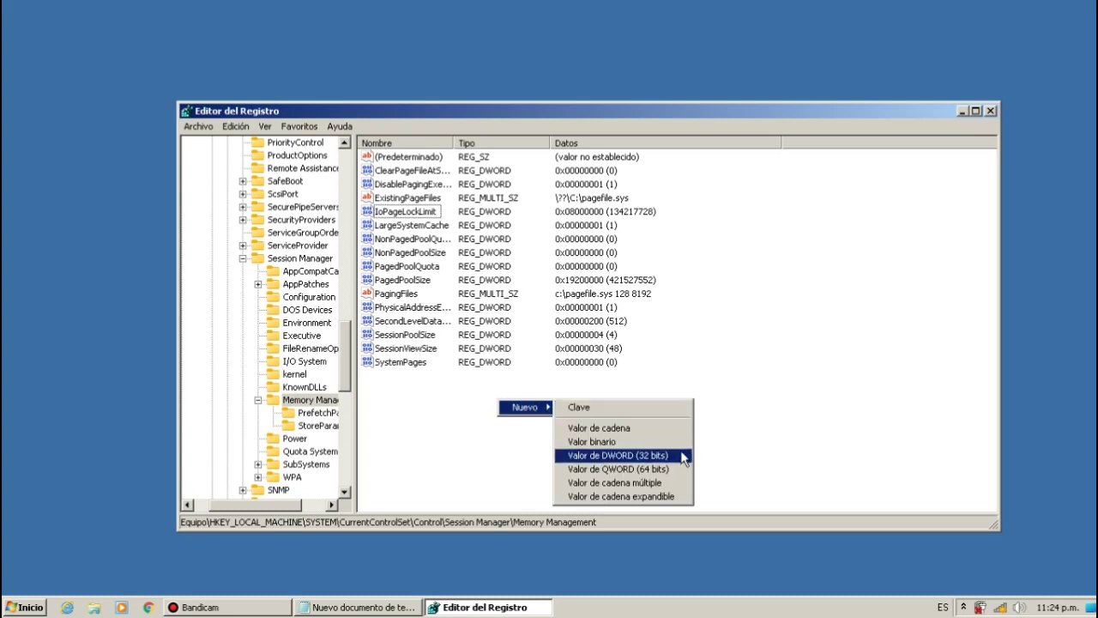
left_click(769, 360)
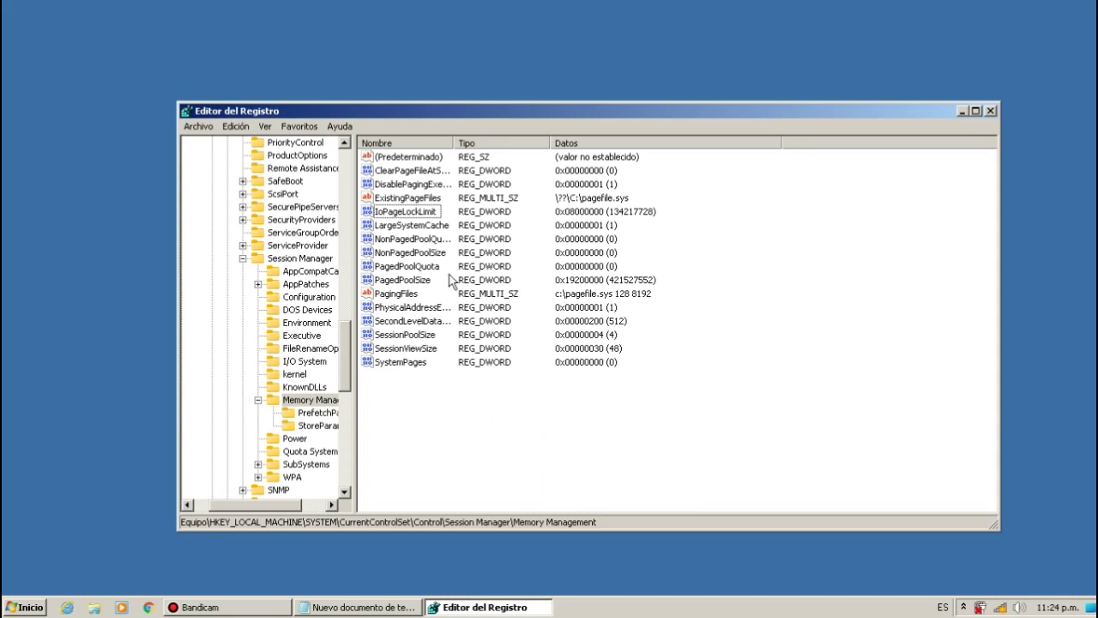
- Open the IoPageLockLimit value for editing, and copy 0x00200000 from the Notepad text document
double_click(423, 219)
left_click(305, 254)
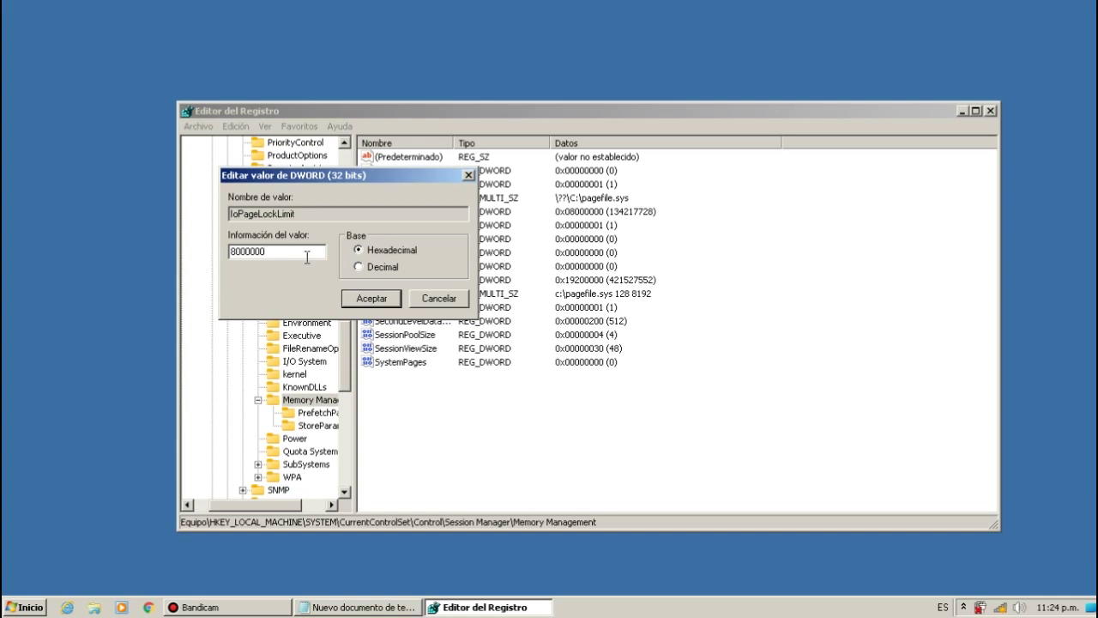
left_click(414, 611)
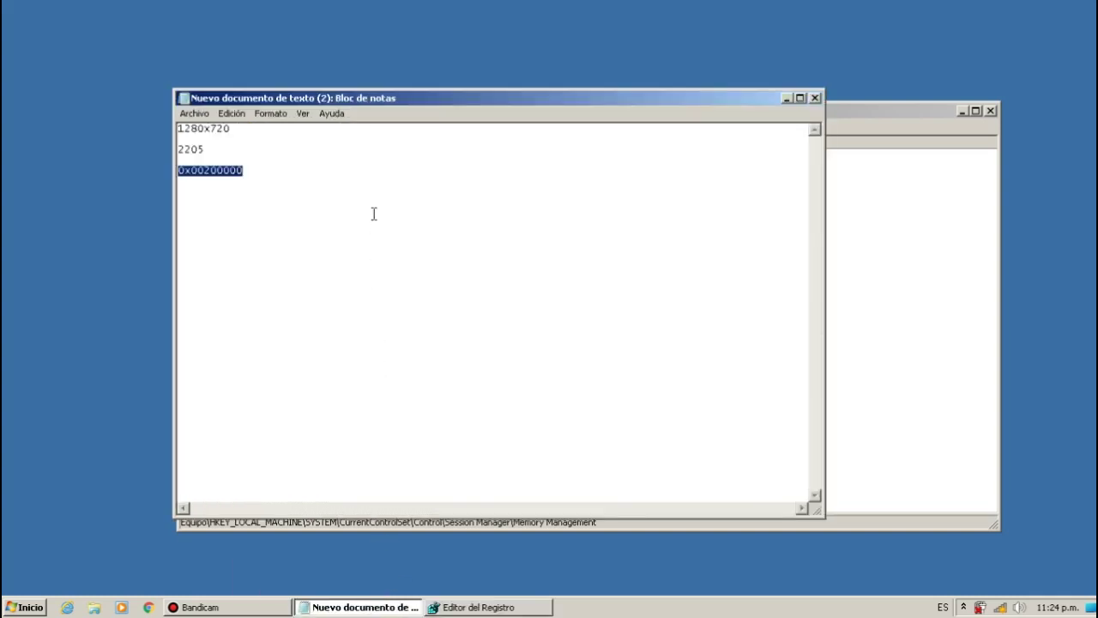
left_click(334, 194)
left_click_drag(273, 171, 144, 168)
right_click(205, 174)
left_click(241, 216)
left_click(256, 168)
left_click_drag(259, 172, 135, 169)
left_click(281, 177)
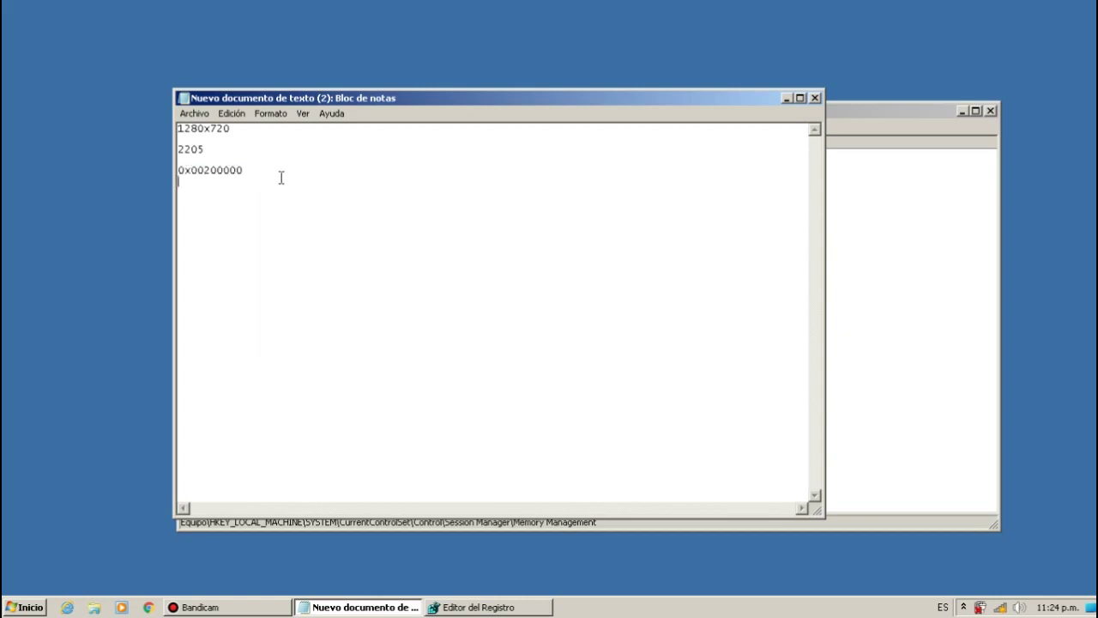
- Close the Notepad document, saving its changes, and cancel editing the IoPageLockLimit value
left_click(815, 97)
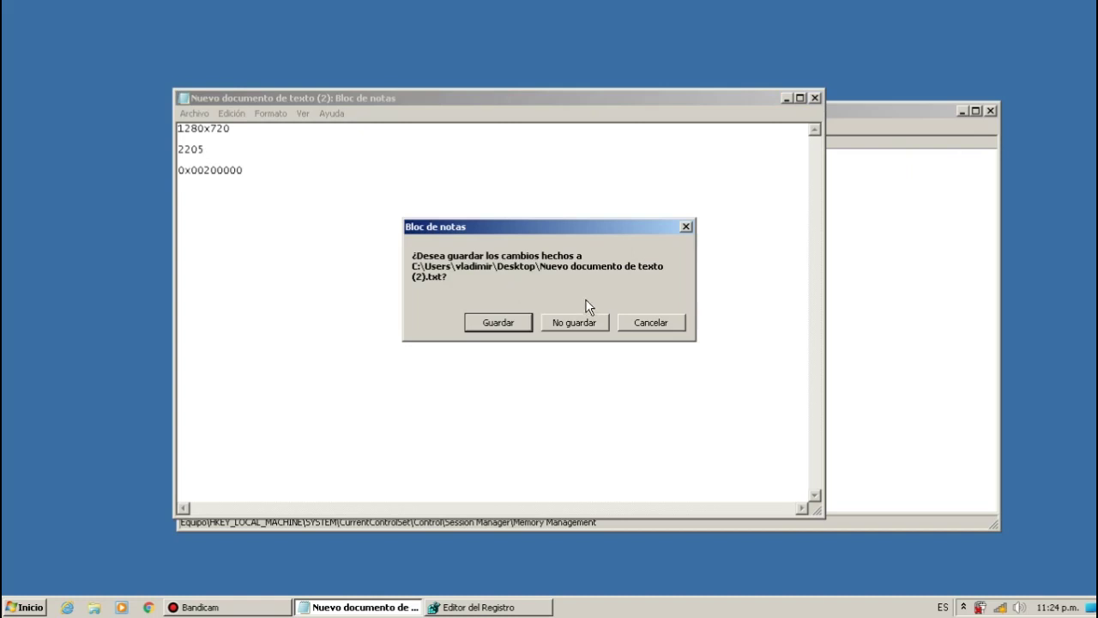
left_click(509, 322)
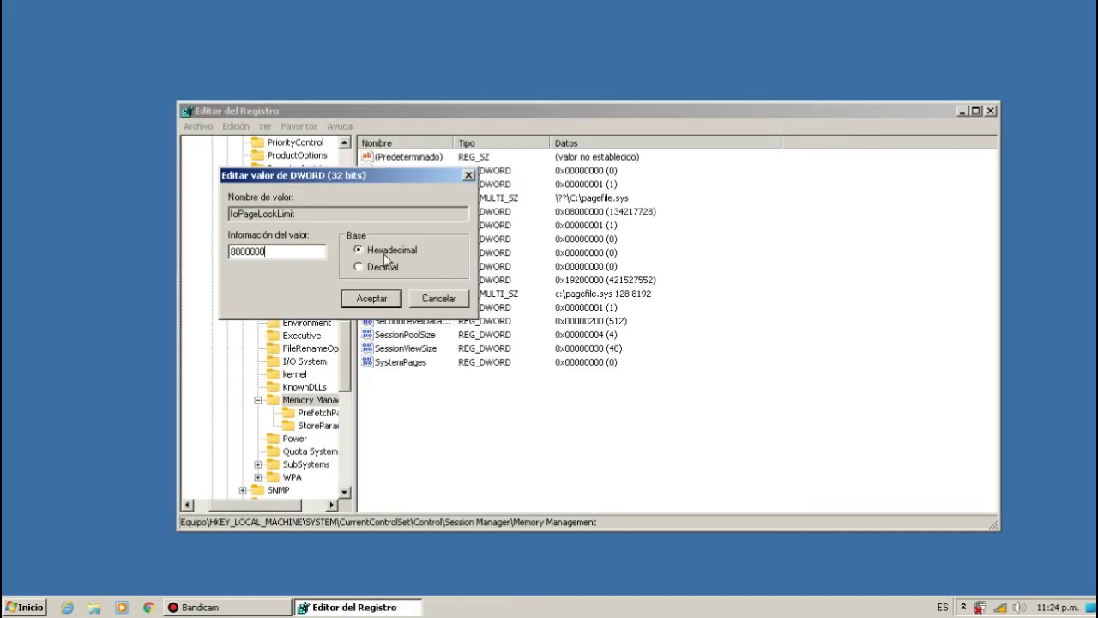
left_click(438, 298)
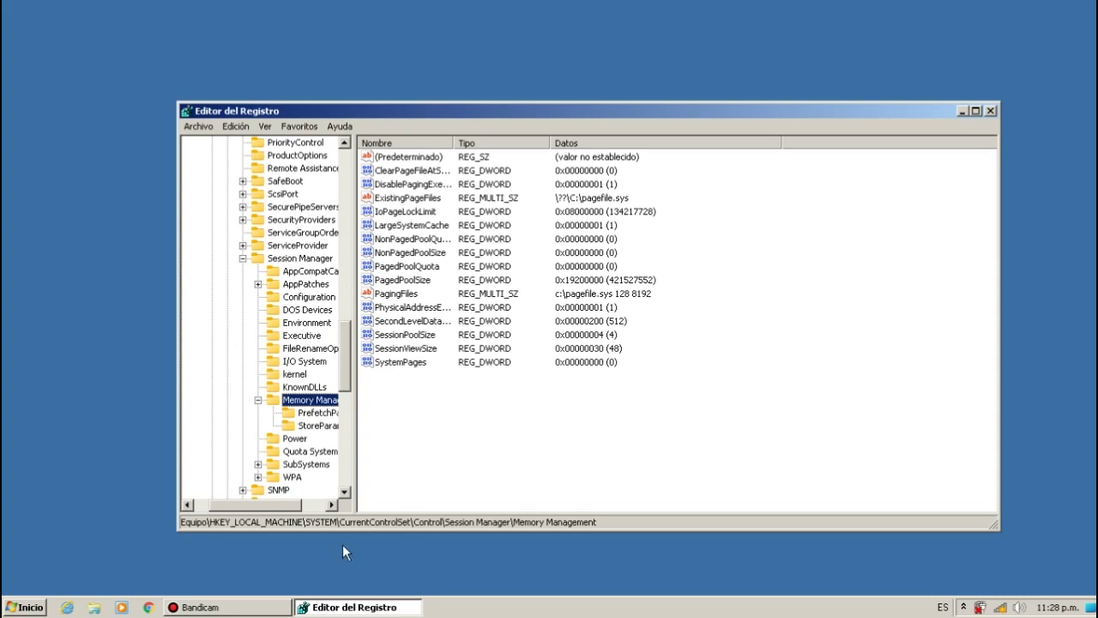
- Open the PrefetchParameters subkey under Memory Management in the registry
left_click_drag(278, 501, 303, 503)
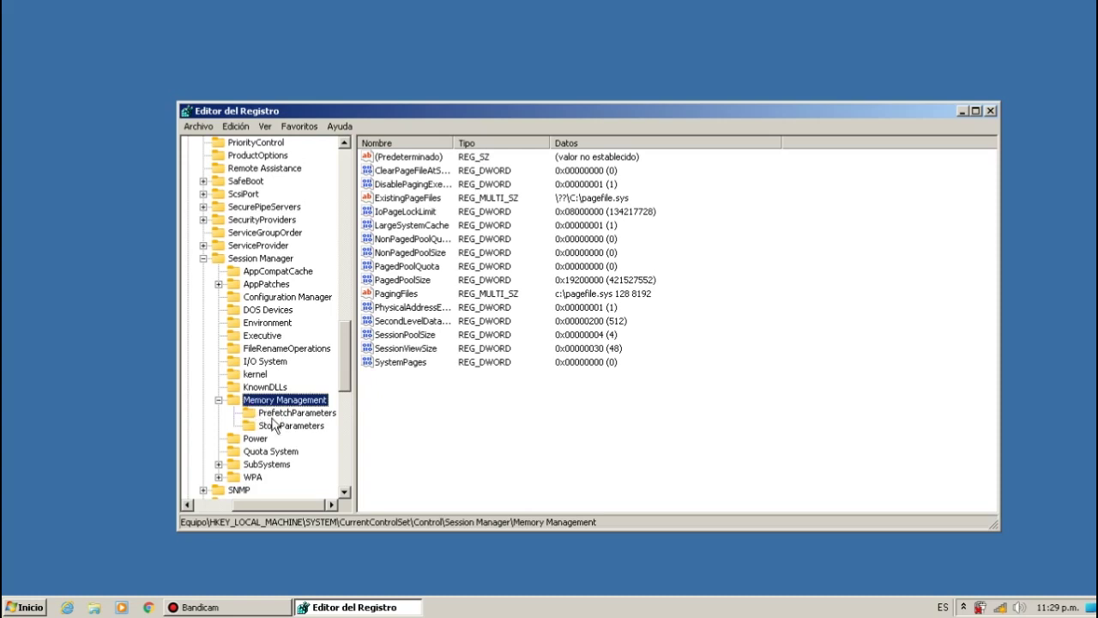
left_click(218, 400)
left_click(222, 400)
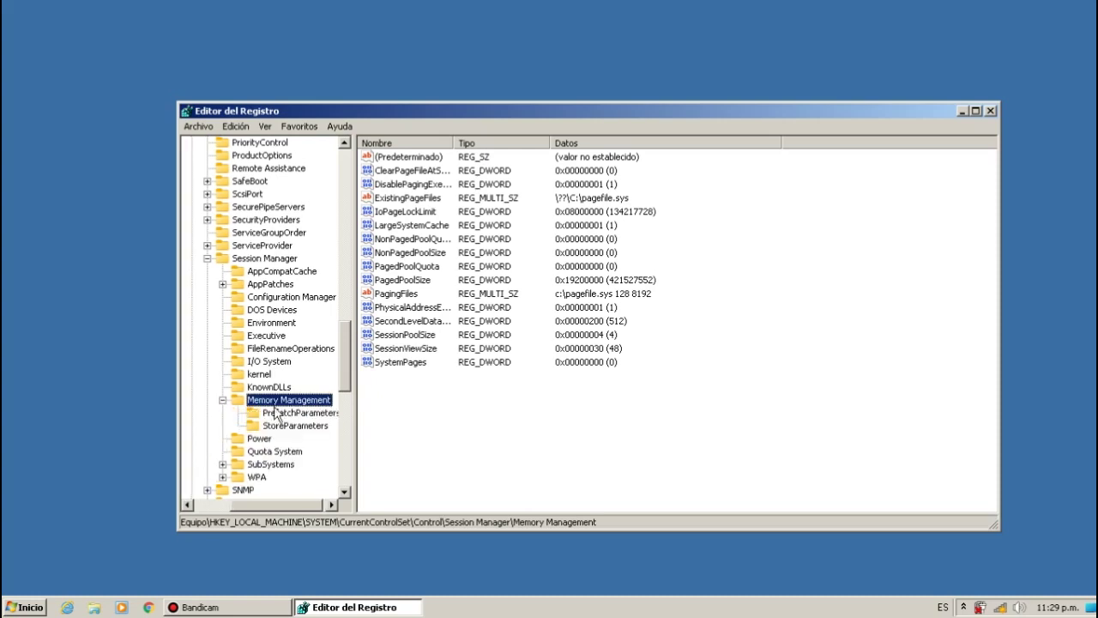
left_click(297, 414)
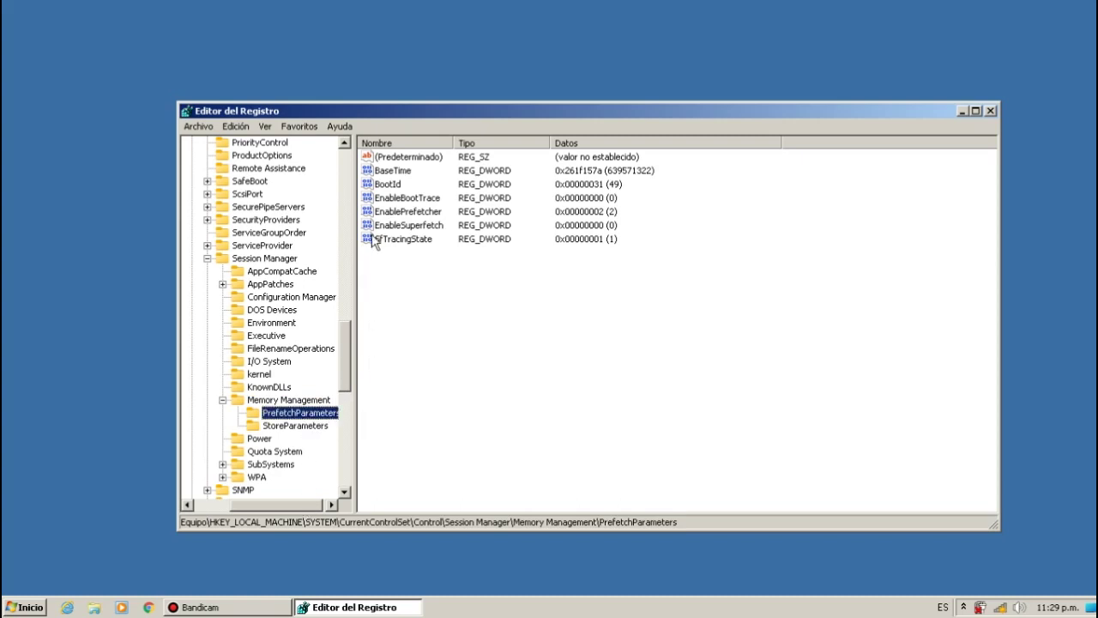
- Inspect the data of the EnablePrefetcher value in its edit dialog and cancel without changing it
left_click(407, 214)
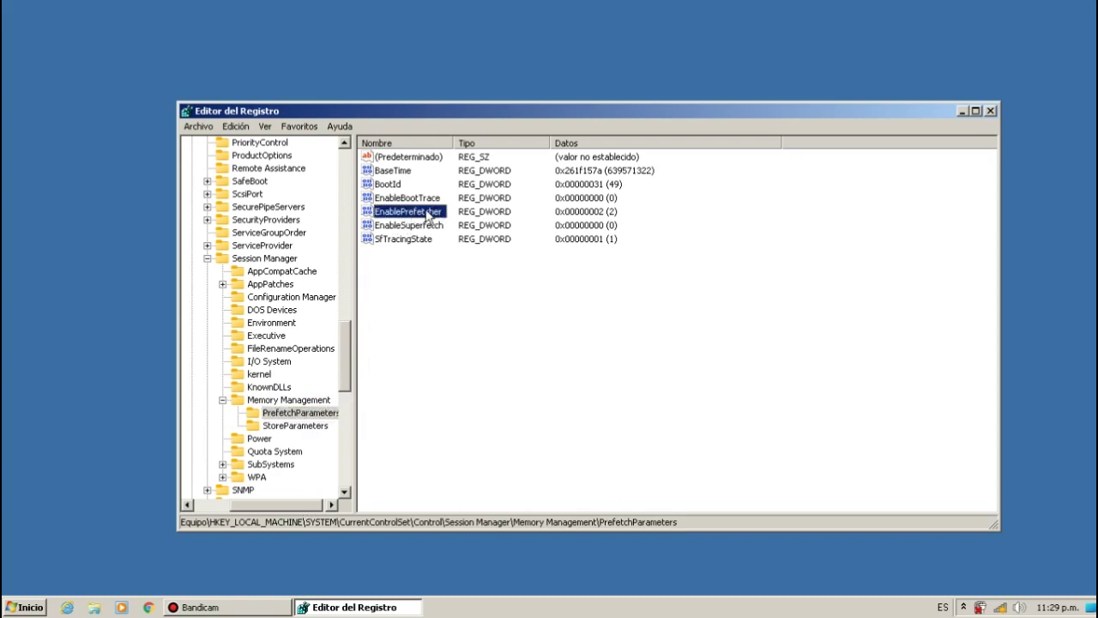
right_click(427, 215)
left_click(450, 219)
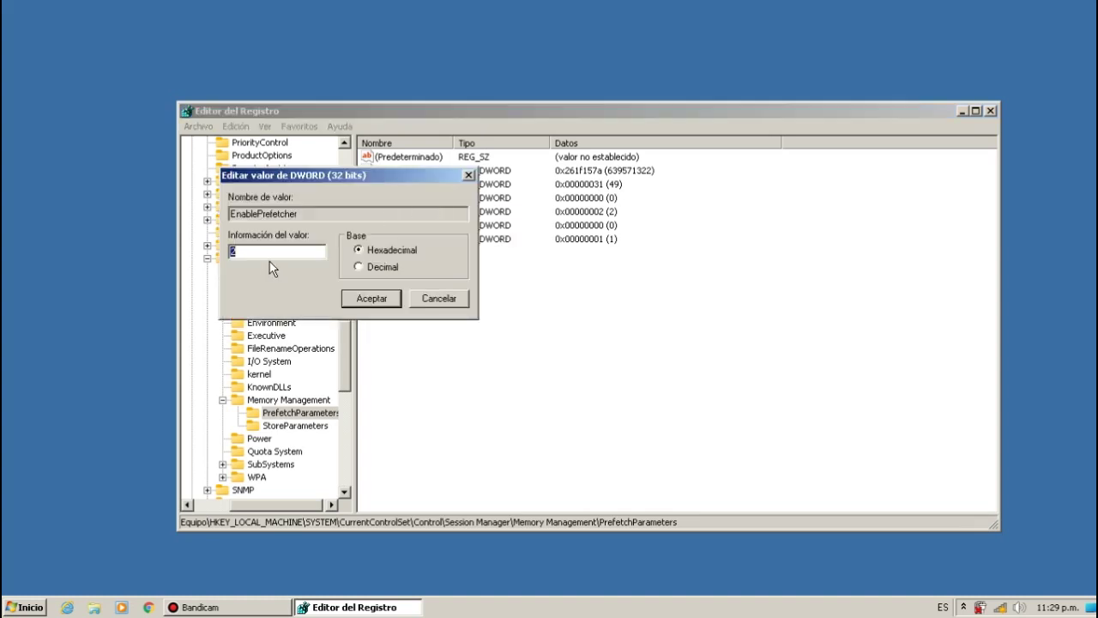
left_click(322, 254)
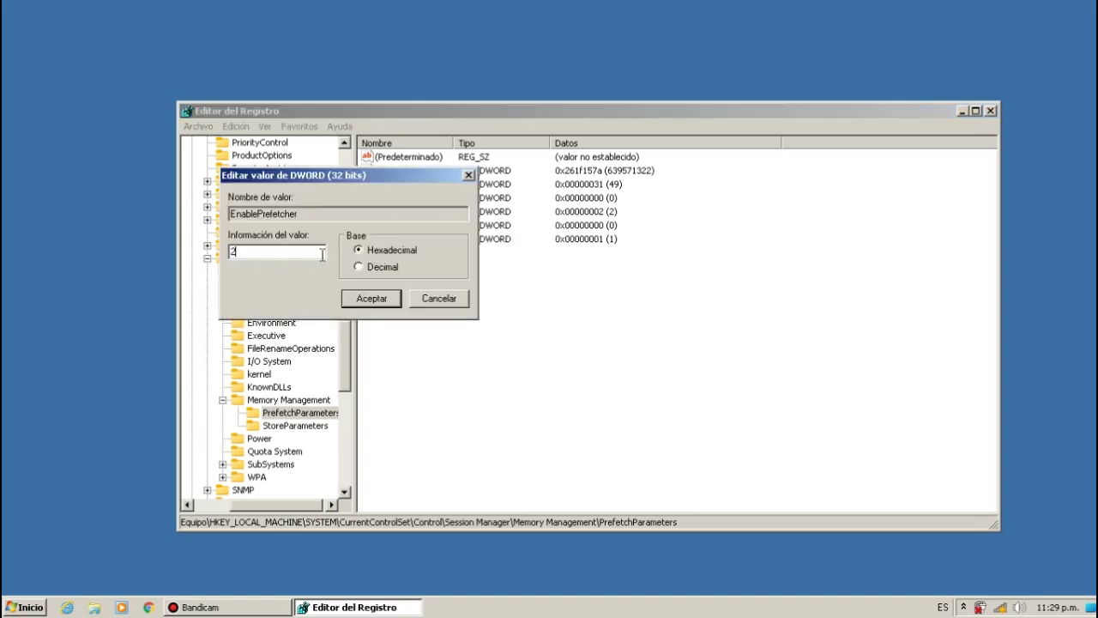
left_click(444, 300)
left_click(465, 213)
left_click(428, 295)
- Inspect the data of the EnableSuperfetch value in its edit dialog and cancel without applying a change
left_click(427, 228)
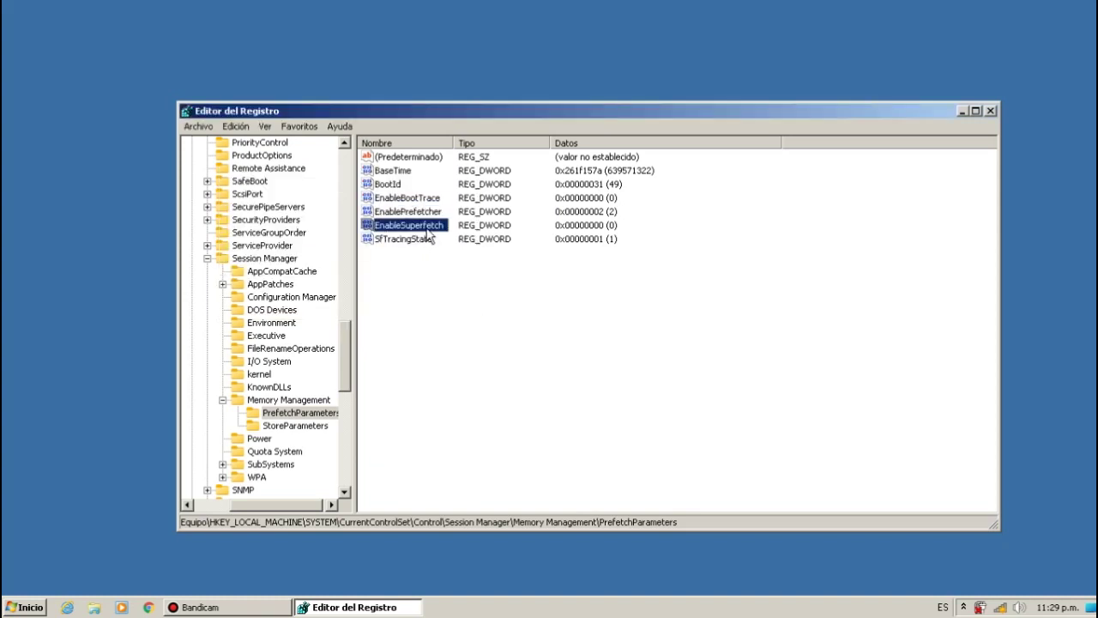
right_click(428, 230)
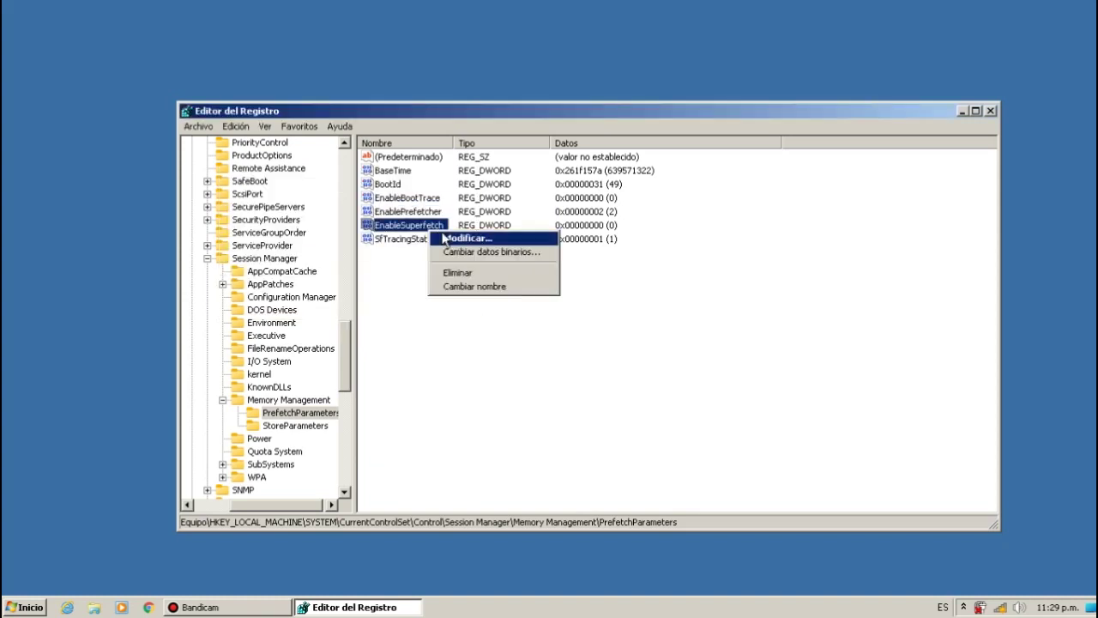
left_click(452, 236)
type("0")
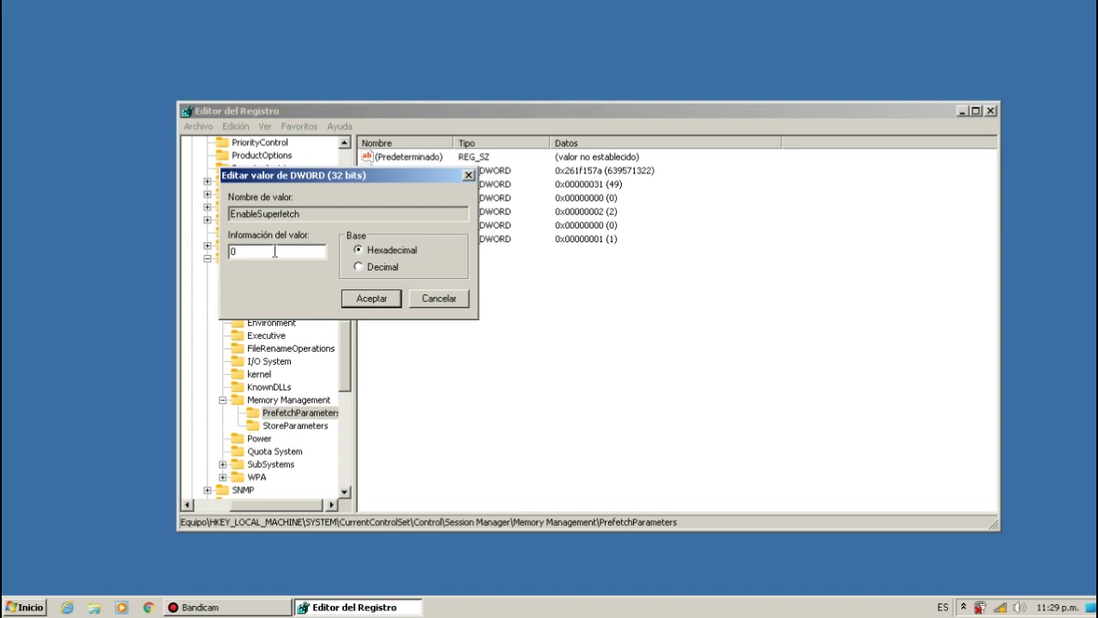
left_click(438, 298)
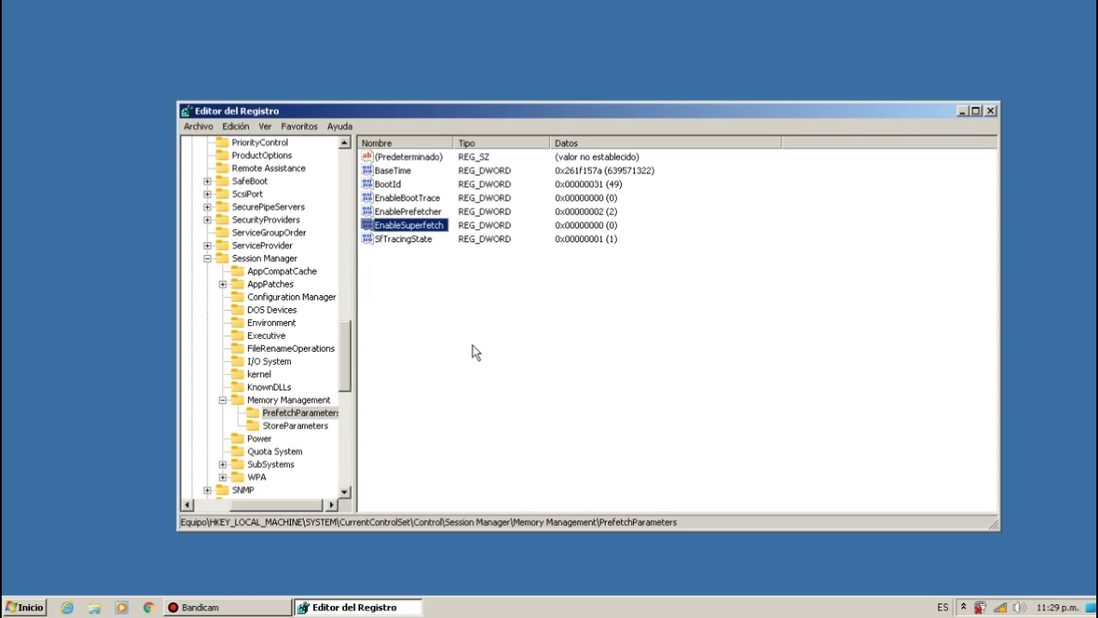
- Collapse the HKEY_LOCAL_MACHINE branch and open the registry key HKEY_LOCAL_MACHINE\SYSTEM\CurrentControlSet\Control
left_click(206, 181)
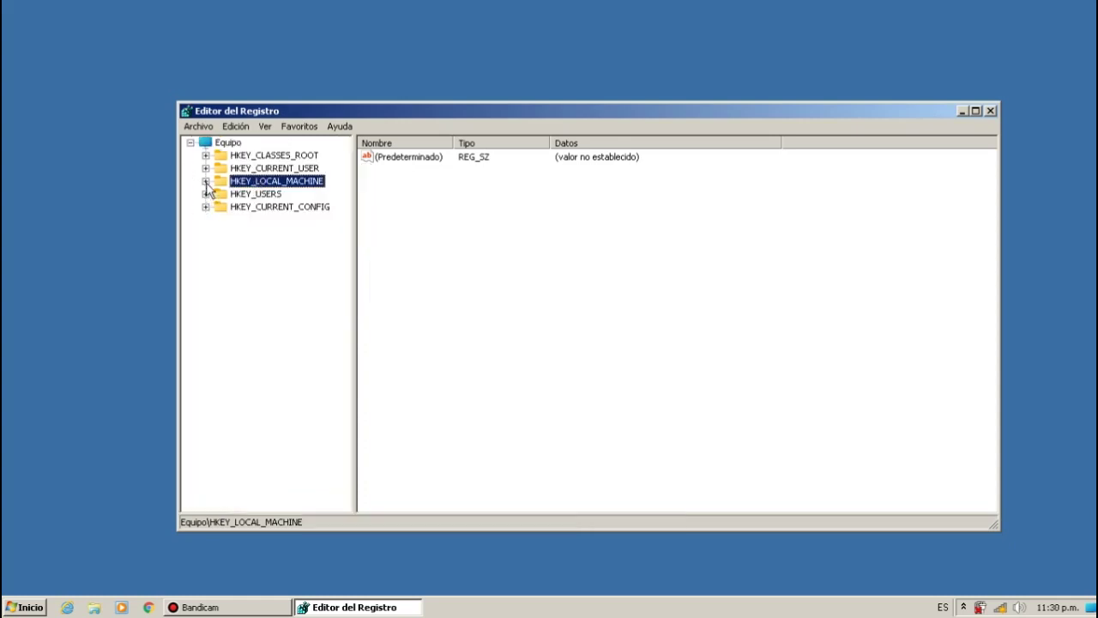
left_click(205, 182)
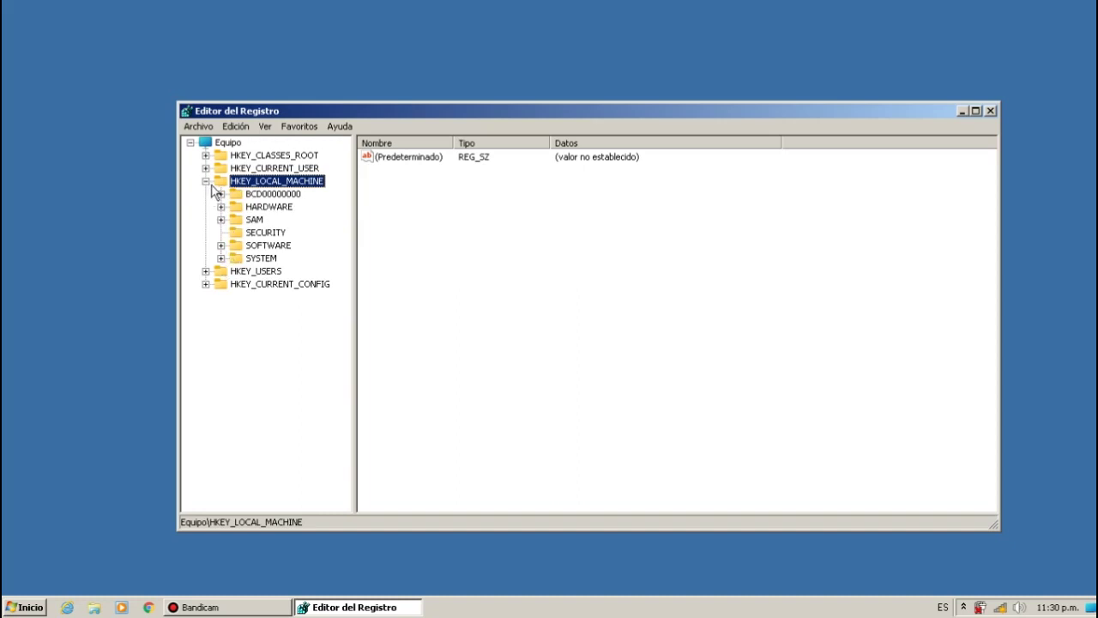
left_click(221, 258)
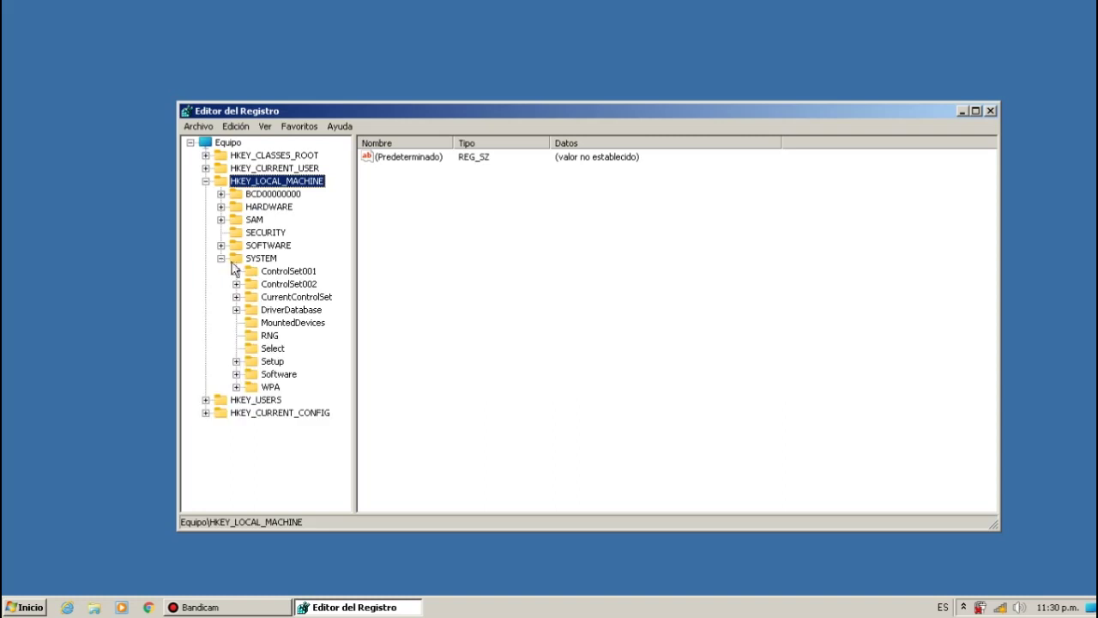
left_click(236, 297)
left_click(269, 313)
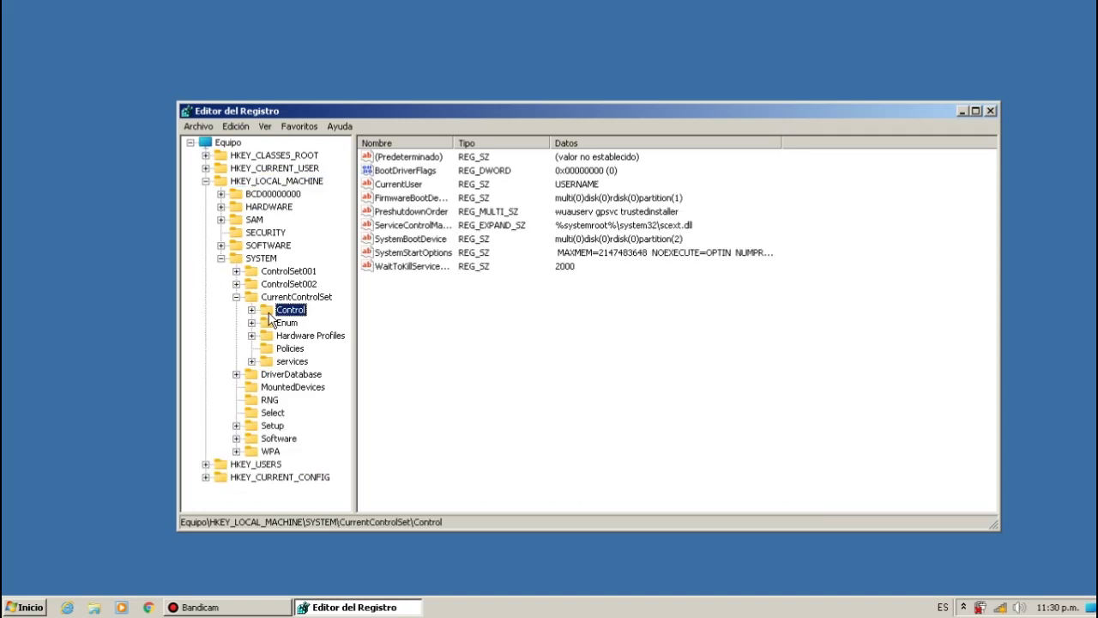
- Inspect the data of the WaitToKillServiceTimeout value and cancel without changing it
left_click(430, 270)
double_click(412, 267)
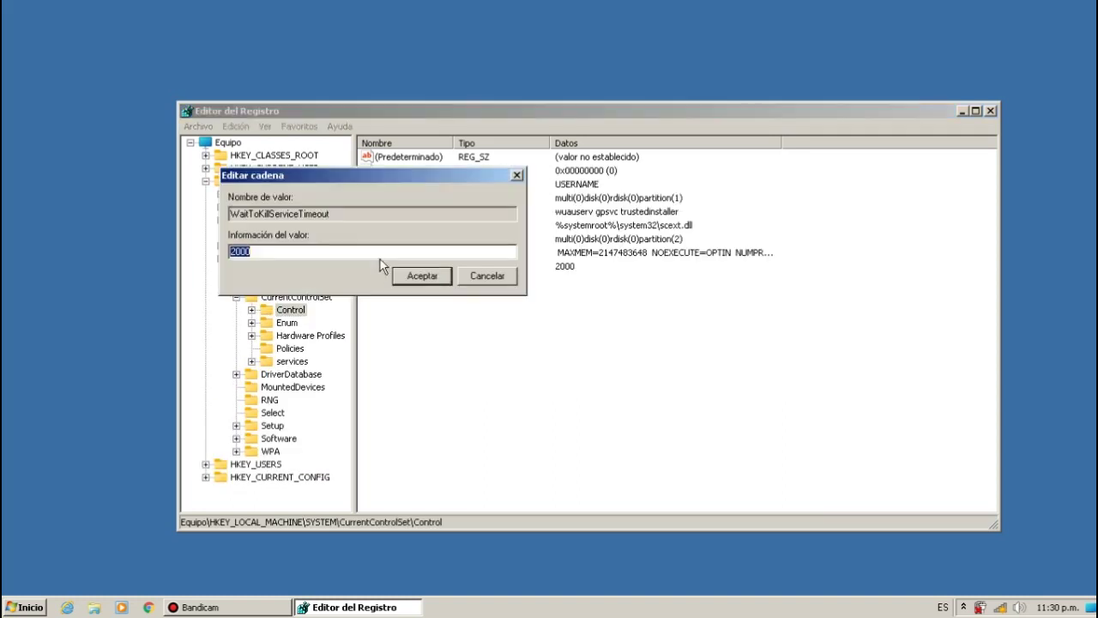
left_click(381, 251)
left_click(491, 279)
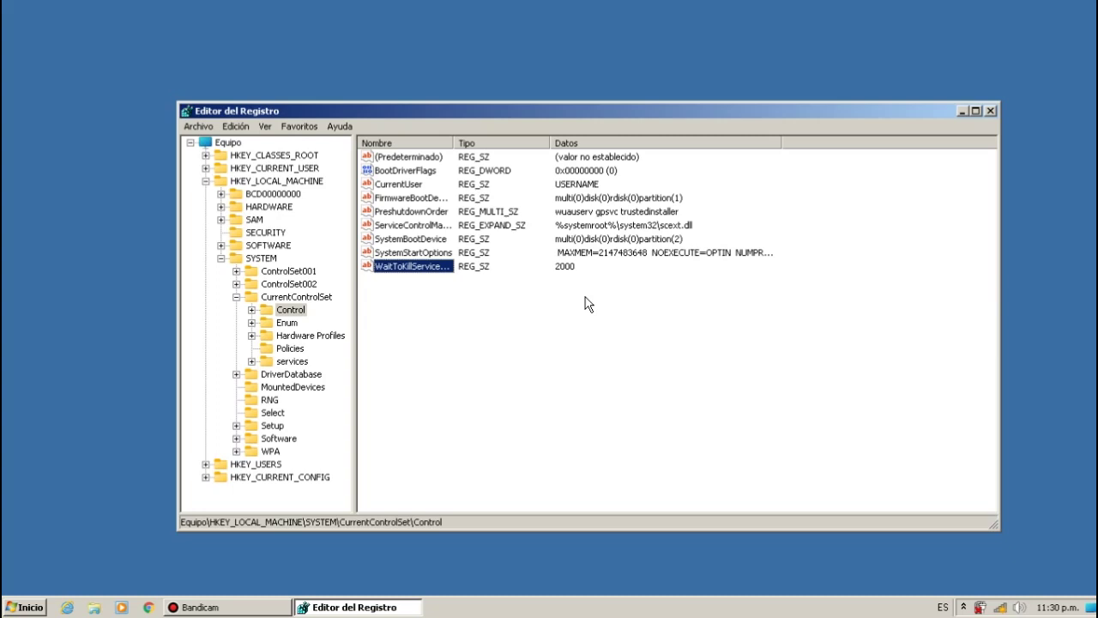
- Close the Registry Editor
left_click(26, 607)
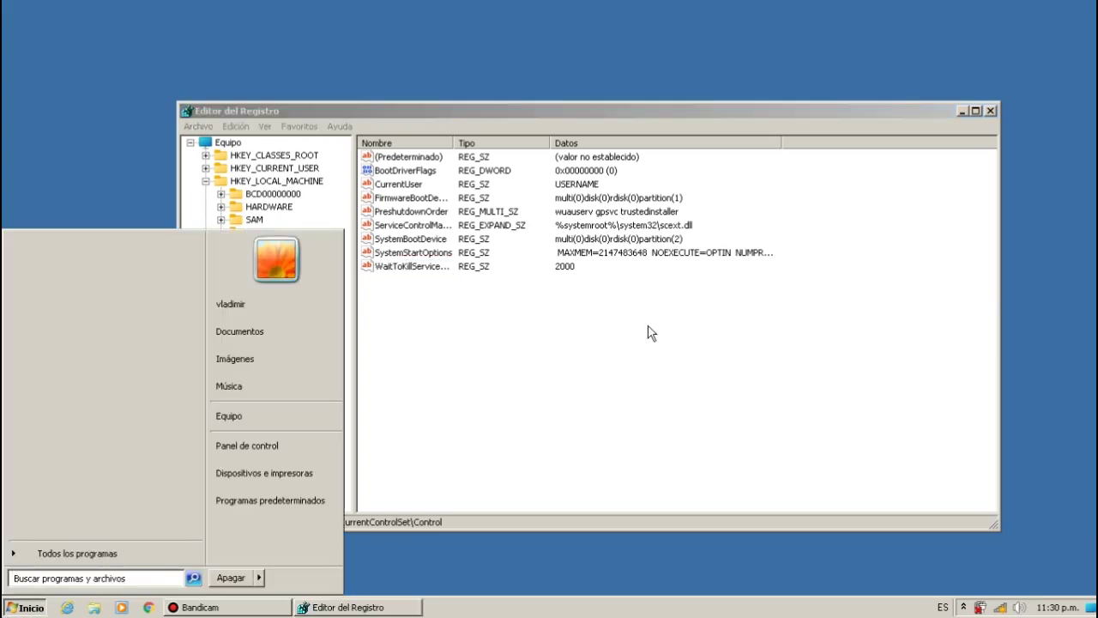
left_click(629, 339)
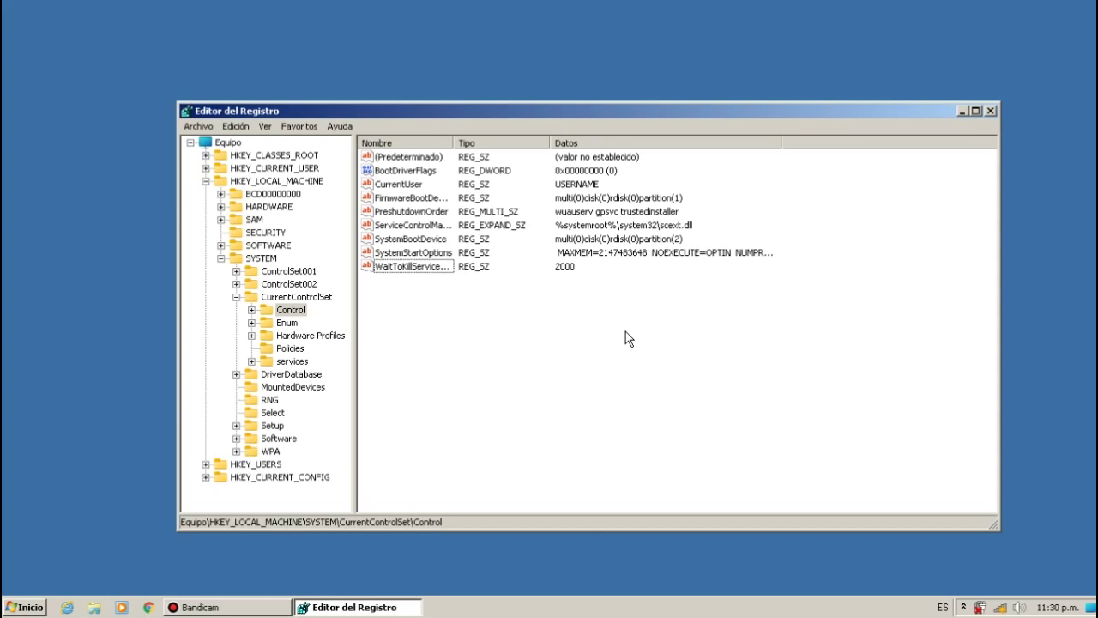
left_click(990, 111)
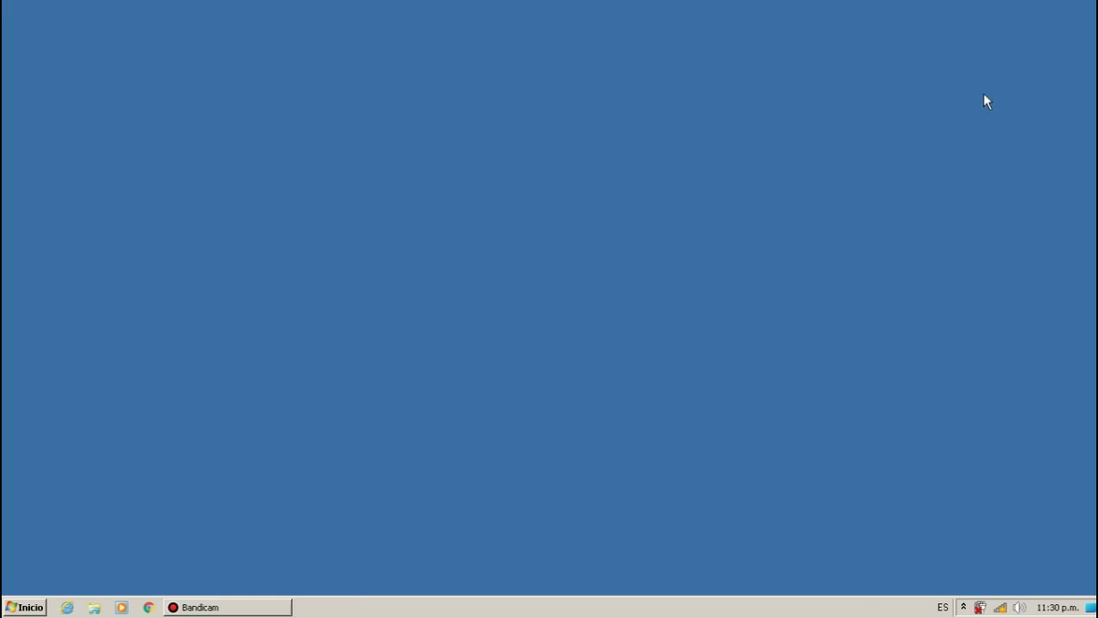
- Open System Configuration by running msconfig and show its Arranque settings
key("super+r")
type("me")
key("BackSpace")
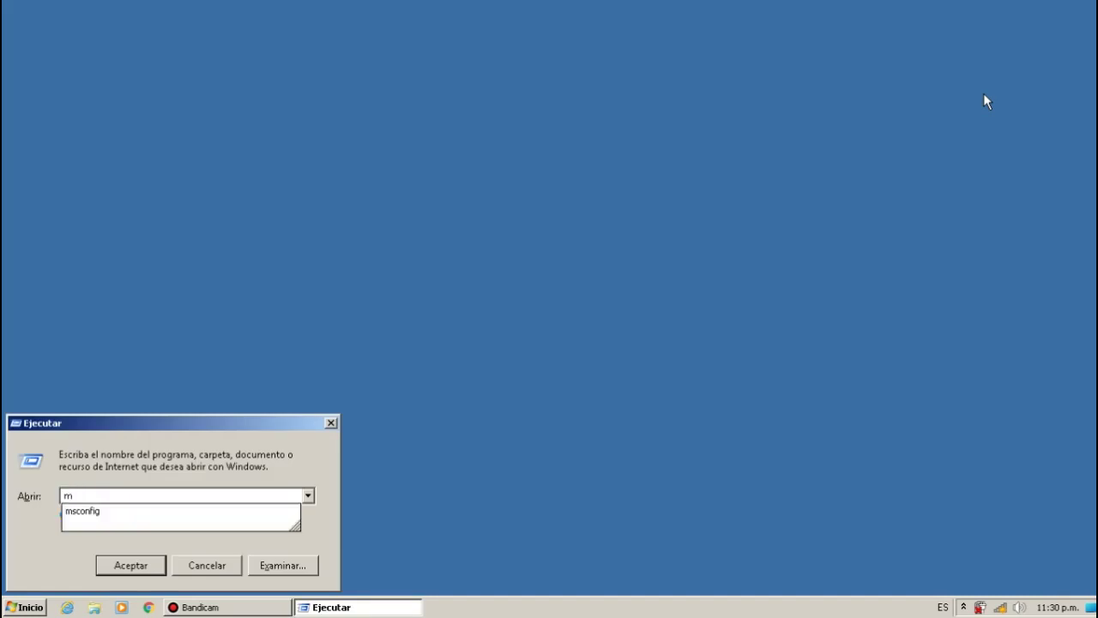
type("sconfig")
key("Return")
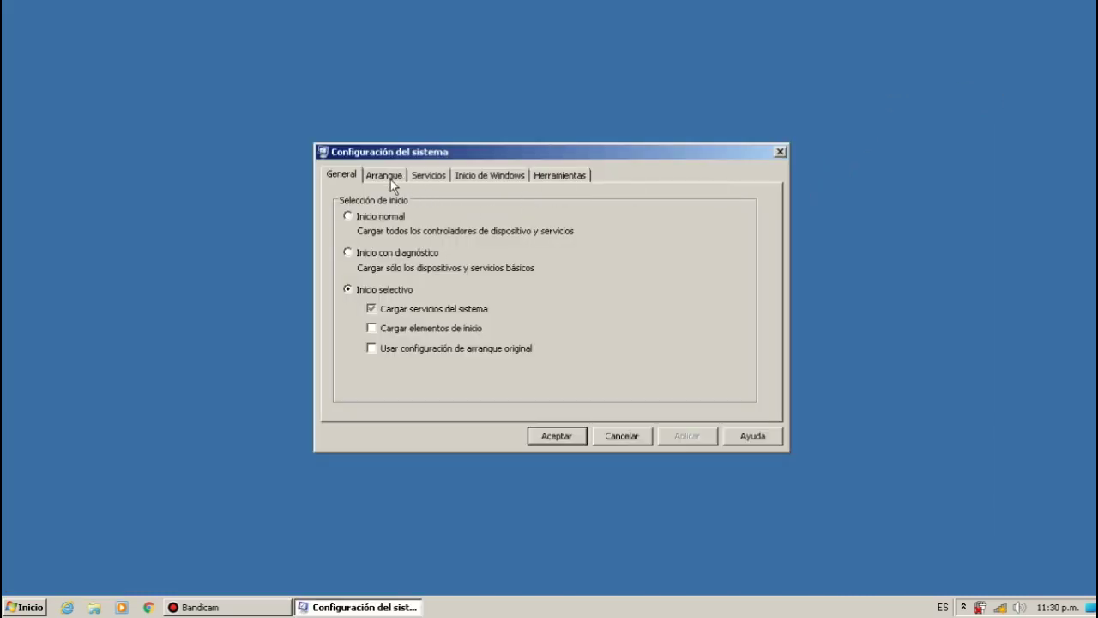
left_click(388, 176)
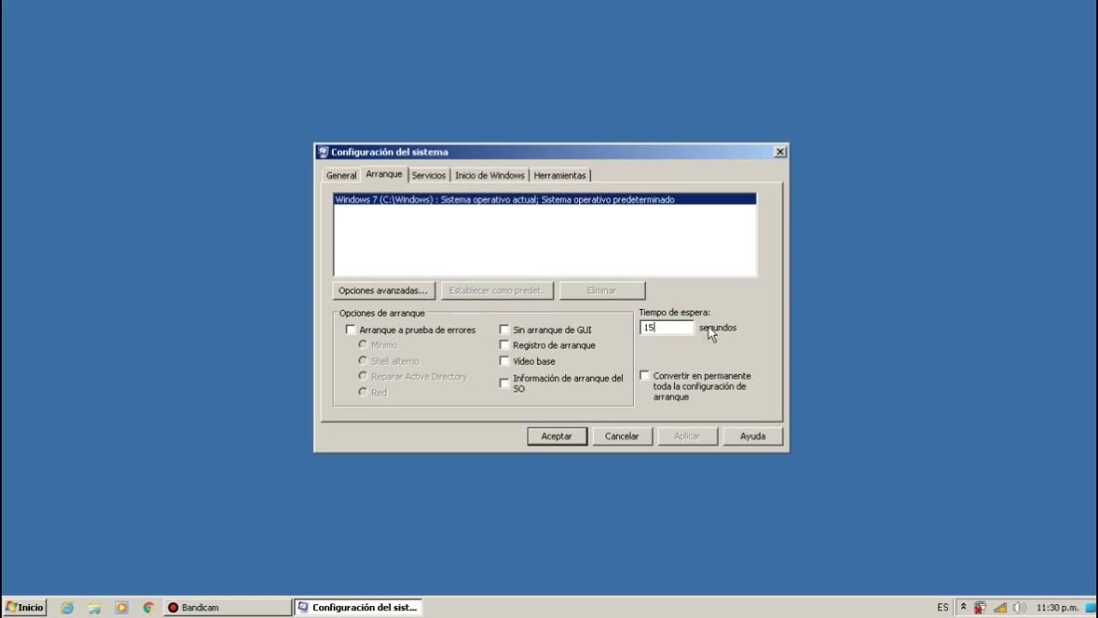
- Review the processor count and maximum memory in the advanced boot options, and cancel without keeping changes
left_click(384, 291)
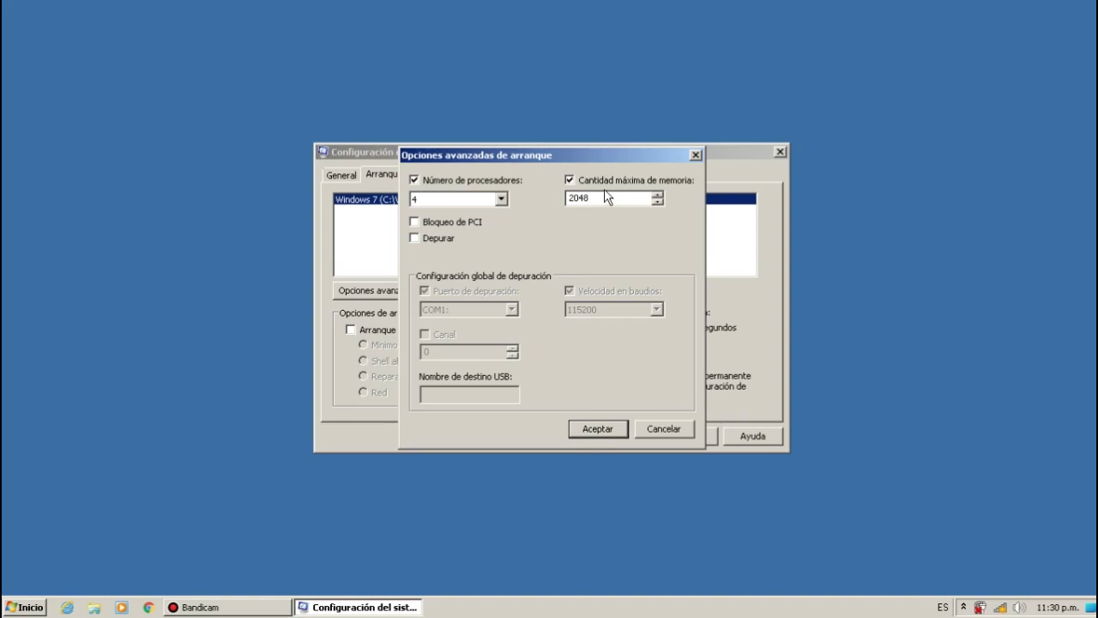
left_click(659, 195)
left_click(649, 432)
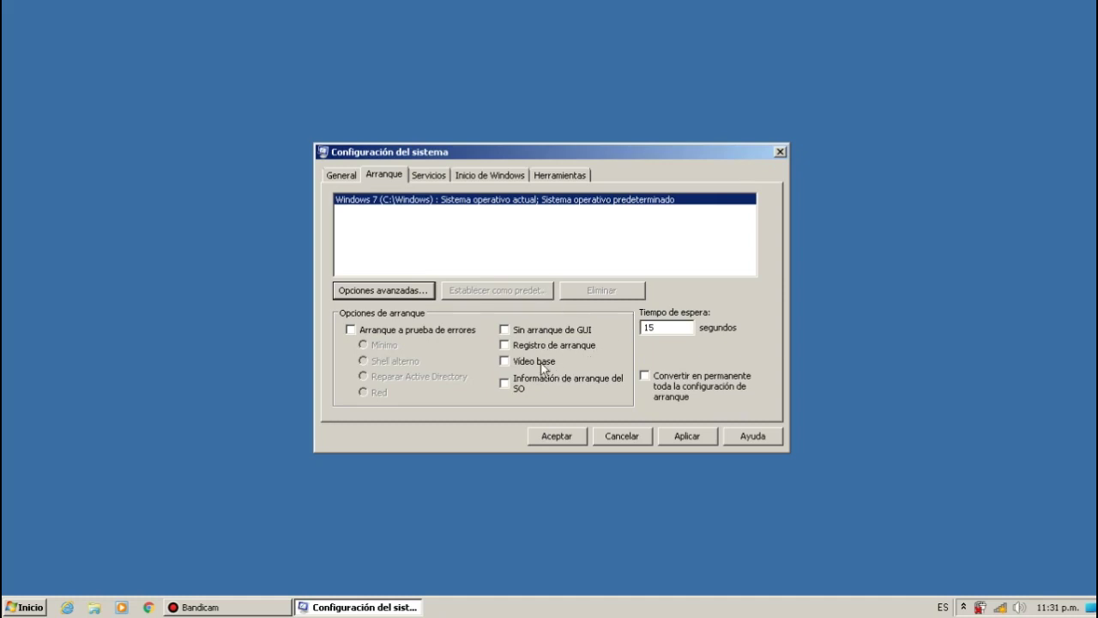
left_click(403, 294)
left_click(662, 433)
- Review the services with Microsoft's hidden and the Windows startup items, and close System Configuration without applying changes
left_click(439, 180)
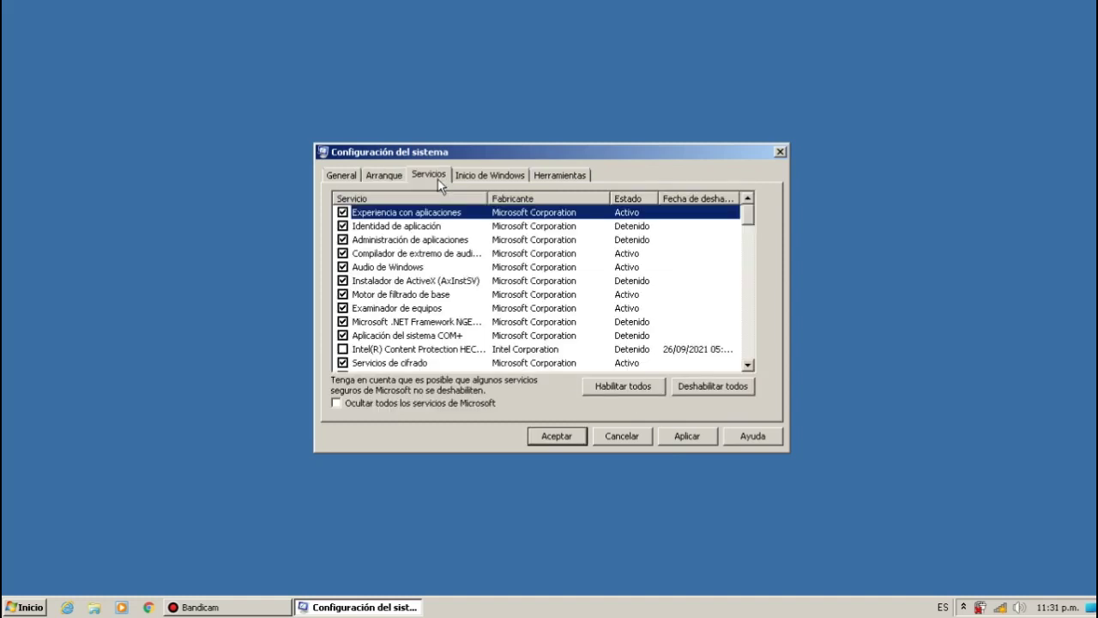
left_click(336, 404)
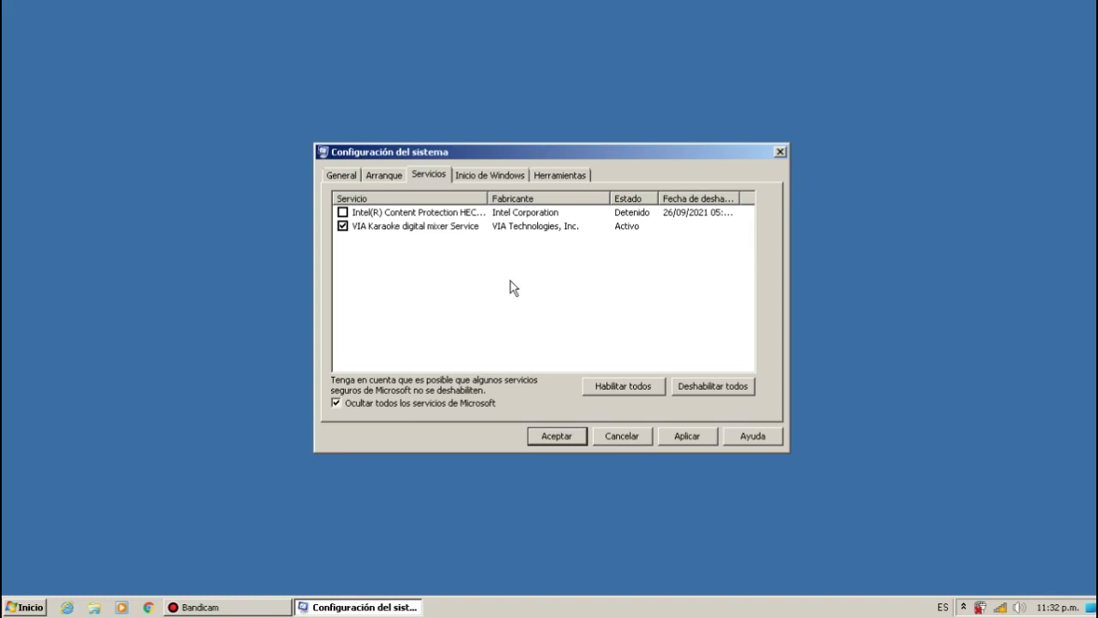
left_click(496, 176)
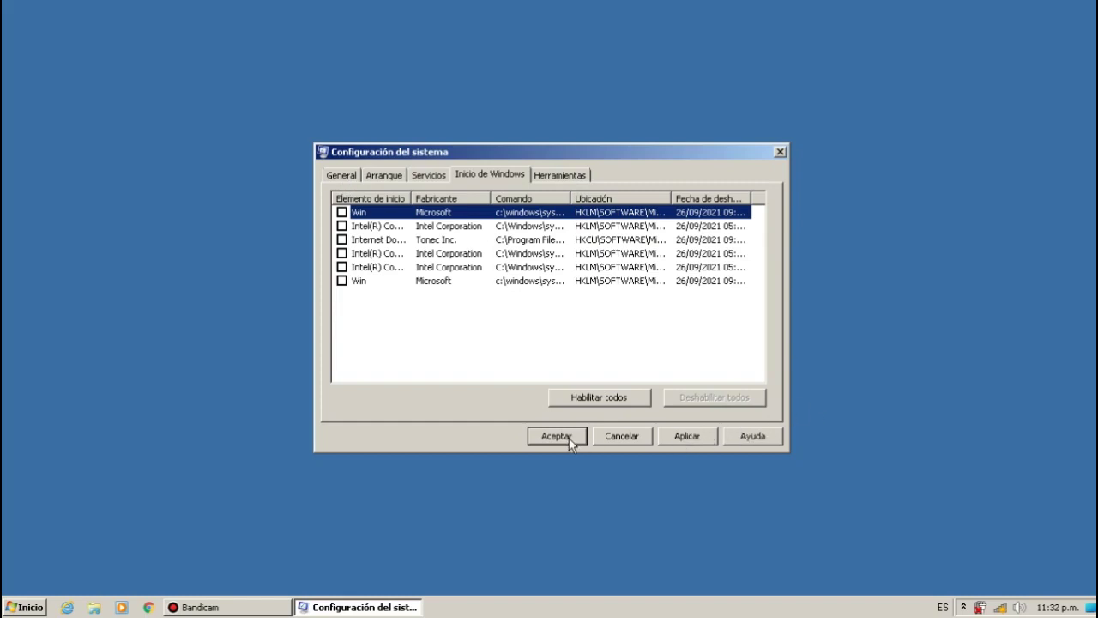
left_click(622, 436)
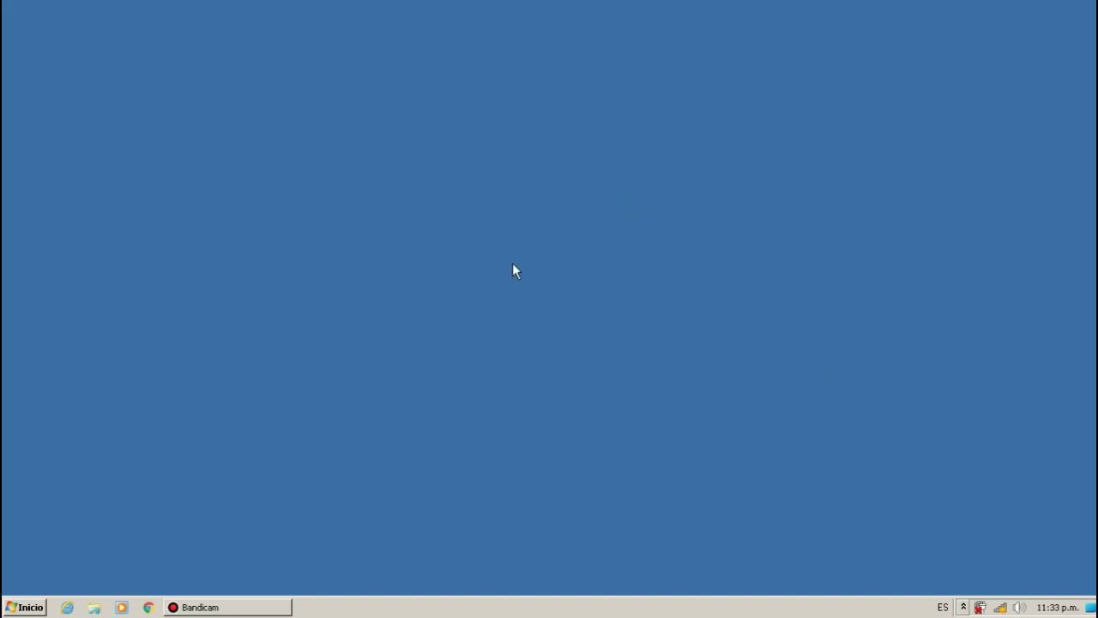
right_click(565, 232)
left_click(627, 268)
right_click(587, 207)
left_click(623, 246)
right_click(606, 210)
left_click(672, 249)
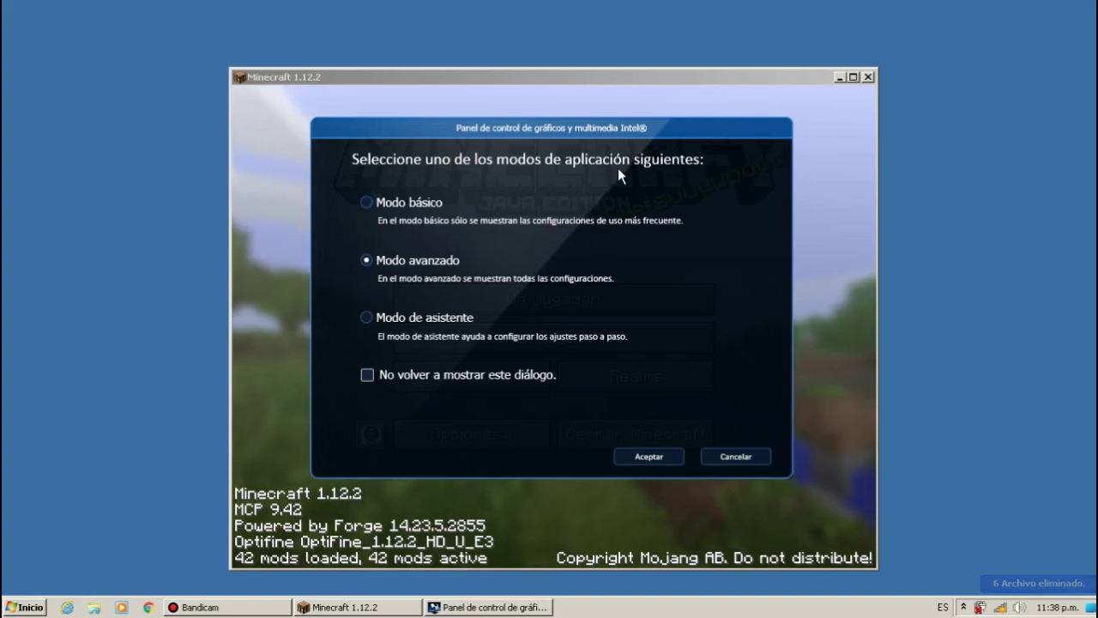
right_click(1002, 227)
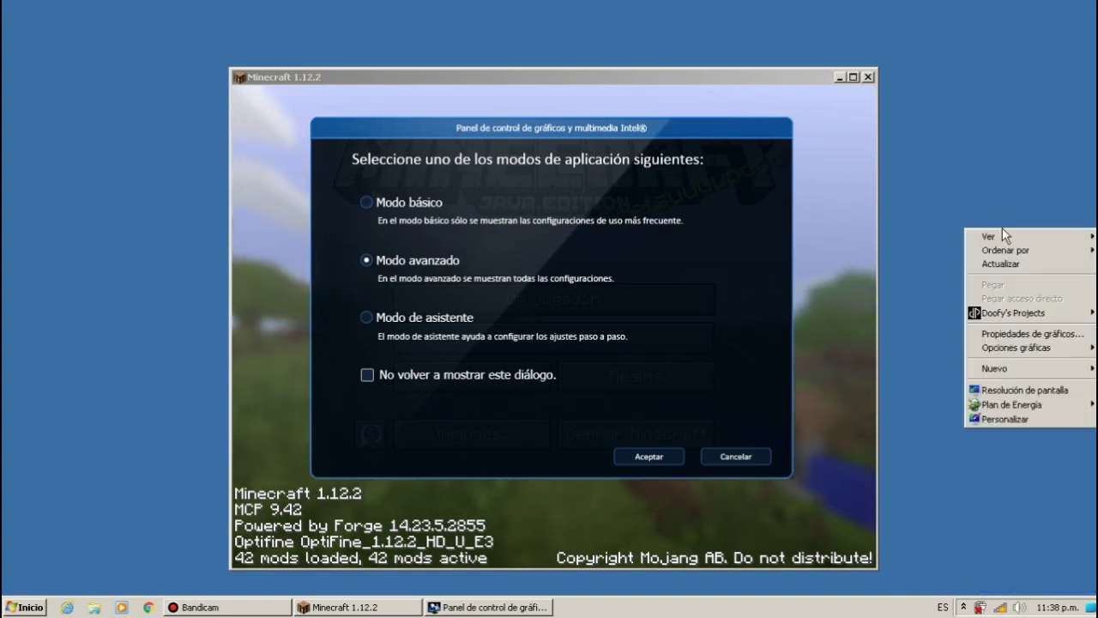
mouse_move(1021, 236)
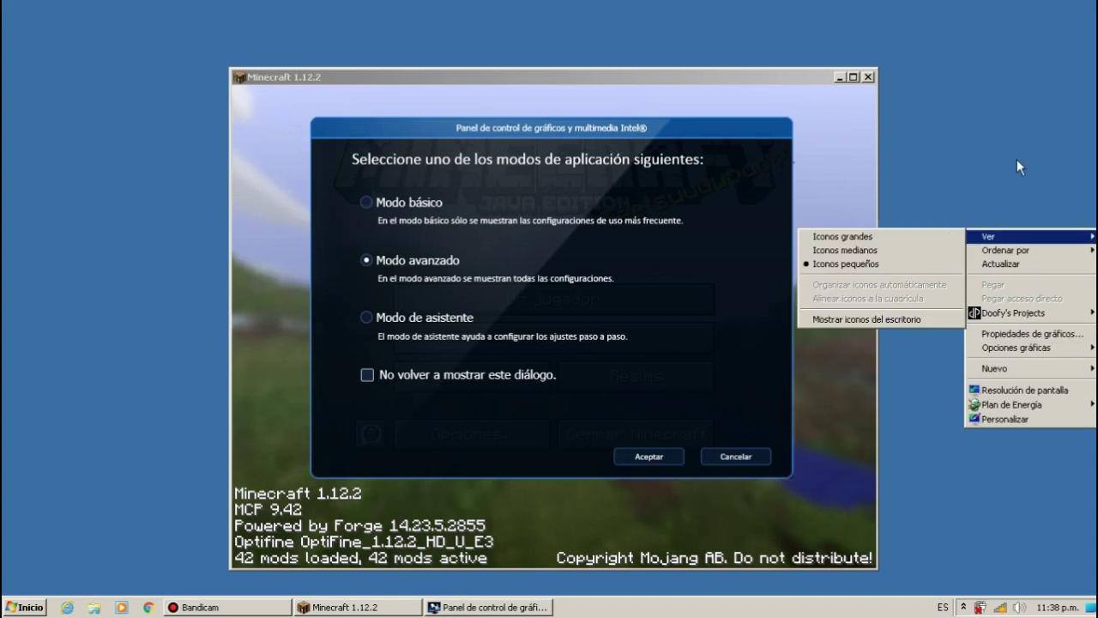
left_click(1039, 153)
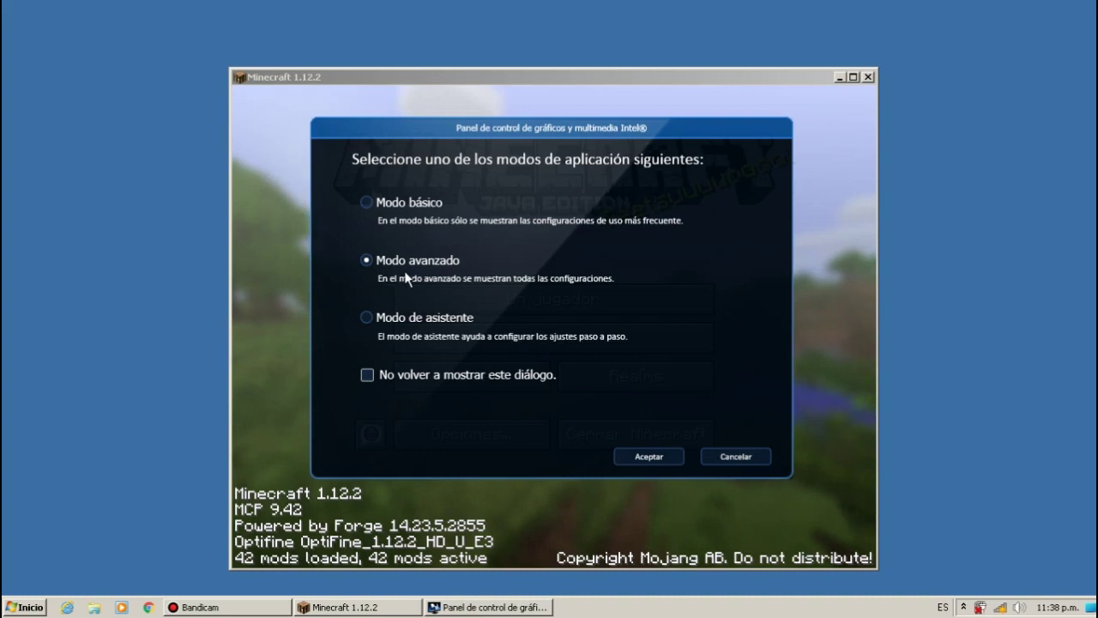
- Open the Intel graphics control panel in Modo avanzado and set the display resolution to 800 x 600
left_click(656, 454)
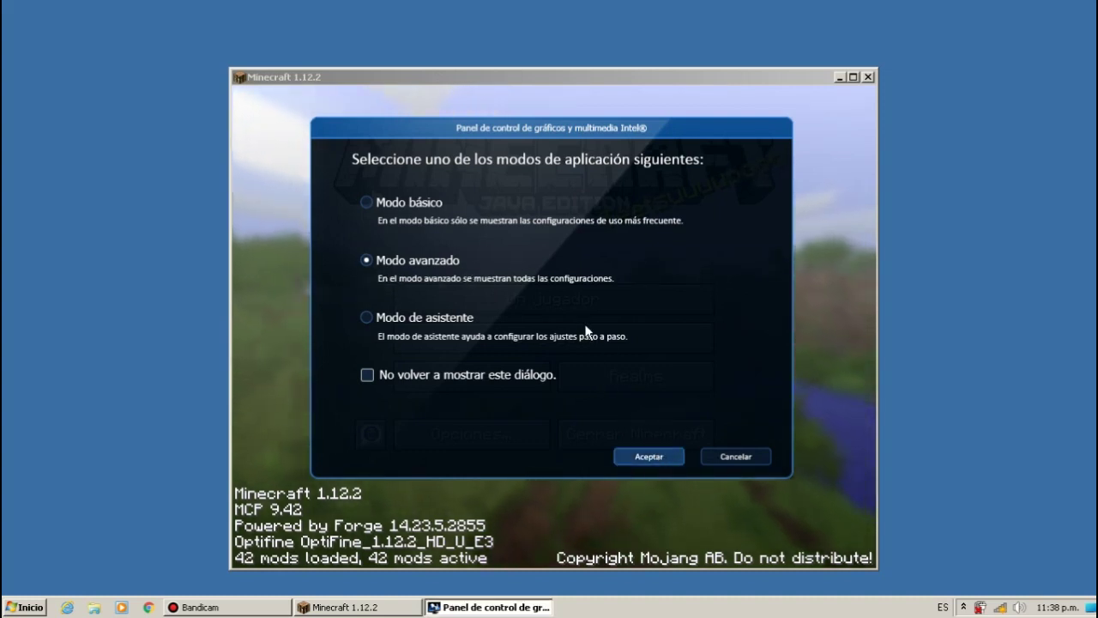
double_click(368, 257)
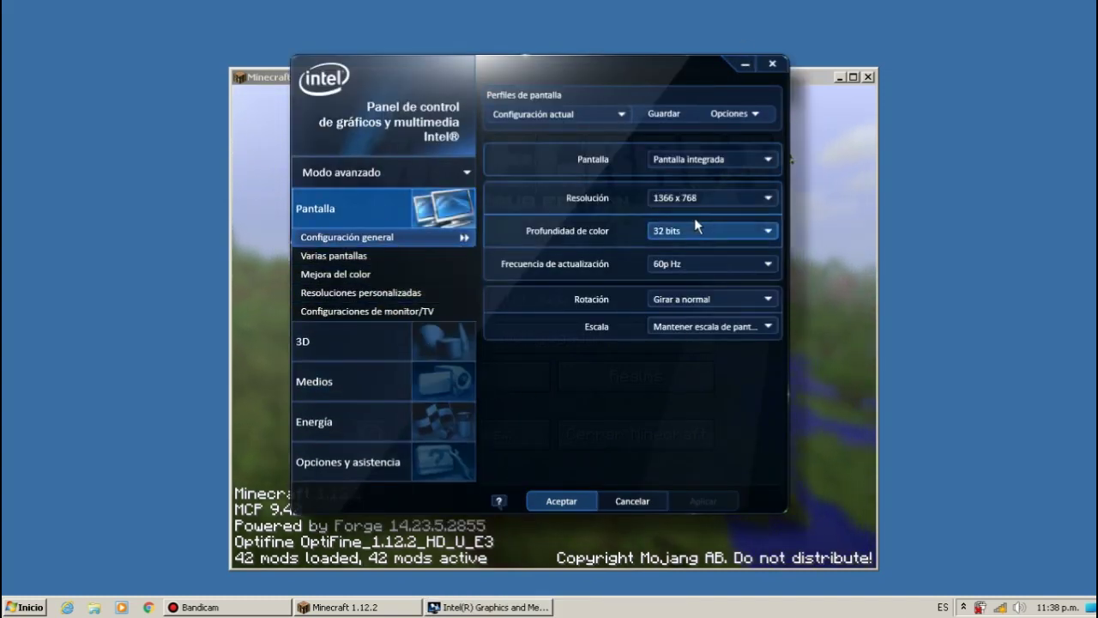
left_click(708, 201)
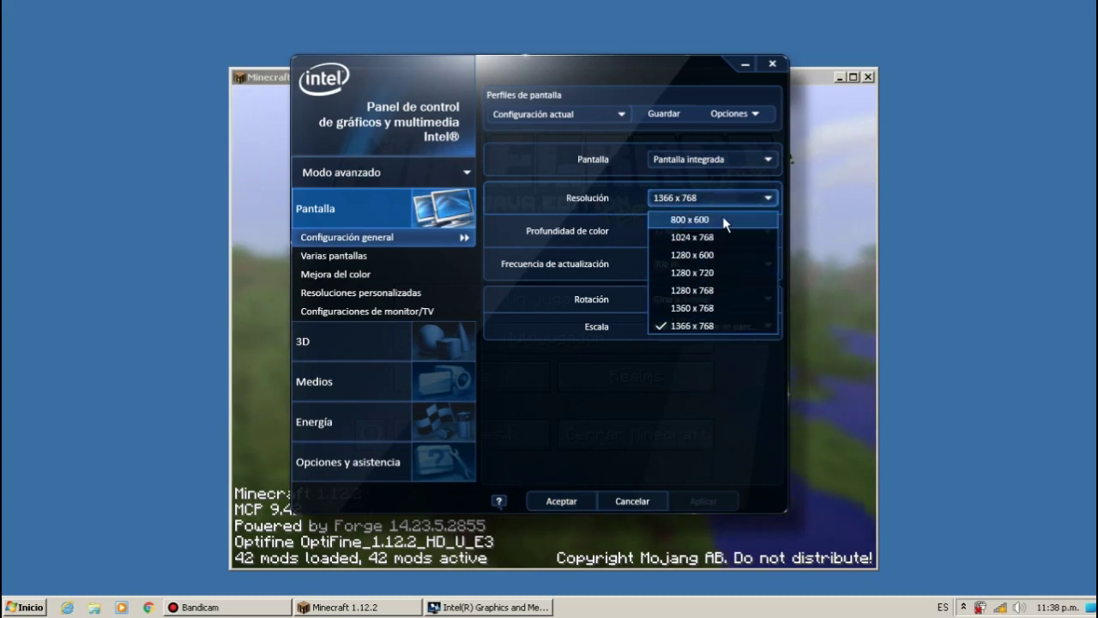
left_click(723, 219)
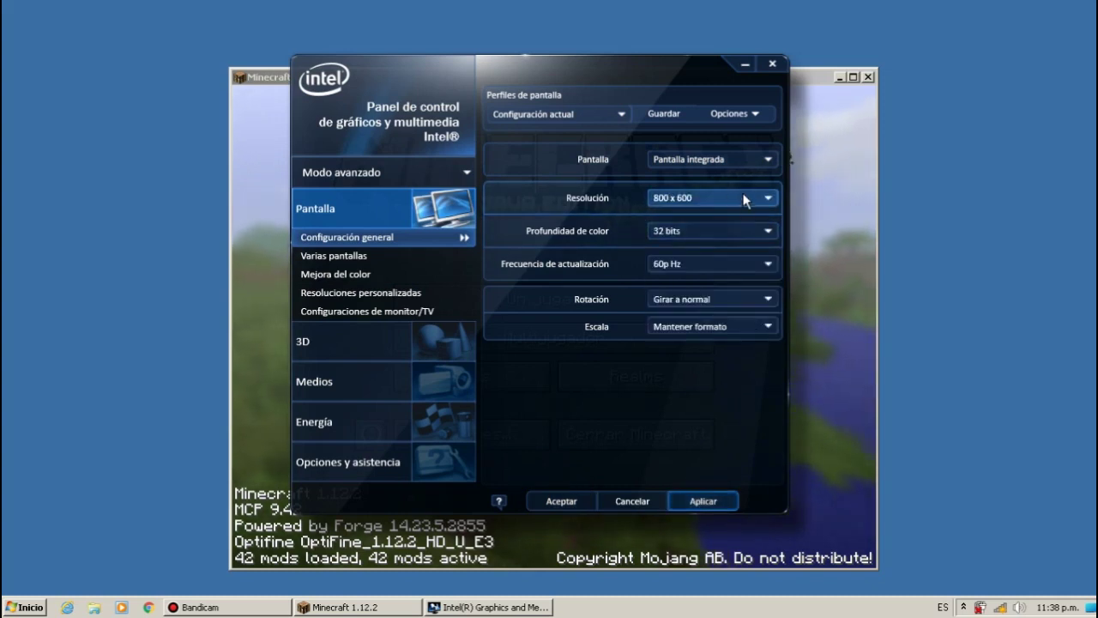
- Set the display scaling to Escalar a pantalla completa, with a 60p Hz refresh rate and 32-bit colour depth
left_click(740, 327)
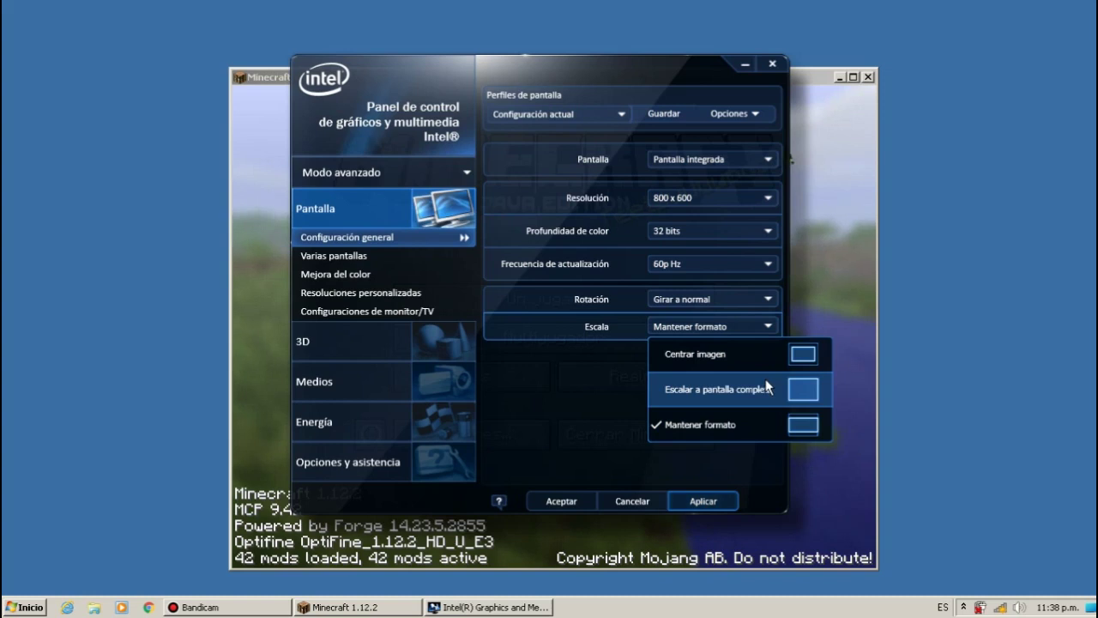
left_click(777, 388)
left_click(753, 329)
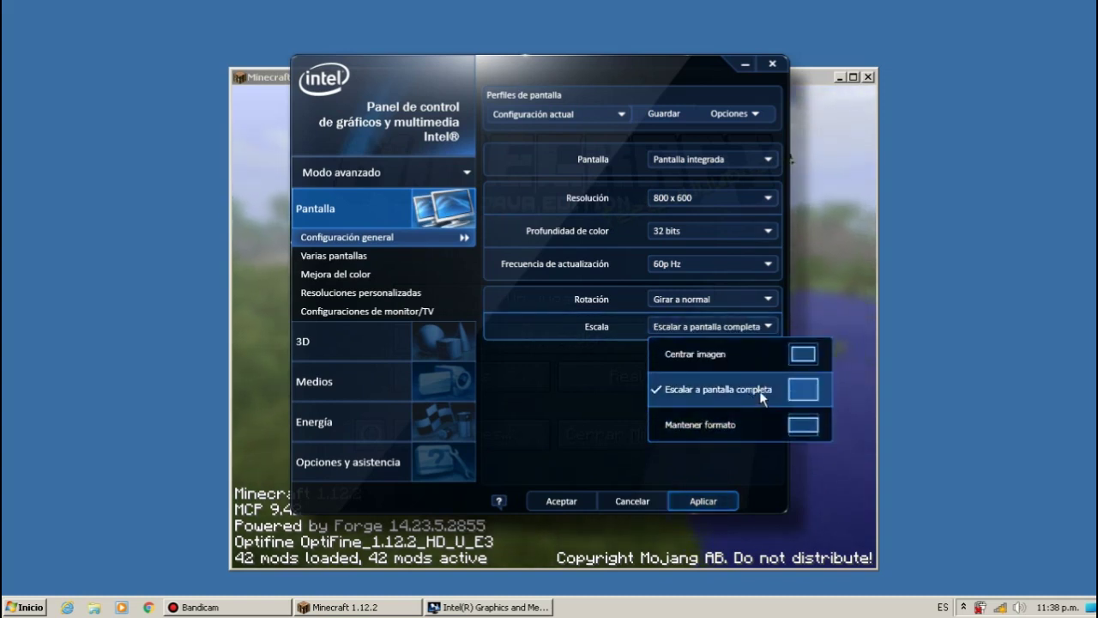
left_click(568, 393)
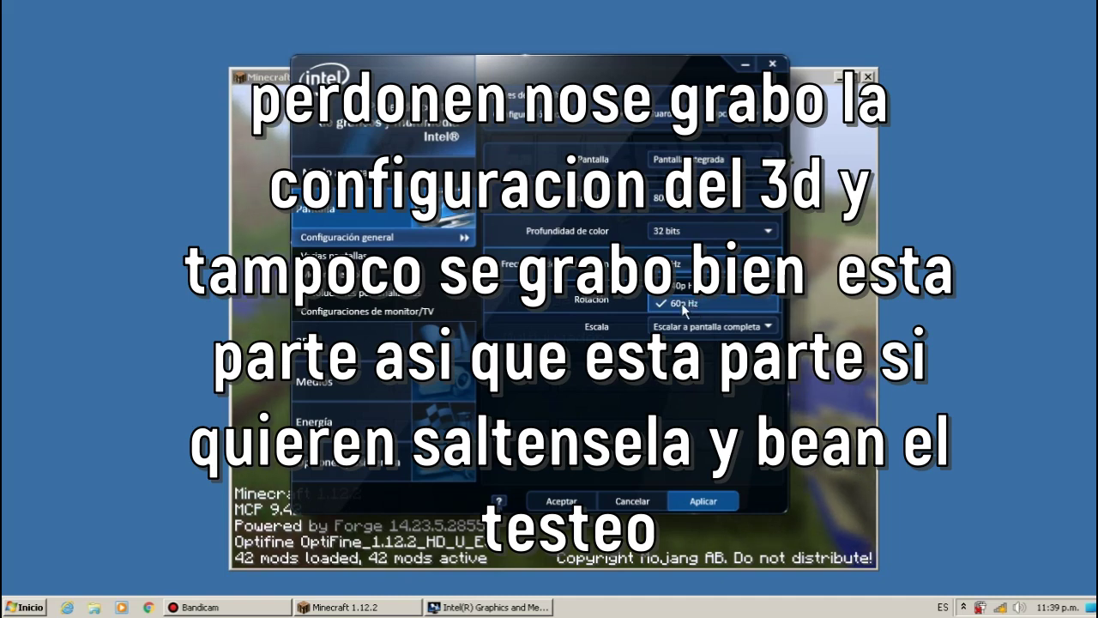
left_click(683, 304)
left_click(687, 230)
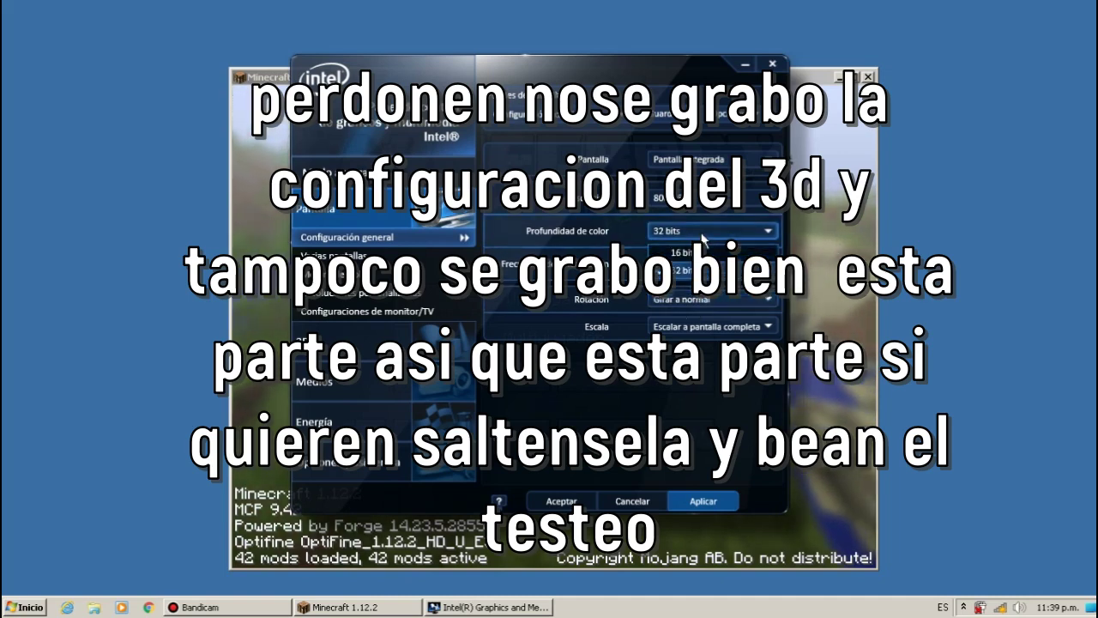
left_click(677, 271)
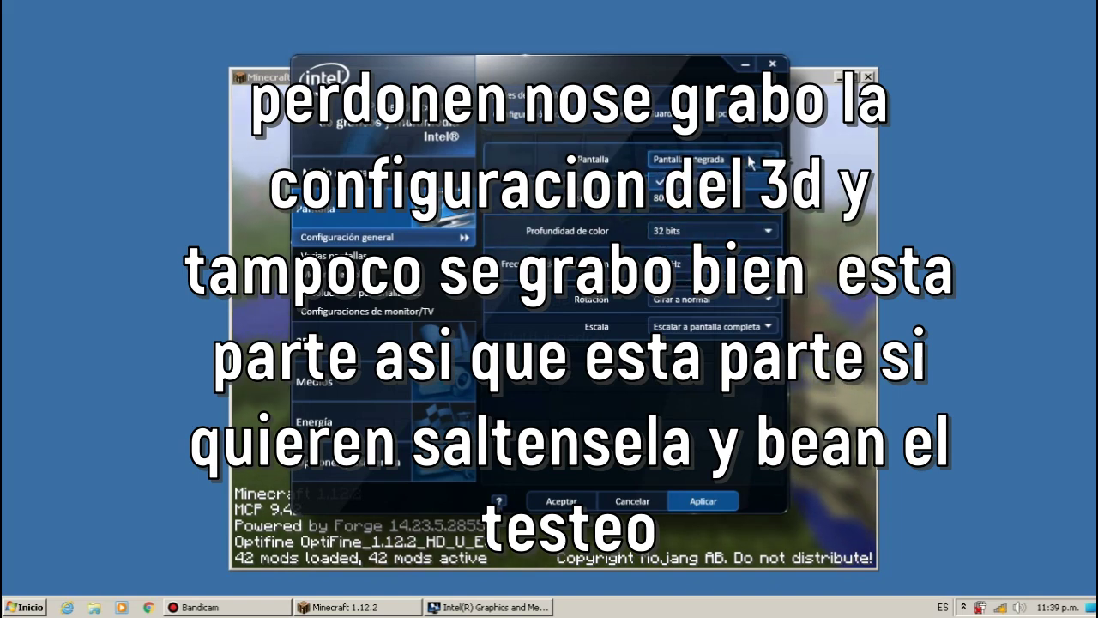
- Apply the new display configuration, accept keeping it, and close the Intel graphics control panel
left_click(726, 503)
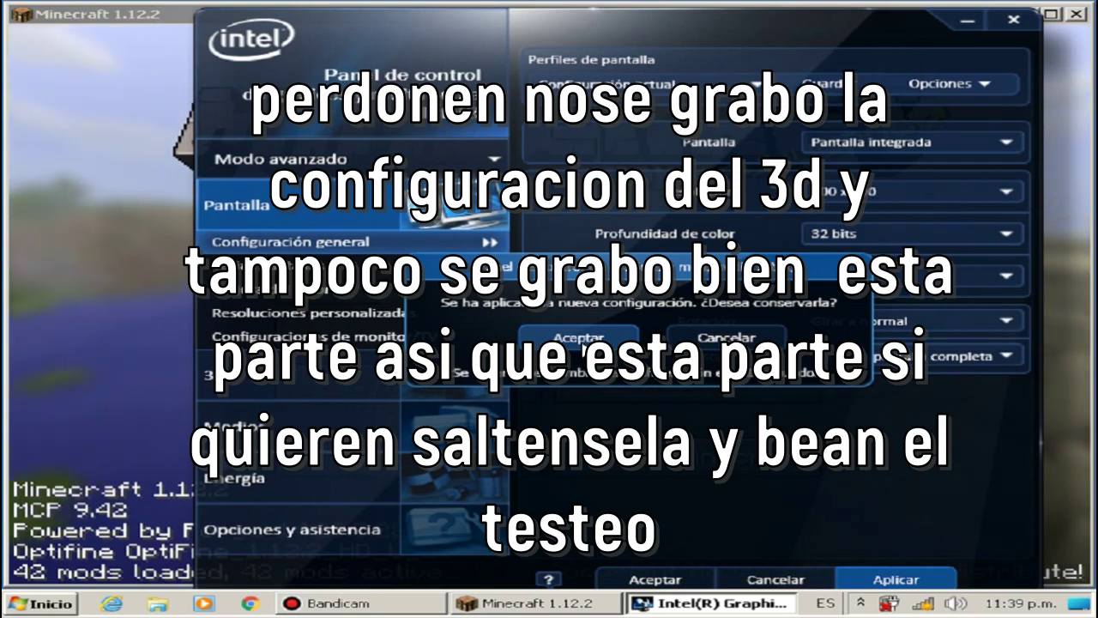
left_click(579, 338)
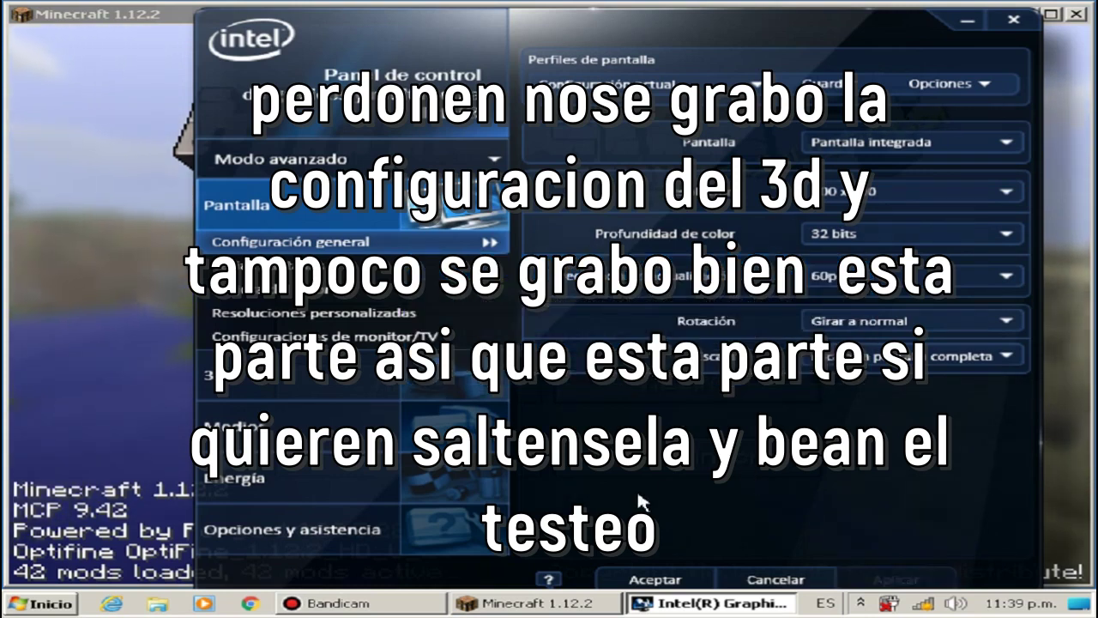
left_click(759, 579)
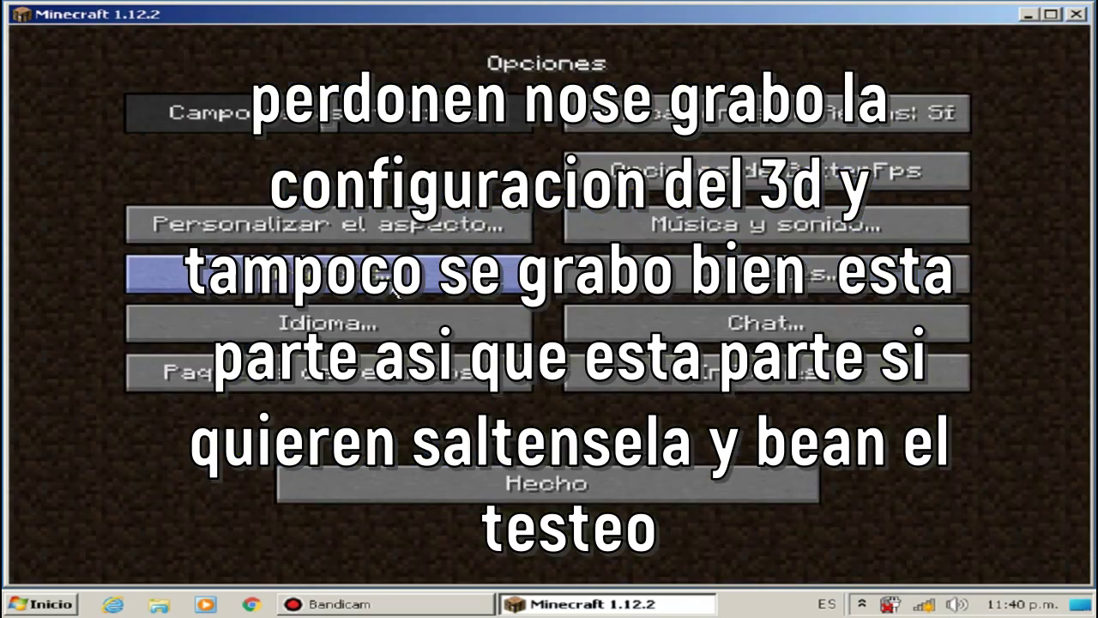
- Switch to Minecraft and set the resolution to 800x600 in the miscellaneous graphics options, returning to the general options
left_click(423, 293)
left_click(819, 465)
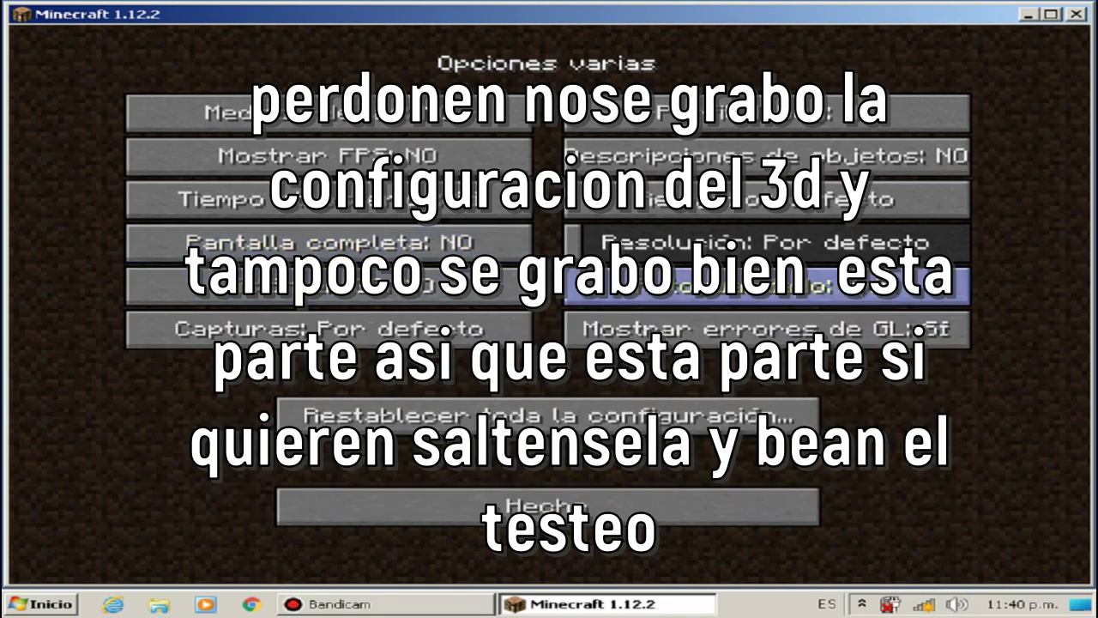
left_click(870, 243)
left_click(803, 248)
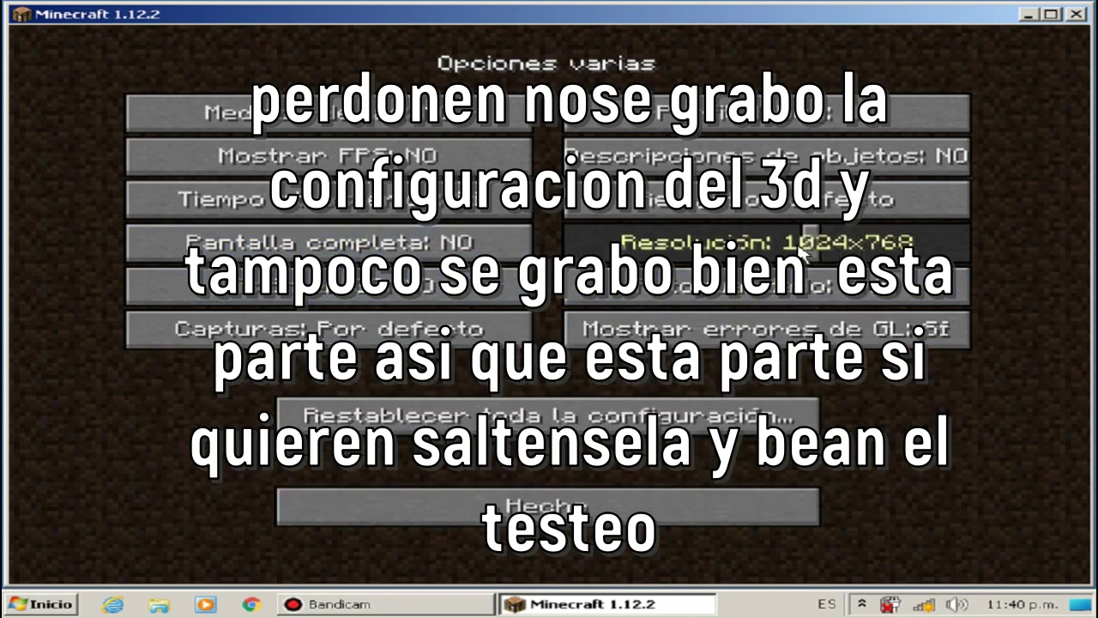
mouse_move(807, 245)
left_mouse_down()
mouse_move(752, 244)
mouse_move(786, 246)
left_mouse_up()
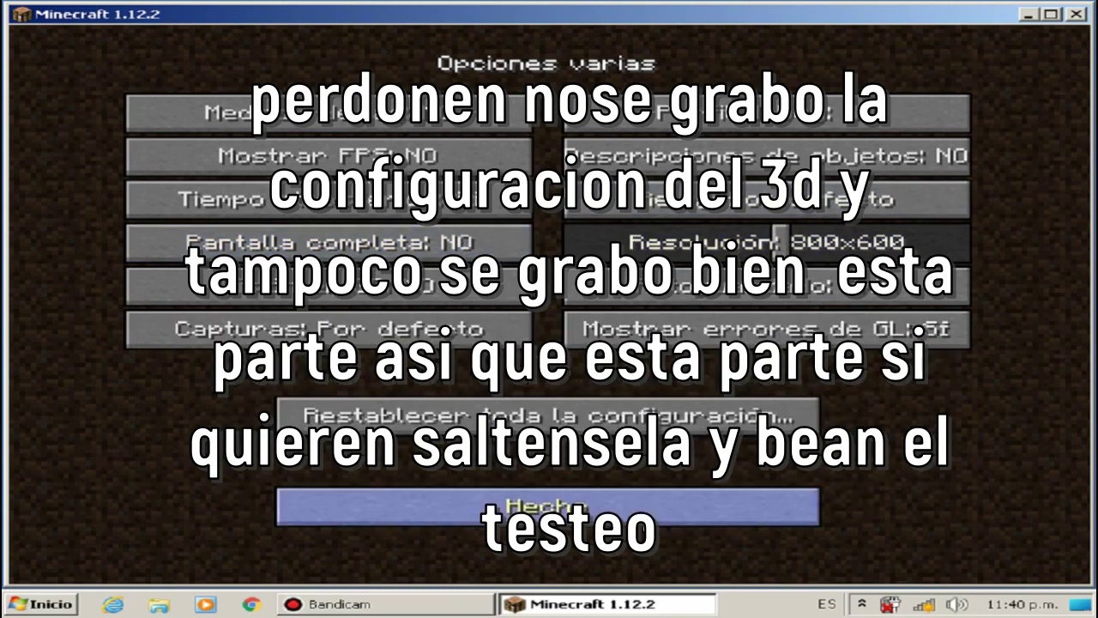
left_click(597, 512)
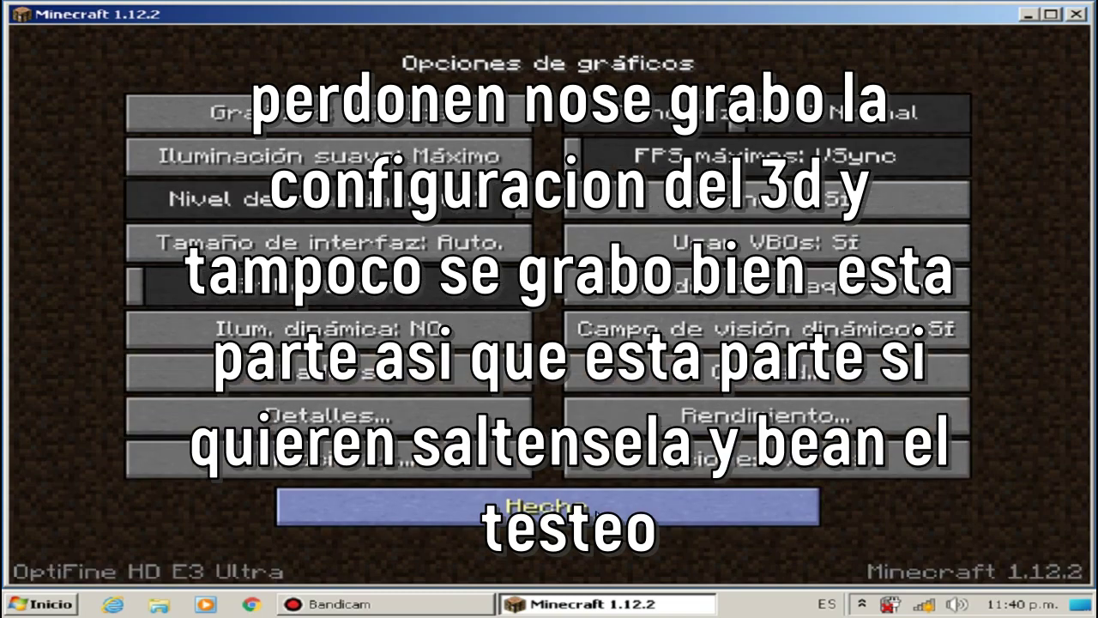
left_click(550, 505)
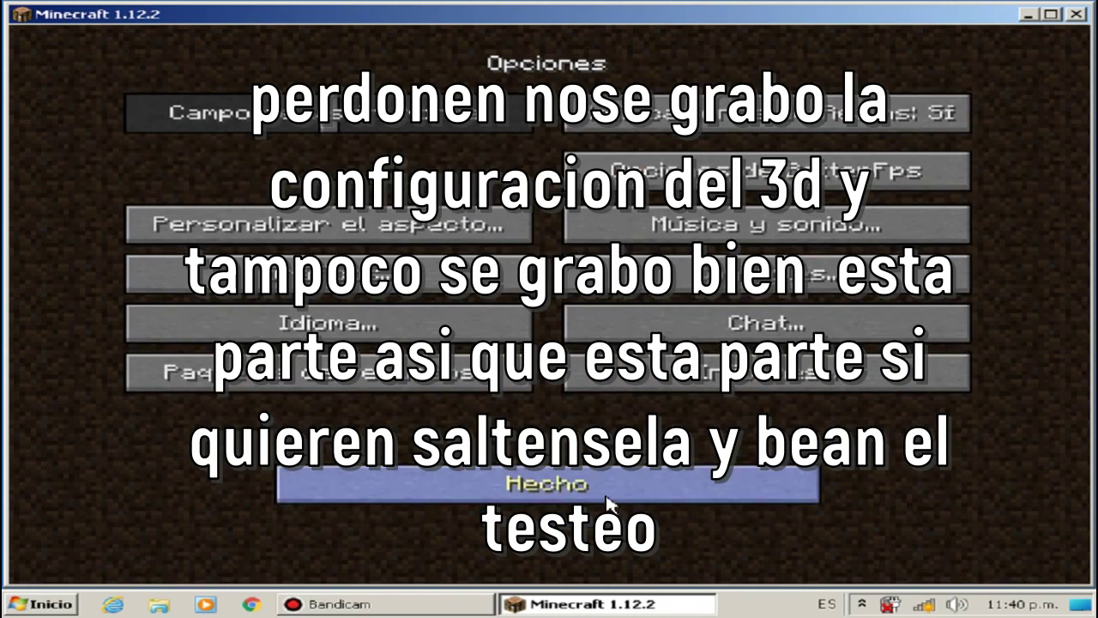
- Review Minecraft's graphics options once more and return to the title screen
left_click(405, 274)
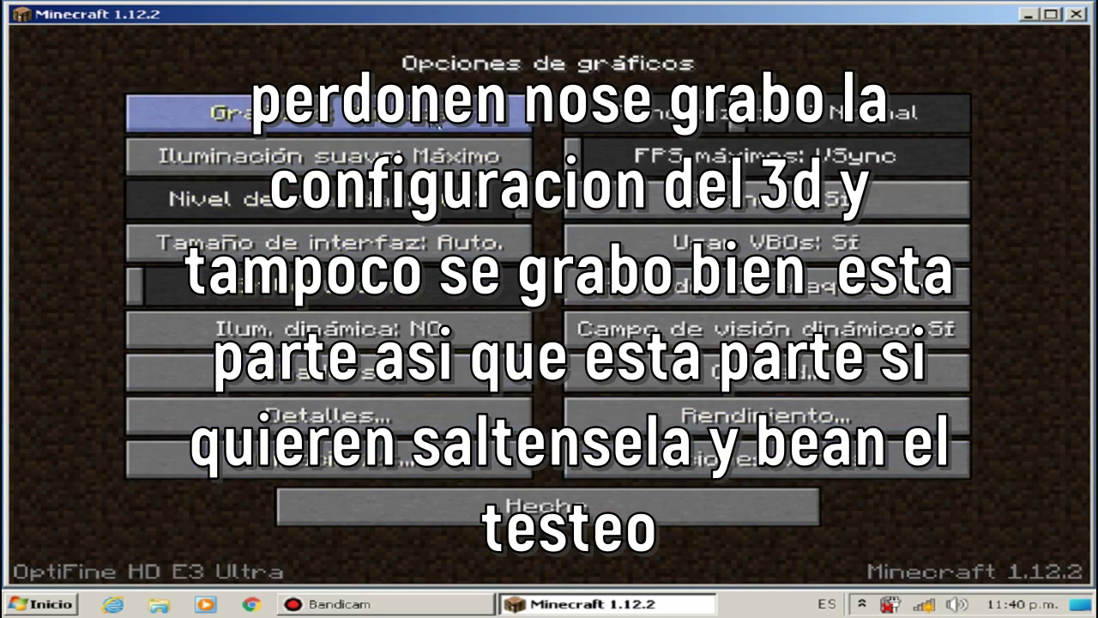
left_click(600, 504)
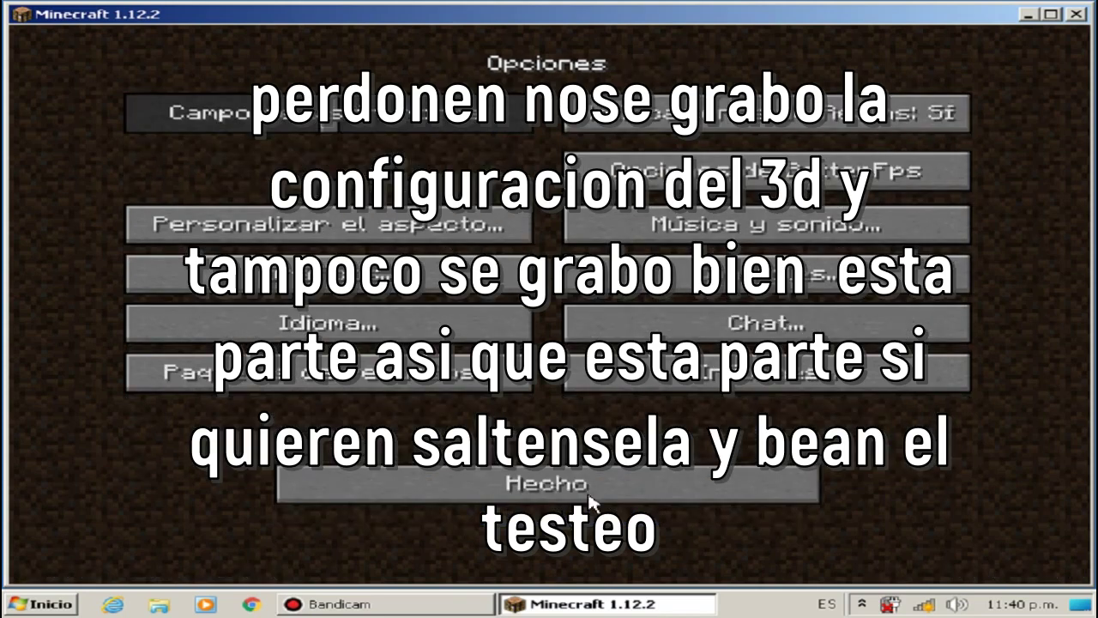
left_click(601, 490)
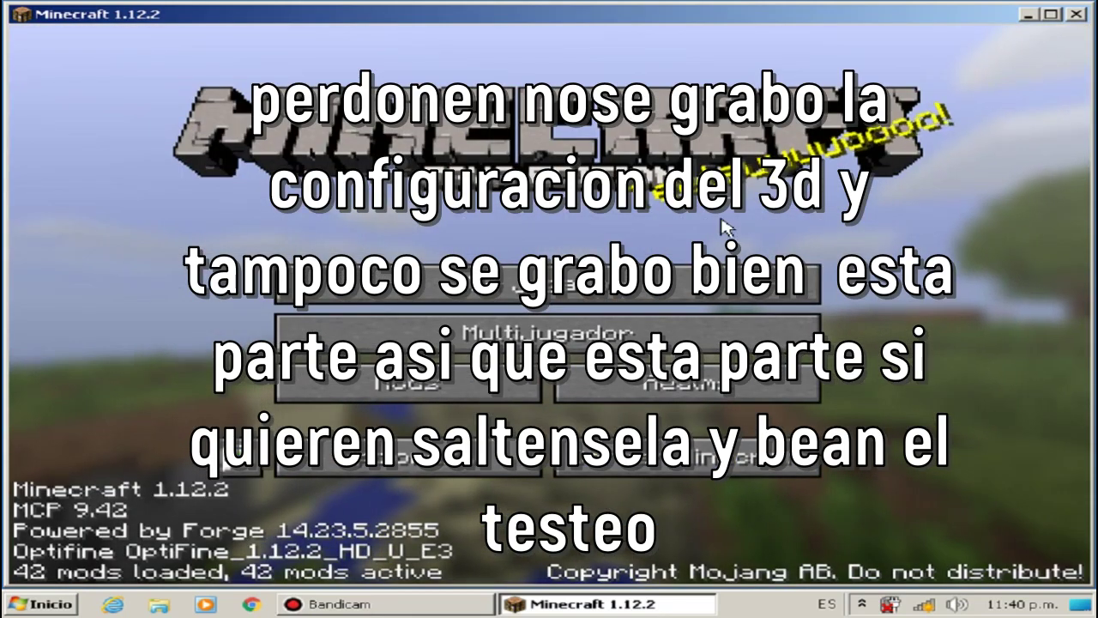